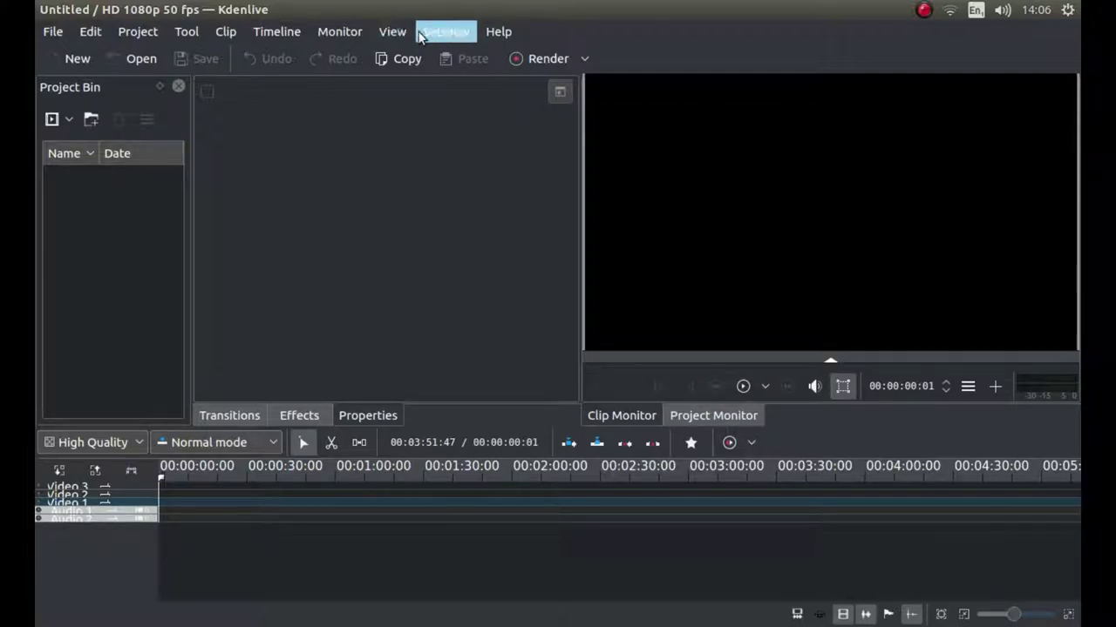
- Set the default duration for image clips to 00:00:20:00 in the Kdenlive configuration
{"action": "left_click", "coordinate": [455, 32]}
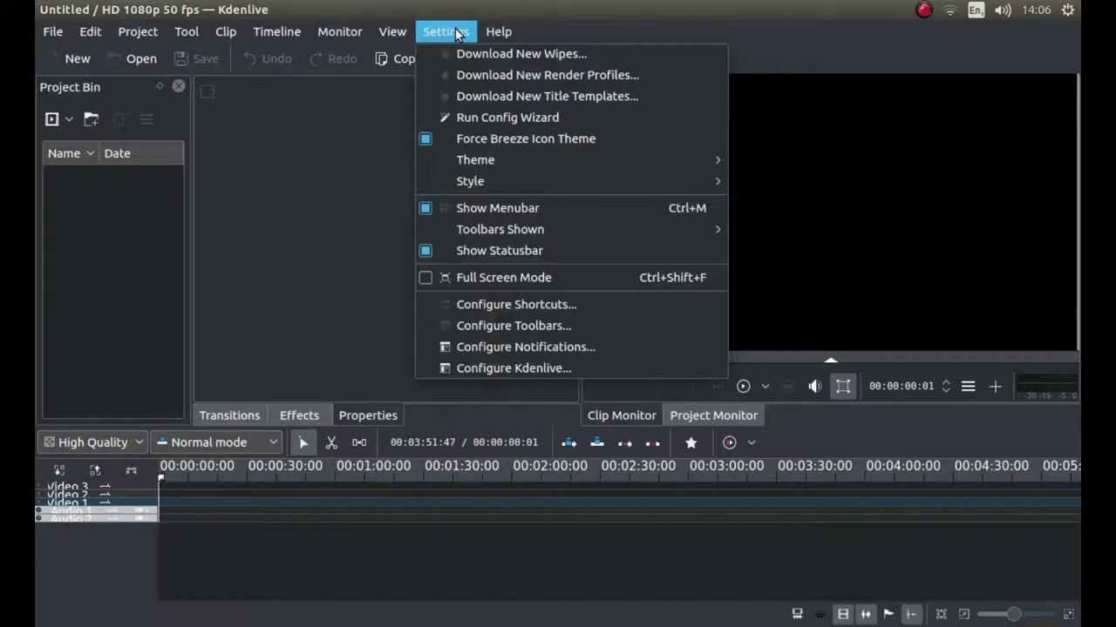
{"action": "left_click", "coordinate": [507, 371]}
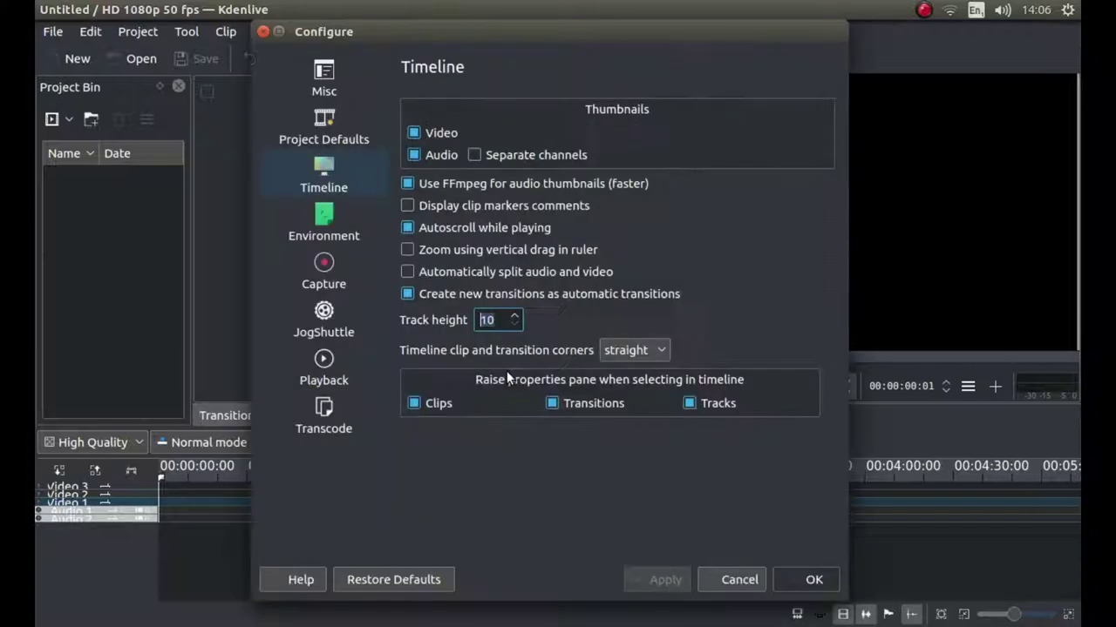
{"action": "left_click", "coordinate": [333, 69]}
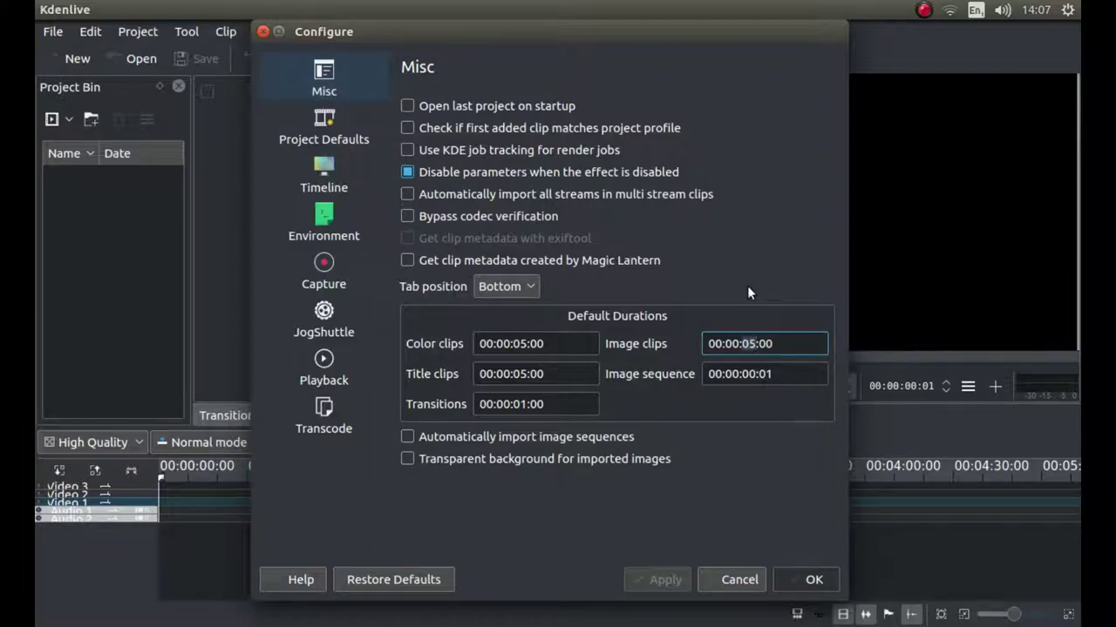
{"action": "type", "text": "20"}
{"action": "key", "text": "Return"}
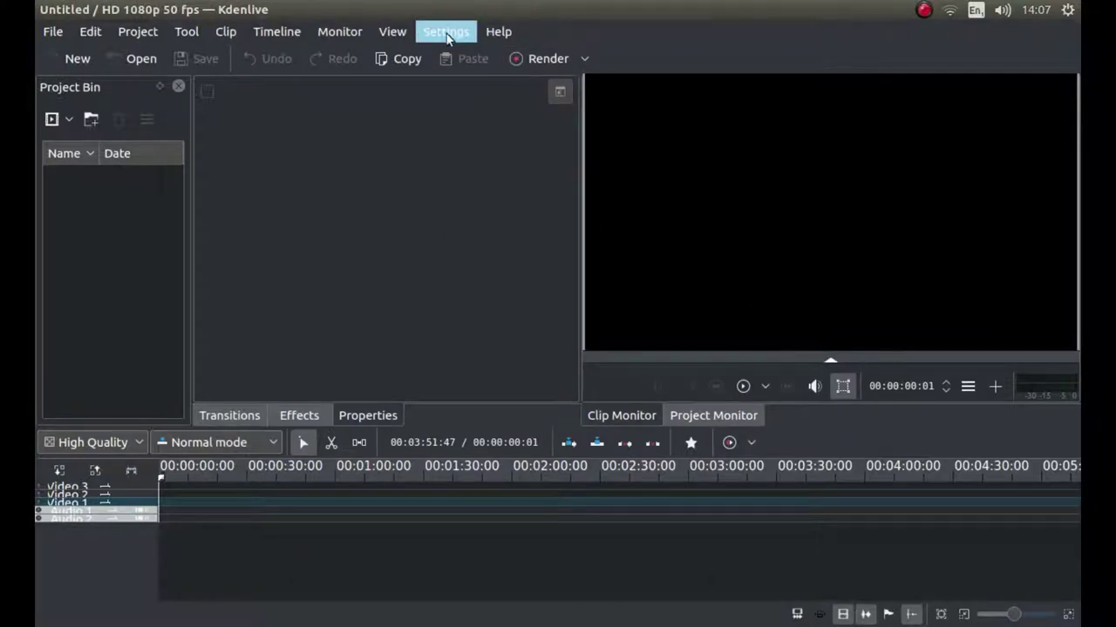
- Examine the available default project profile presets in the project defaults, including the HD 1080p frame rates
{"action": "left_click", "coordinate": [446, 32]}
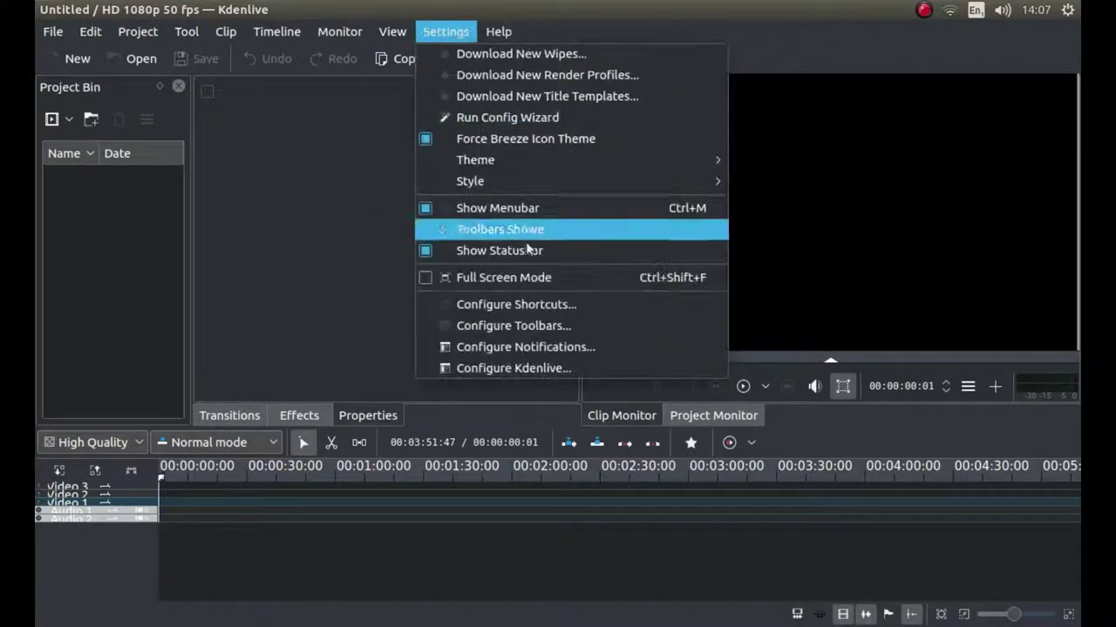
{"action": "left_click", "coordinate": [522, 369]}
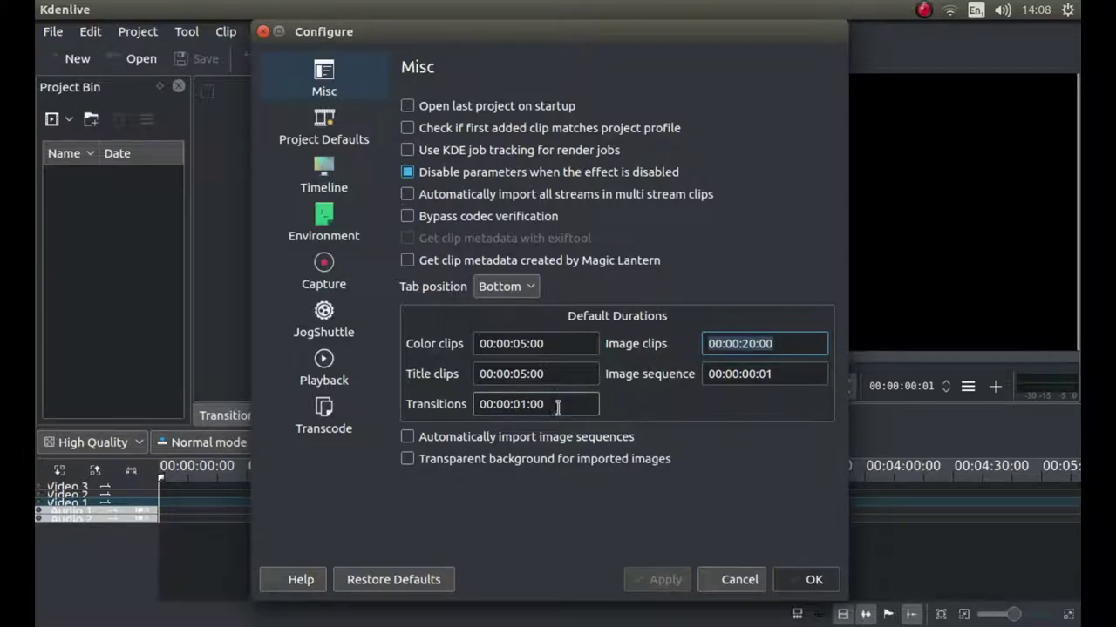
{"action": "left_click", "coordinate": [327, 118]}
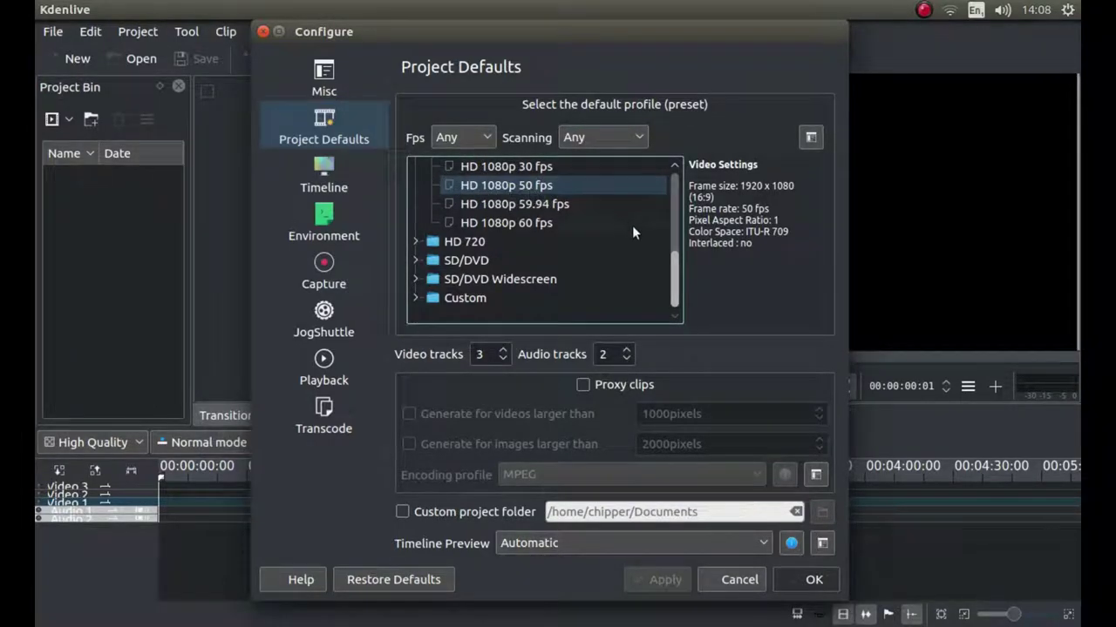
{"action": "left_click_drag", "start_coordinate": [674, 252], "coordinate": [669, 179]}
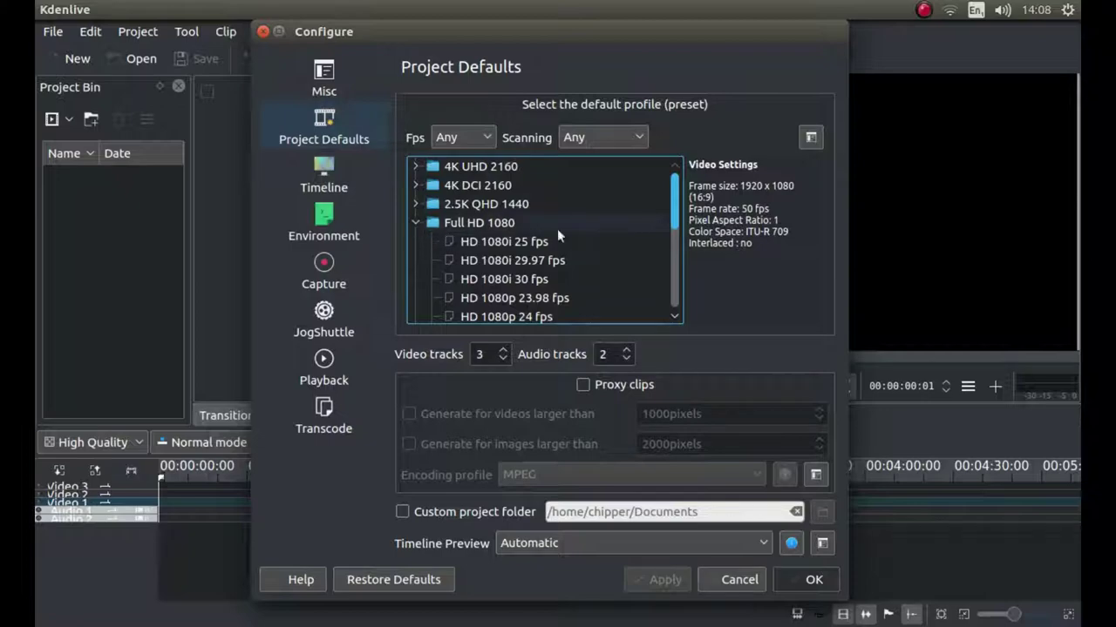
{"action": "scroll", "coordinate": [640, 220], "scroll_direction": "down", "scroll_amount": 3}
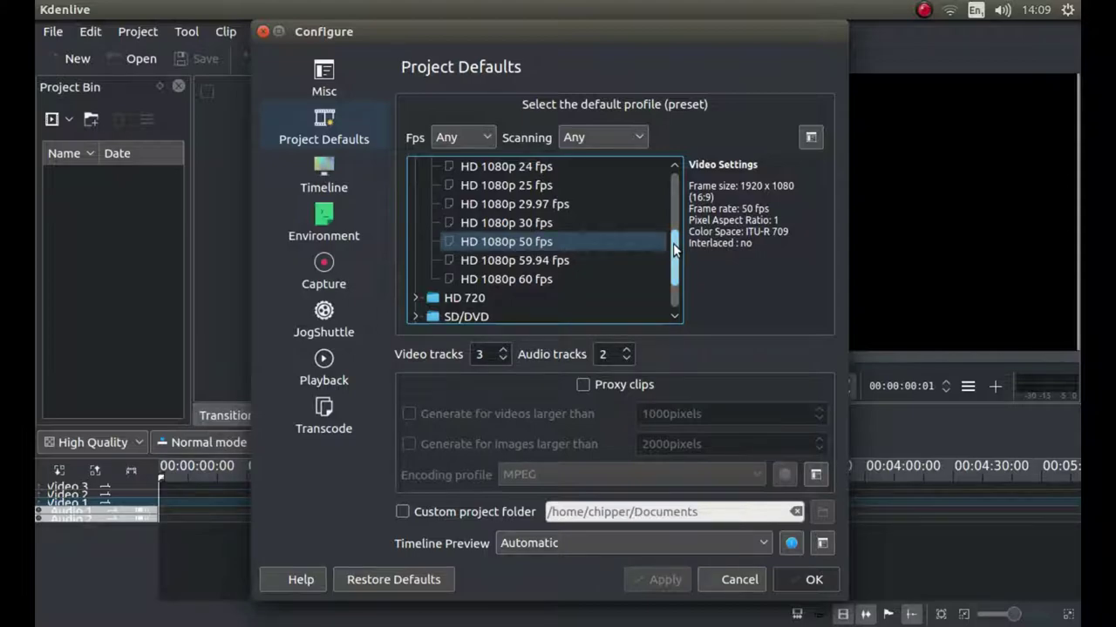
{"action": "left_click_drag", "start_coordinate": [673, 243], "coordinate": [675, 239]}
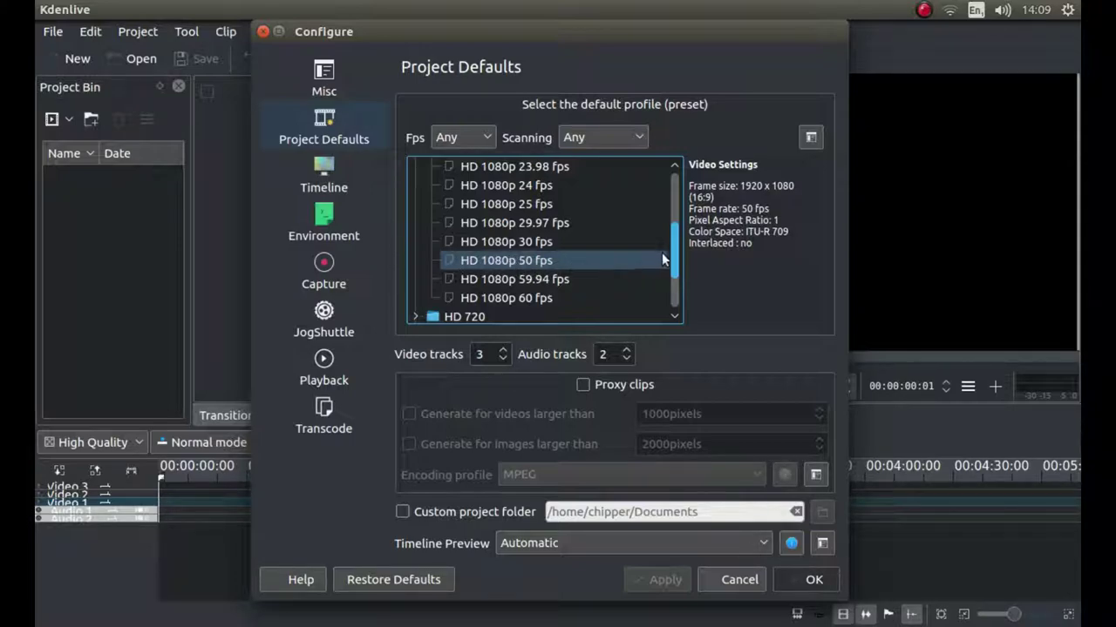
{"action": "left_click_drag", "start_coordinate": [674, 255], "coordinate": [673, 192]}
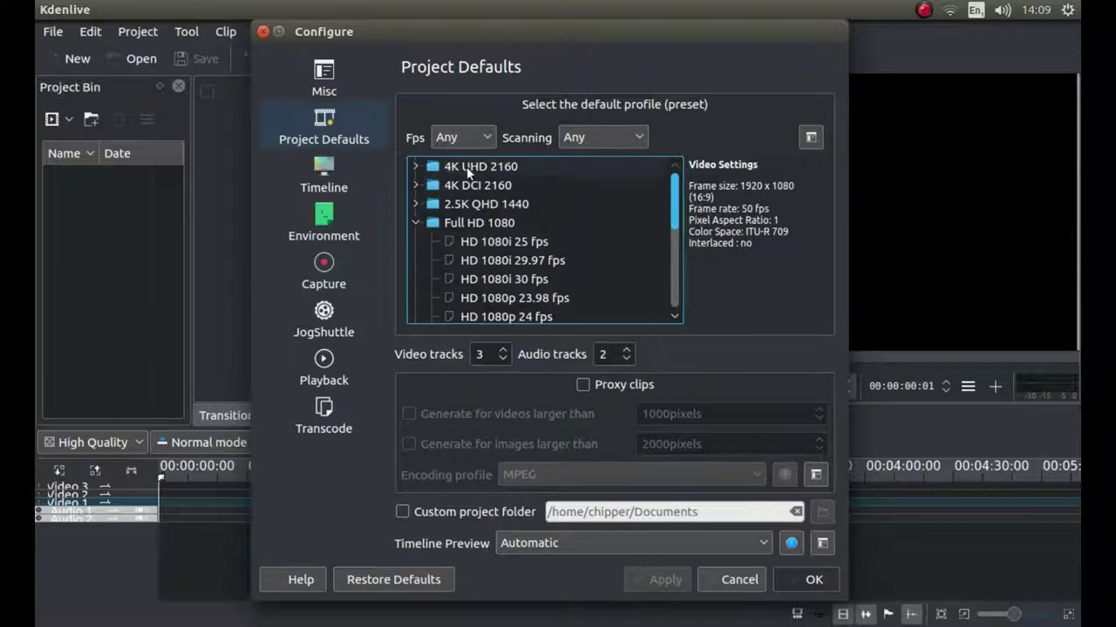
{"action": "left_click_drag", "start_coordinate": [673, 205], "coordinate": [659, 251]}
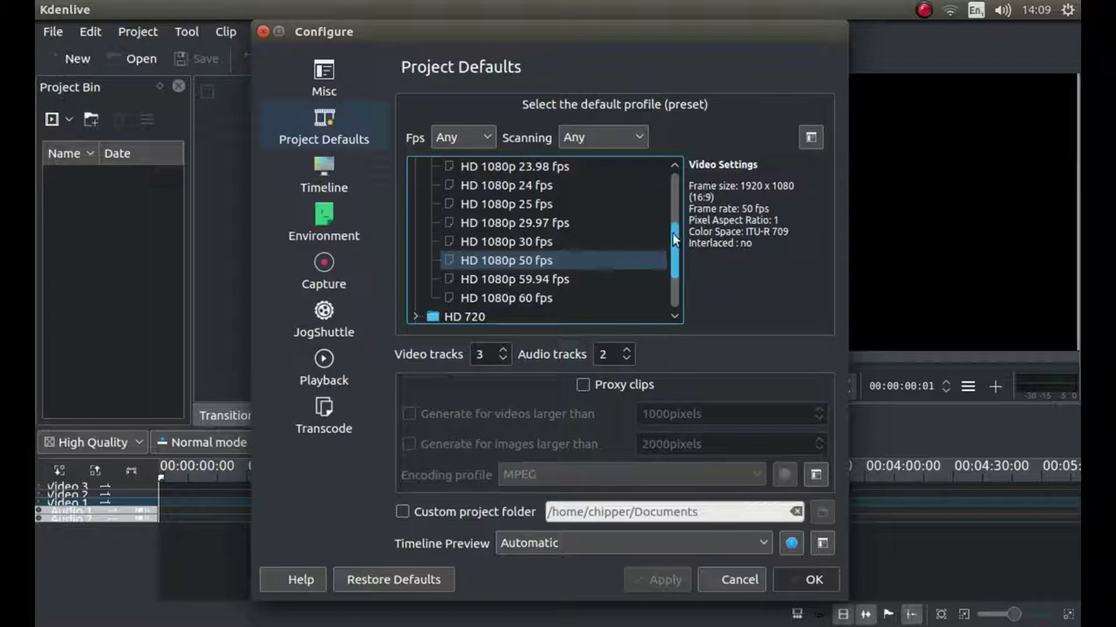
{"action": "scroll", "coordinate": [674, 238], "scroll_direction": "down", "scroll_amount": 1}
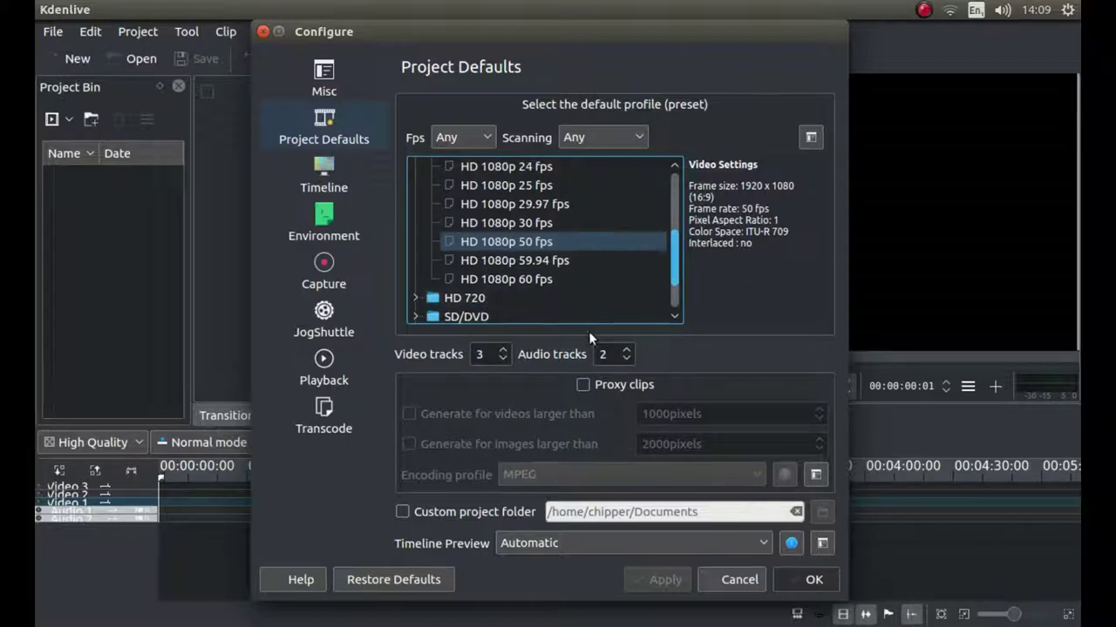
- Enable proxy clips by default for videos larger than 1000 pixels and images larger than 2000 pixels, and apply the settings
{"action": "left_click", "coordinate": [583, 384]}
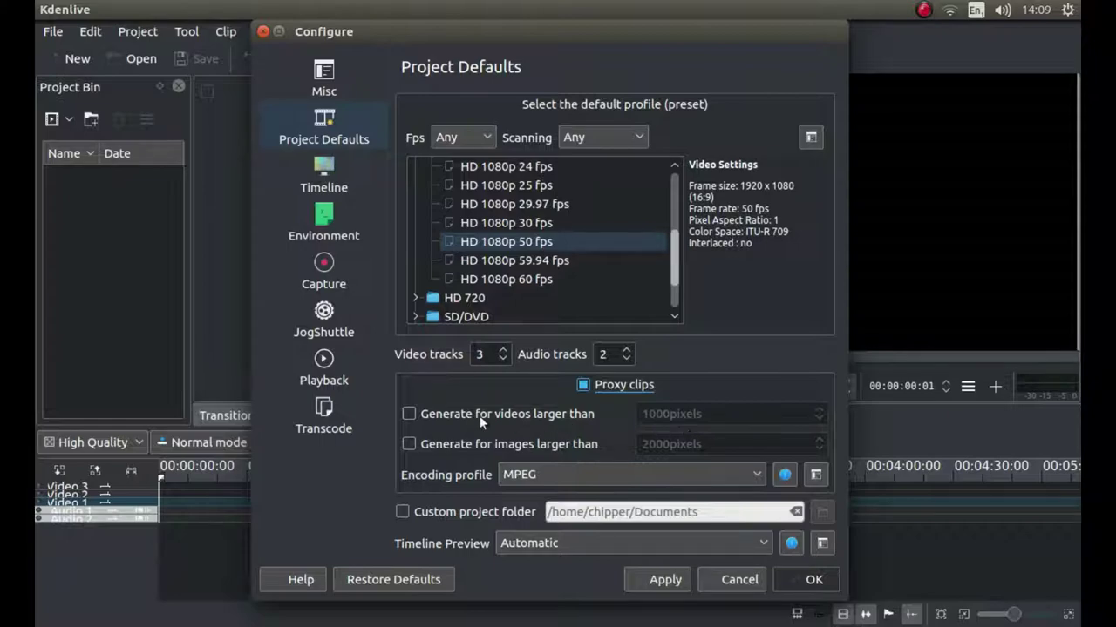
{"action": "left_click", "coordinate": [411, 413]}
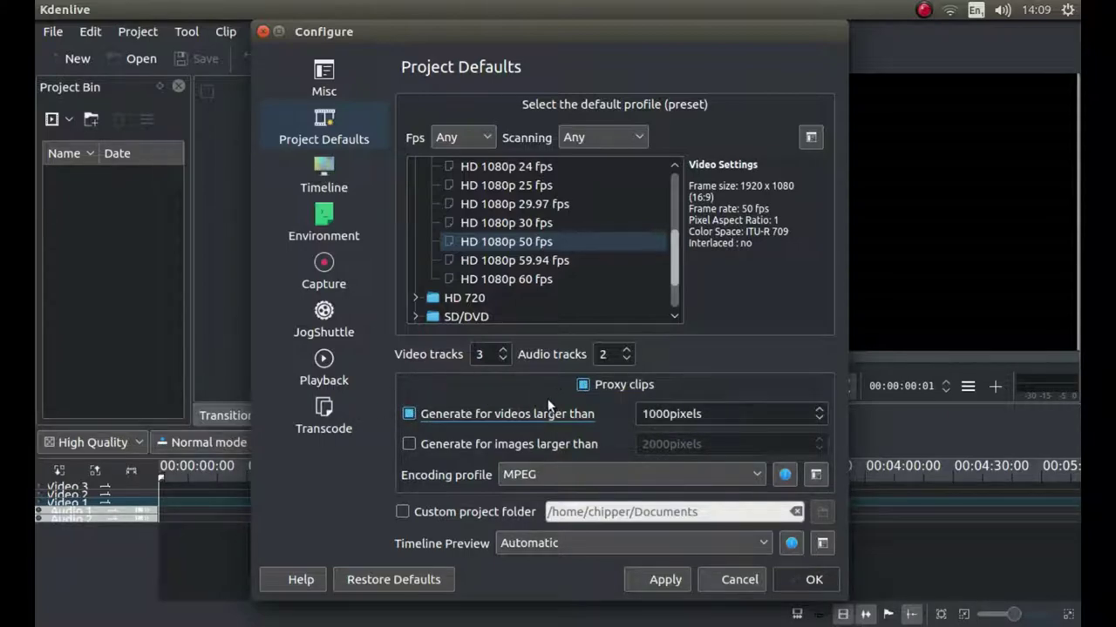
{"action": "left_click", "coordinate": [410, 444]}
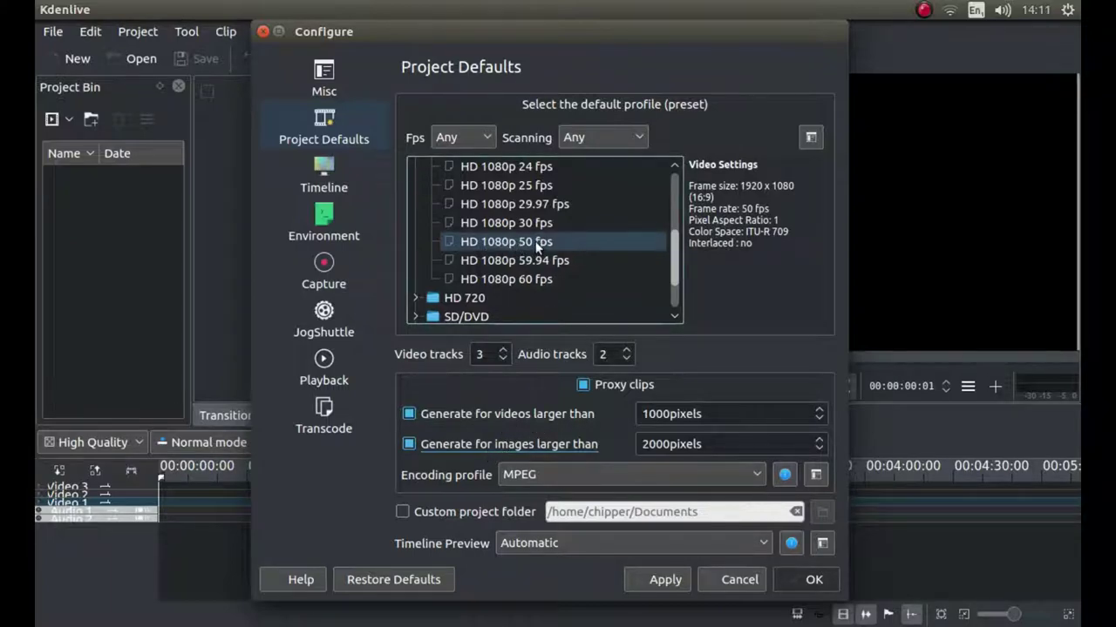
{"action": "left_click_drag", "start_coordinate": [676, 261], "coordinate": [676, 192]}
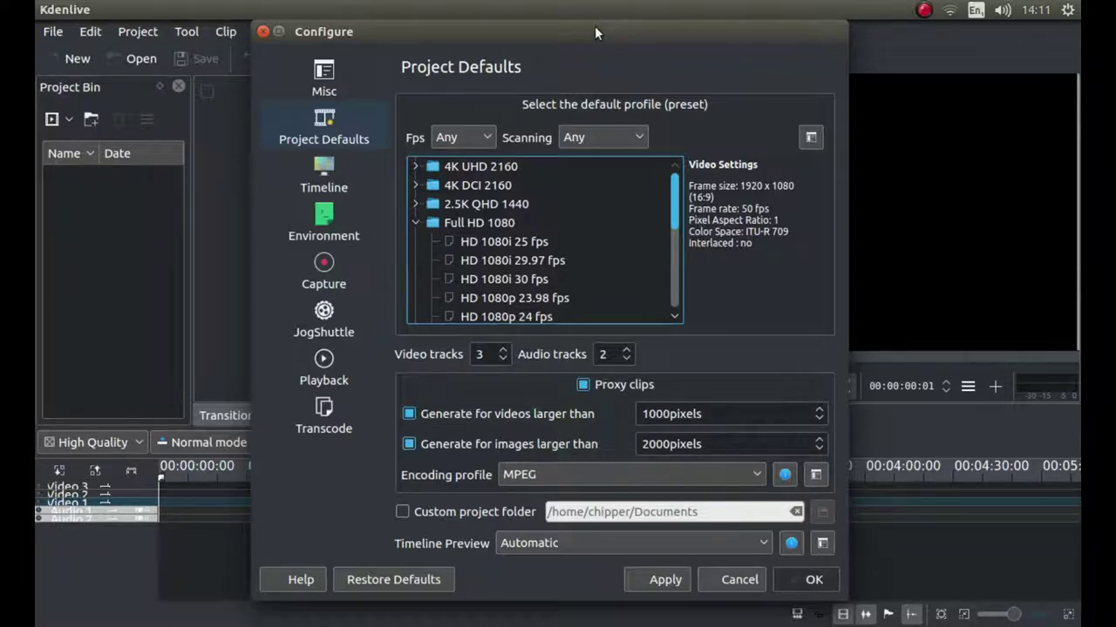
{"action": "left_click_drag", "start_coordinate": [596, 33], "coordinate": [597, 7]}
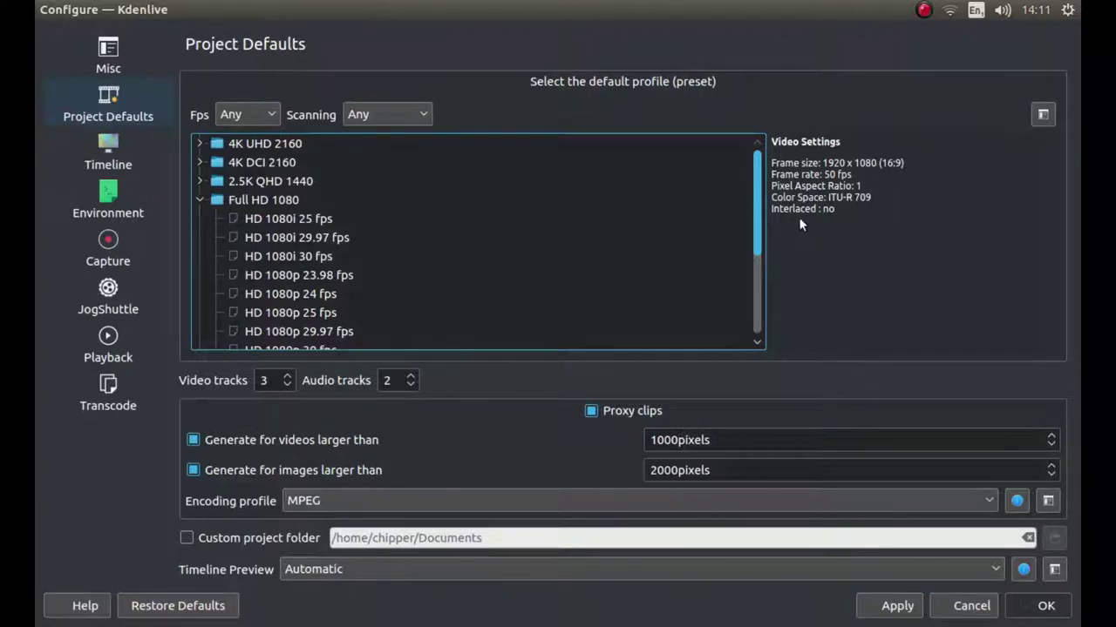
{"action": "scroll", "coordinate": [459, 323], "scroll_direction": "down", "scroll_amount": 2}
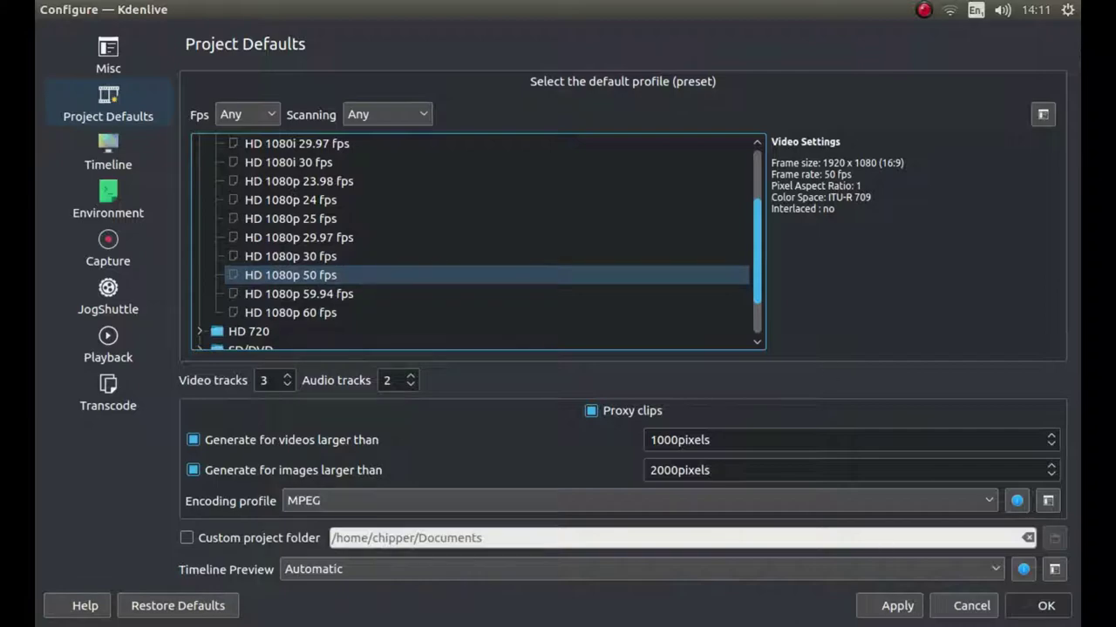
{"action": "left_click", "coordinate": [891, 612]}
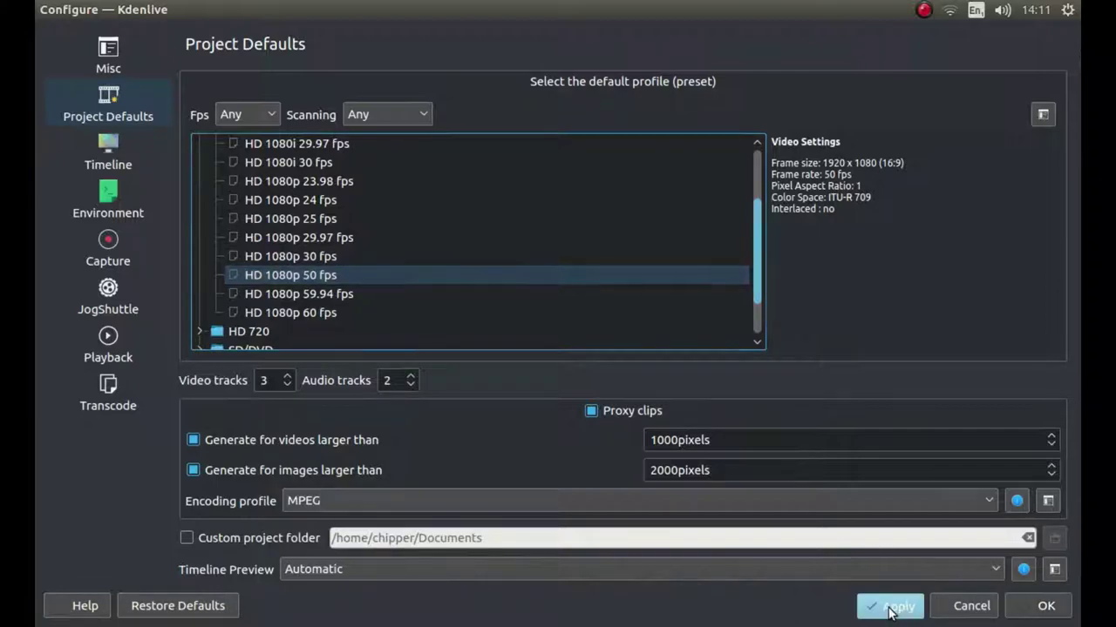
{"action": "left_click", "coordinate": [1038, 607]}
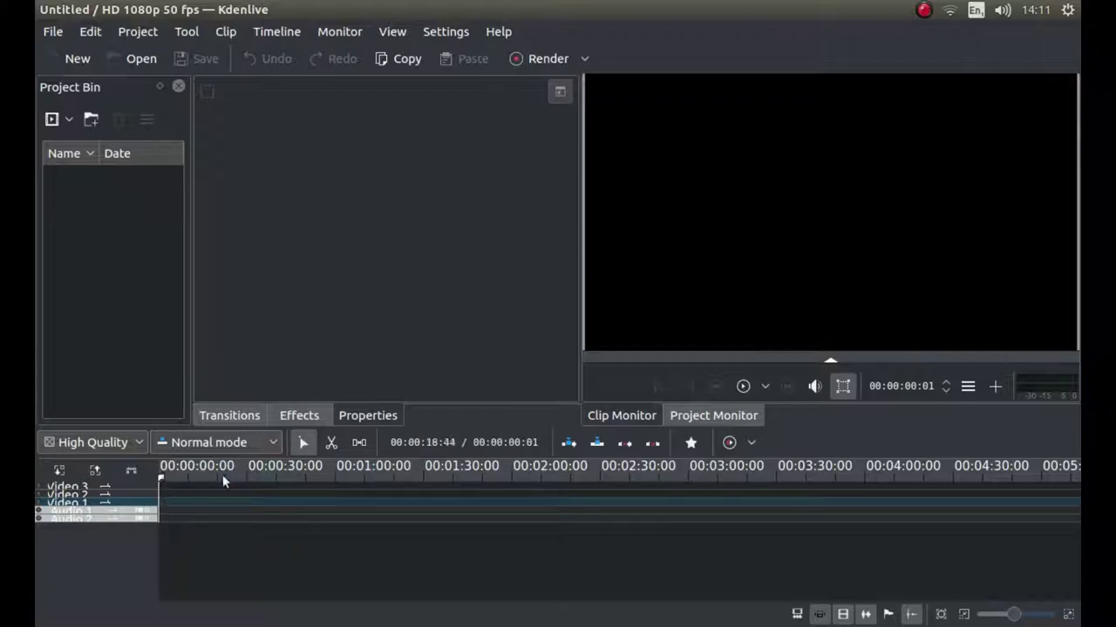
- Increase the default track height in the timeline configuration and confirm the settings
{"action": "left_click", "coordinate": [444, 33]}
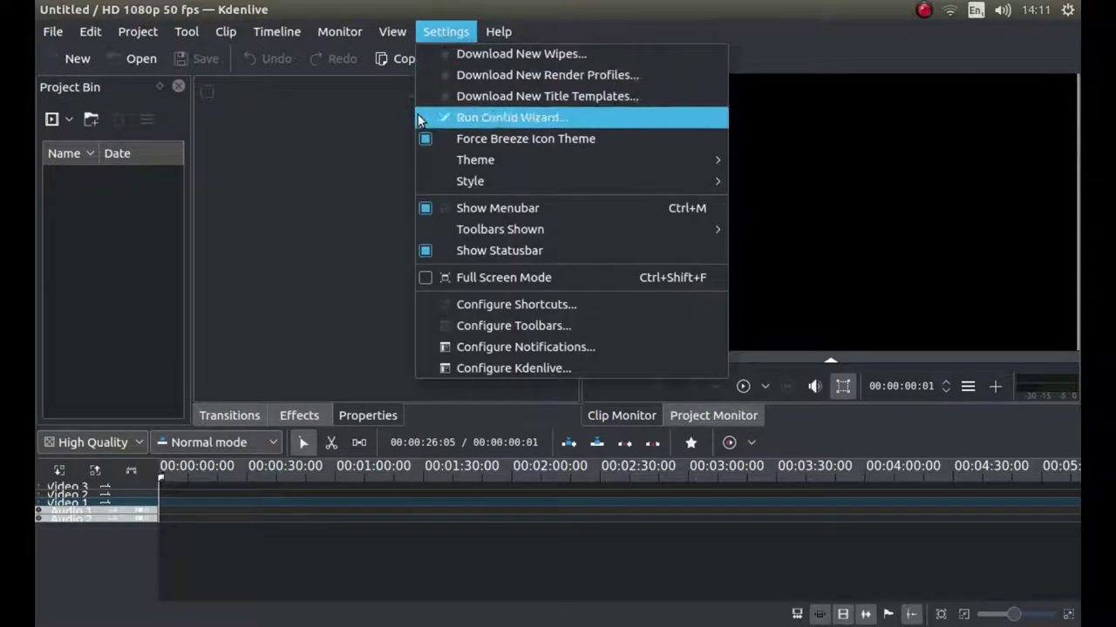
{"action": "left_click", "coordinate": [475, 370]}
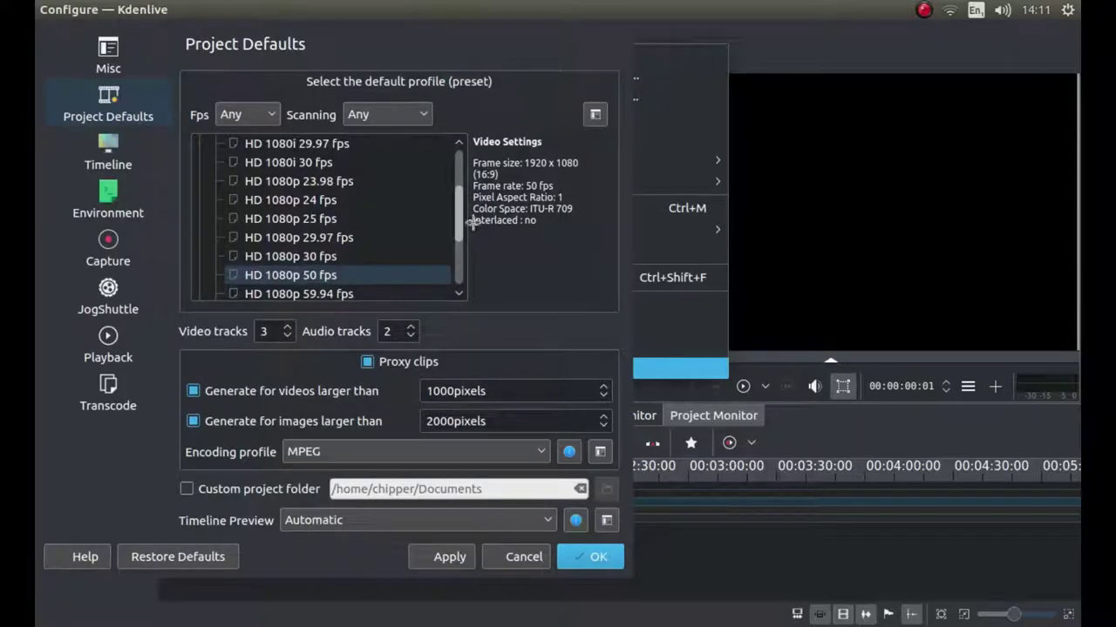
{"action": "left_click", "coordinate": [114, 55]}
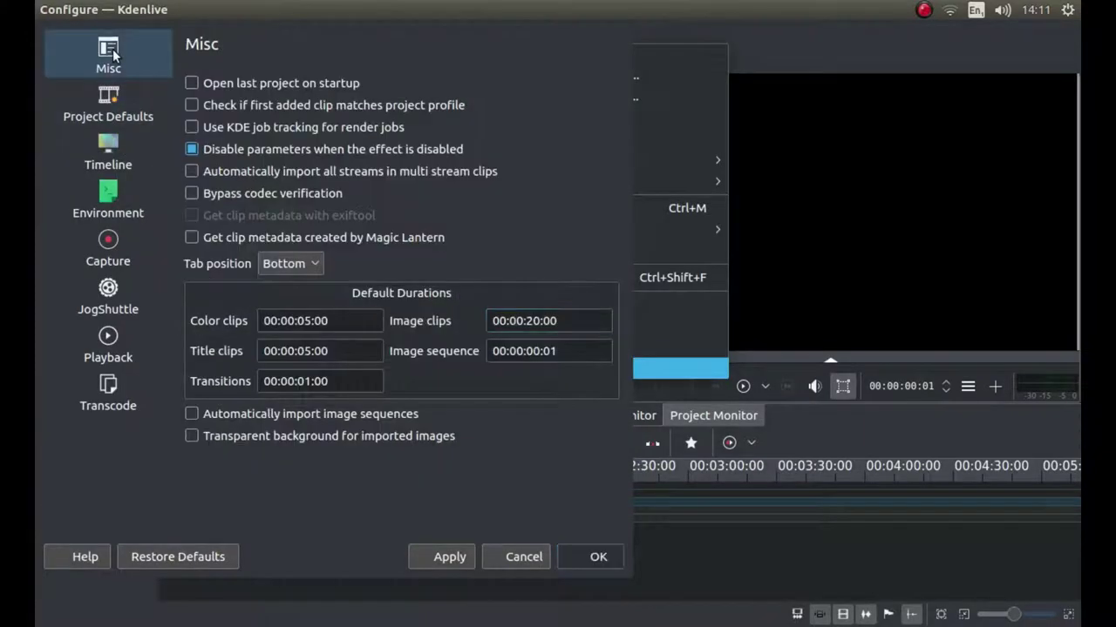
{"action": "left_click", "coordinate": [122, 107]}
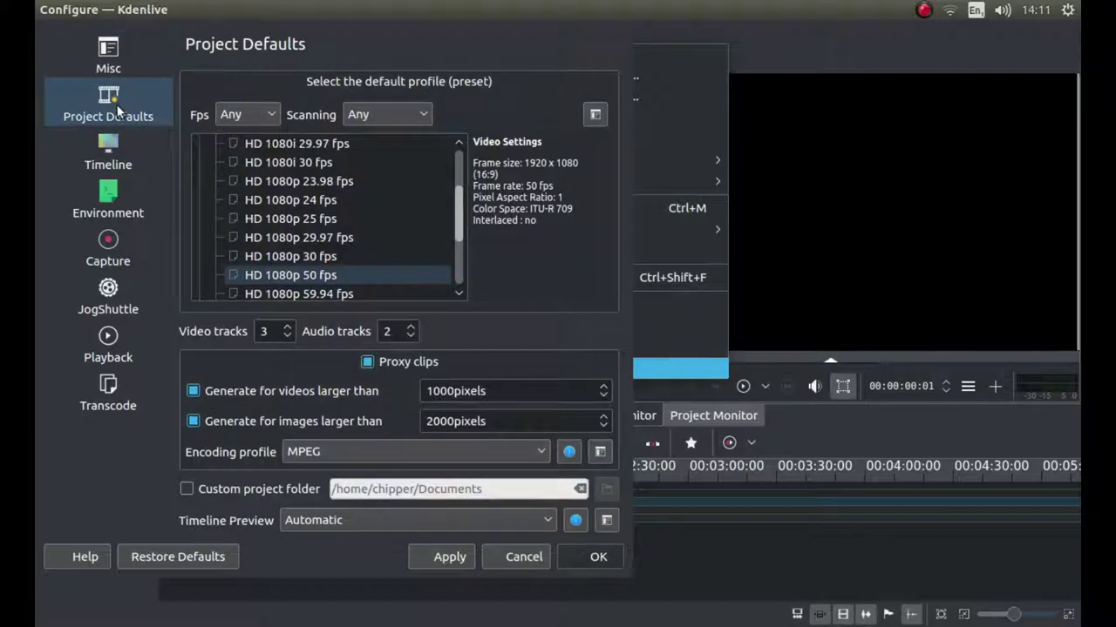
{"action": "left_click", "coordinate": [119, 69]}
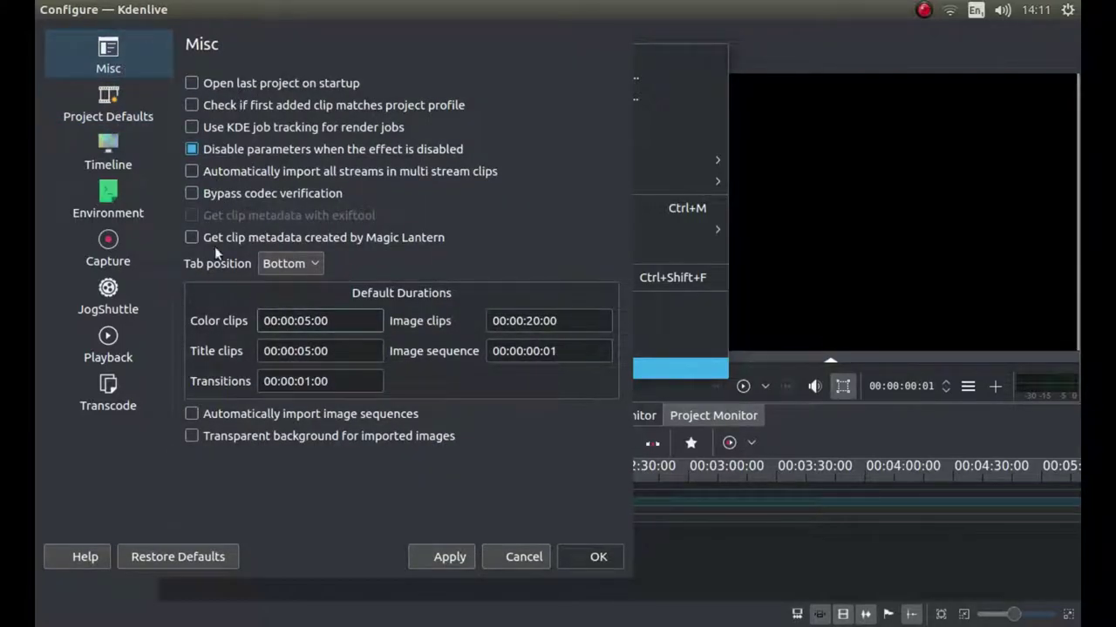
{"action": "left_click", "coordinate": [111, 152]}
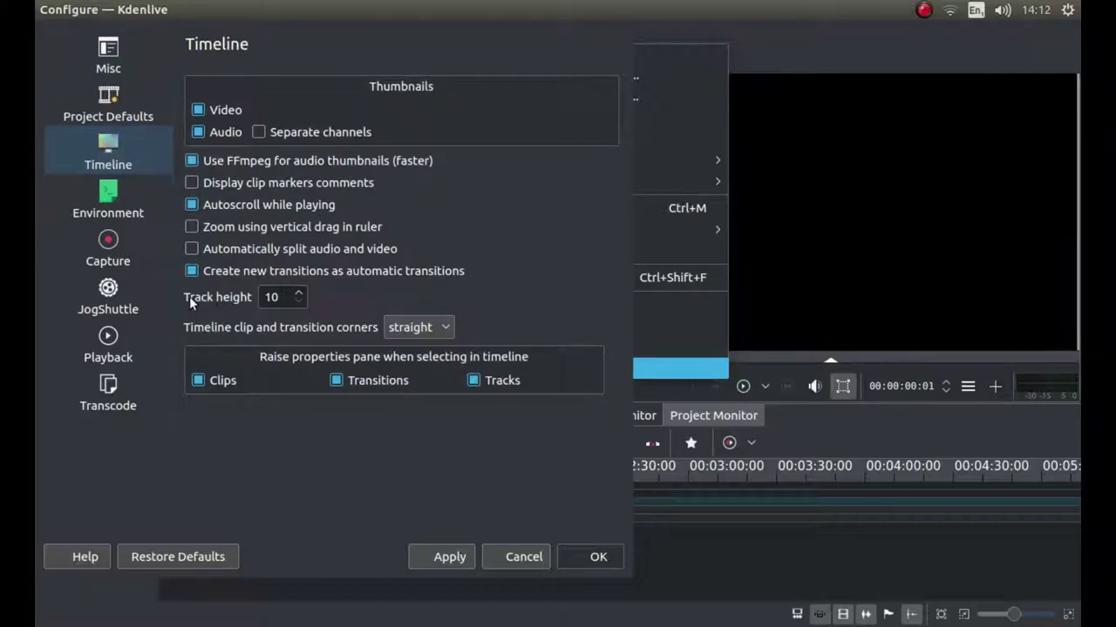
{"action": "double_click", "coordinate": [273, 296]}
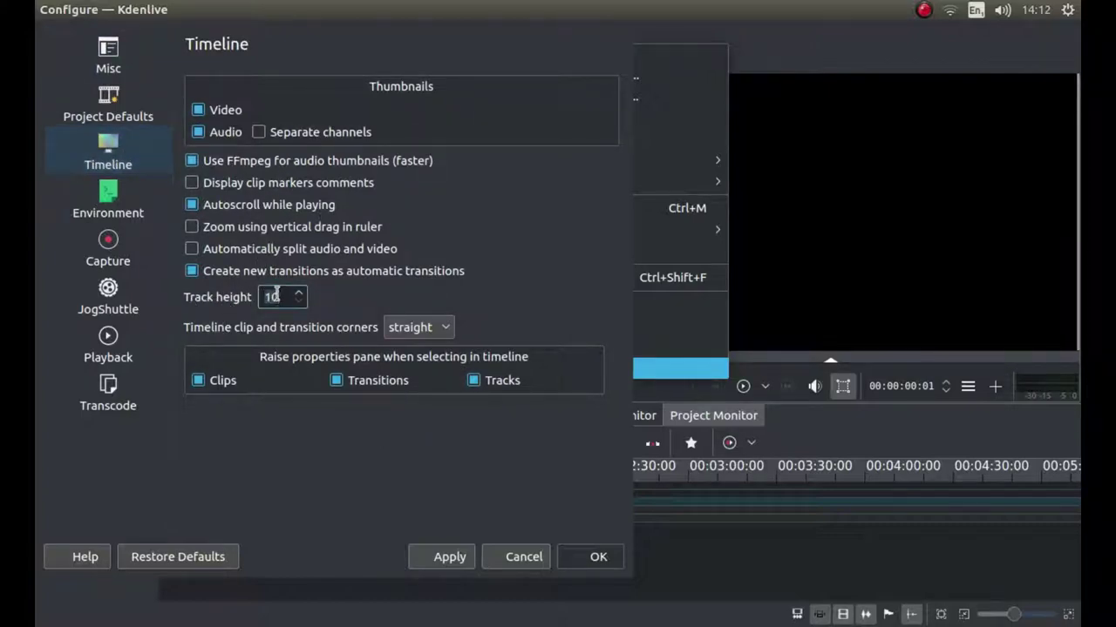
{"action": "type", "text": "3"}
{"action": "key", "text": "Return"}
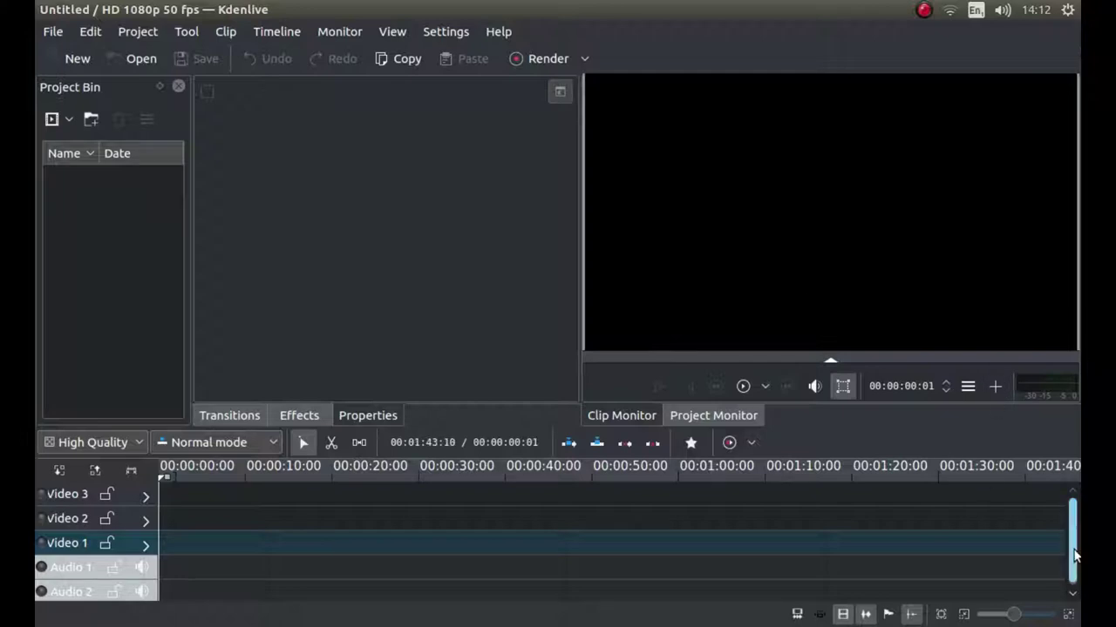
- Try the vertical timeline zoom by enlarging the tracks, shrinking them and enlarging them again
{"action": "scroll", "coordinate": [1076, 559], "scroll_direction": "down", "scroll_amount": 1}
{"action": "scroll", "coordinate": [1076, 559], "scroll_direction": "up", "scroll_amount": 1}
{"action": "left_click", "coordinate": [94, 472]}
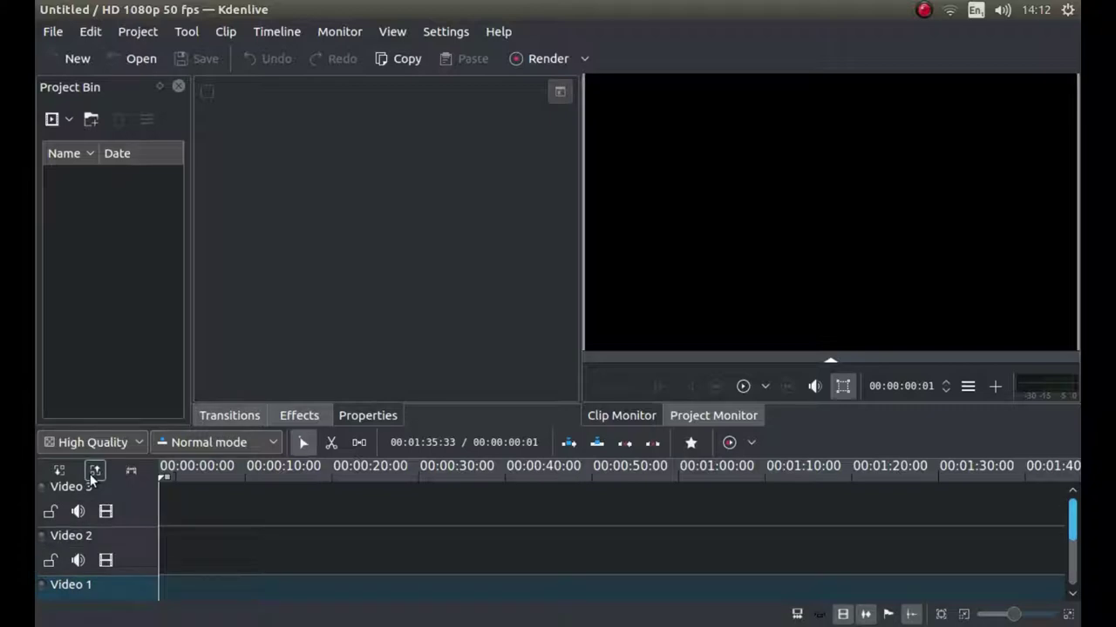
{"action": "left_click", "coordinate": [59, 472]}
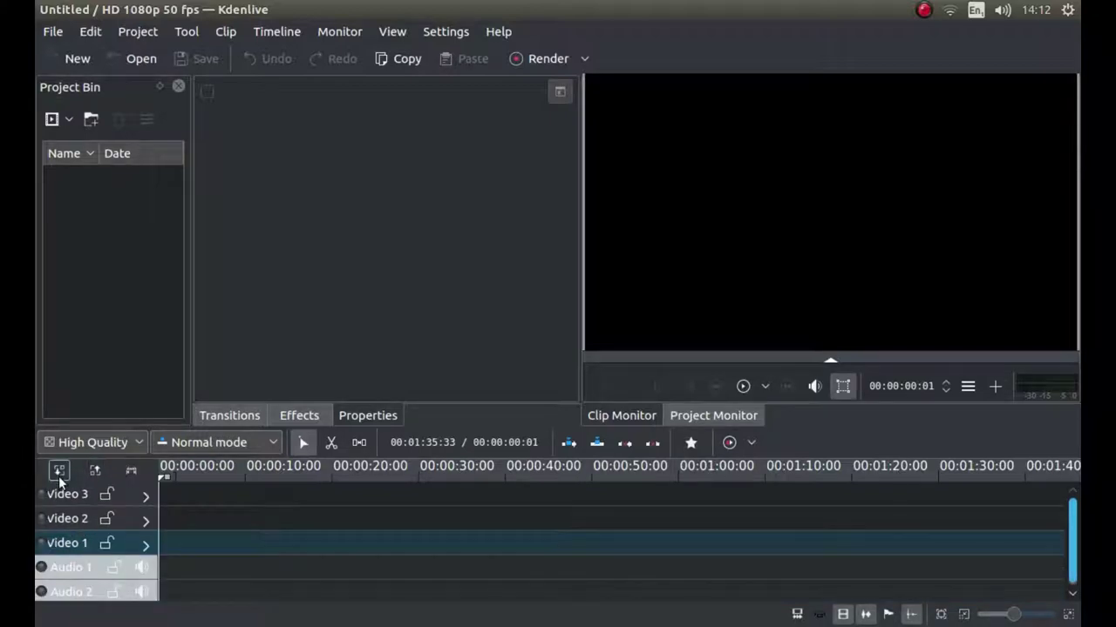
{"action": "left_click", "coordinate": [94, 471]}
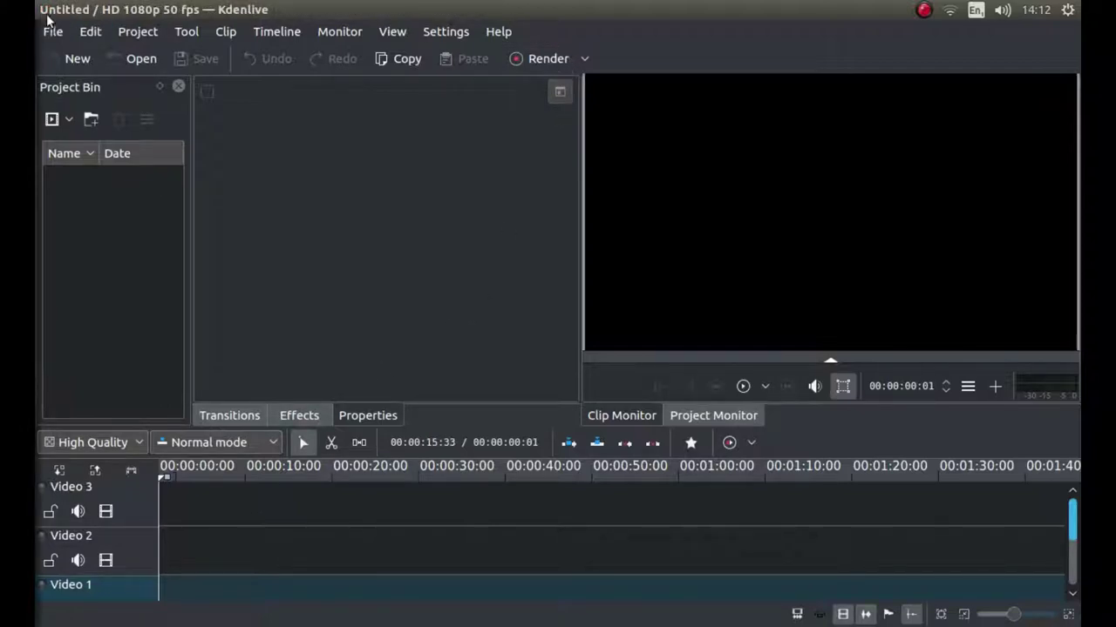
- Restart Kdenlive and enlarge the timeline tracks vertically by one level
{"action": "mouse_move", "coordinate": [44, 9]}
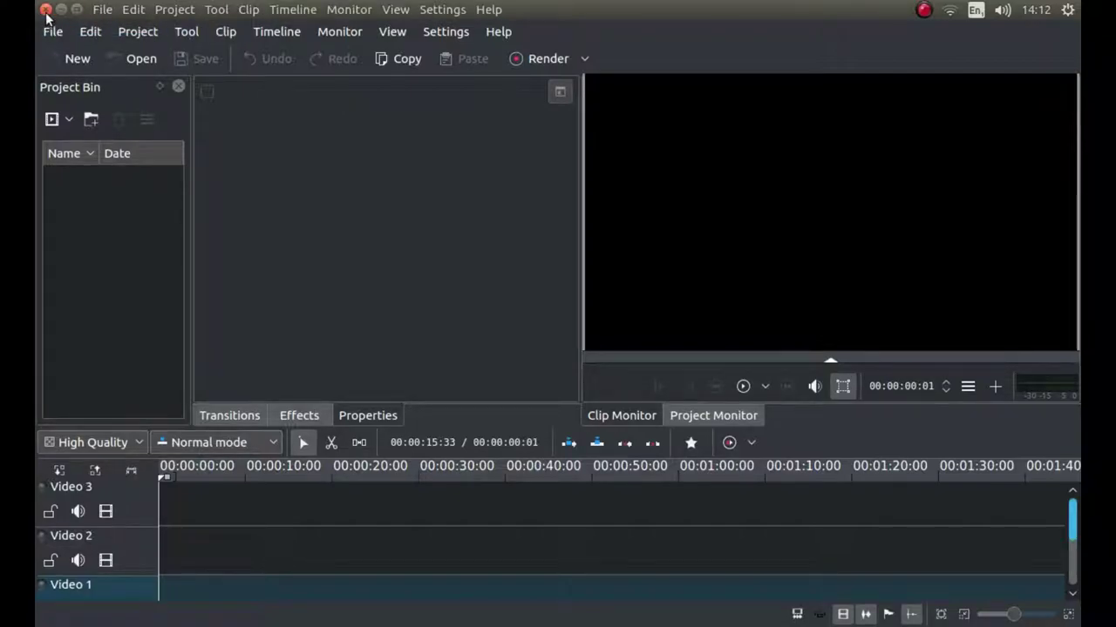
{"action": "left_click", "coordinate": [46, 10]}
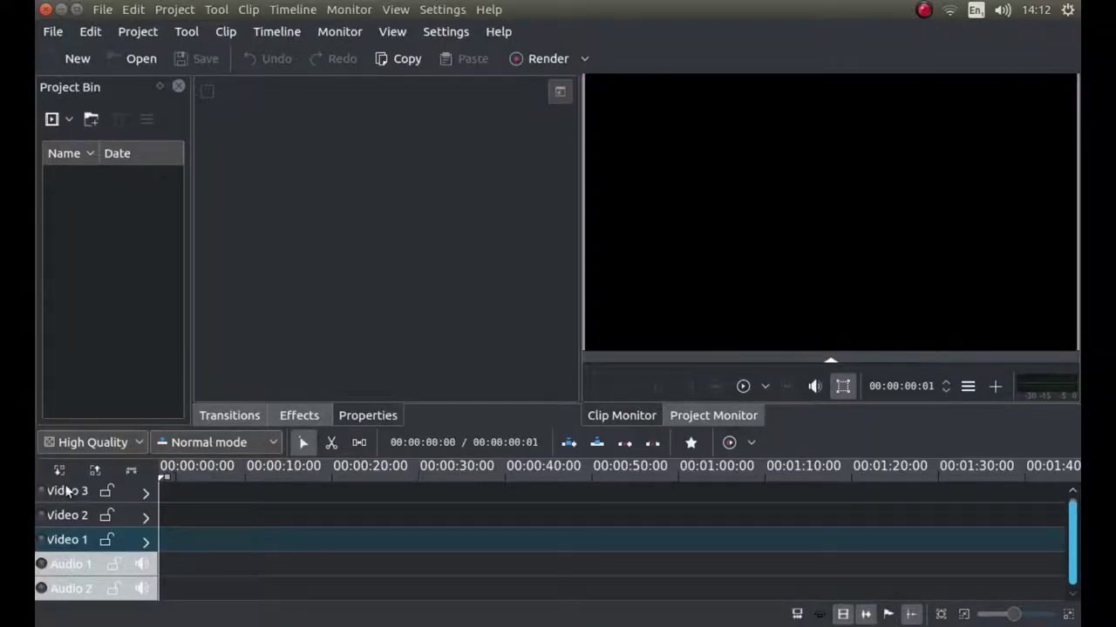
{"action": "left_click", "coordinate": [94, 472]}
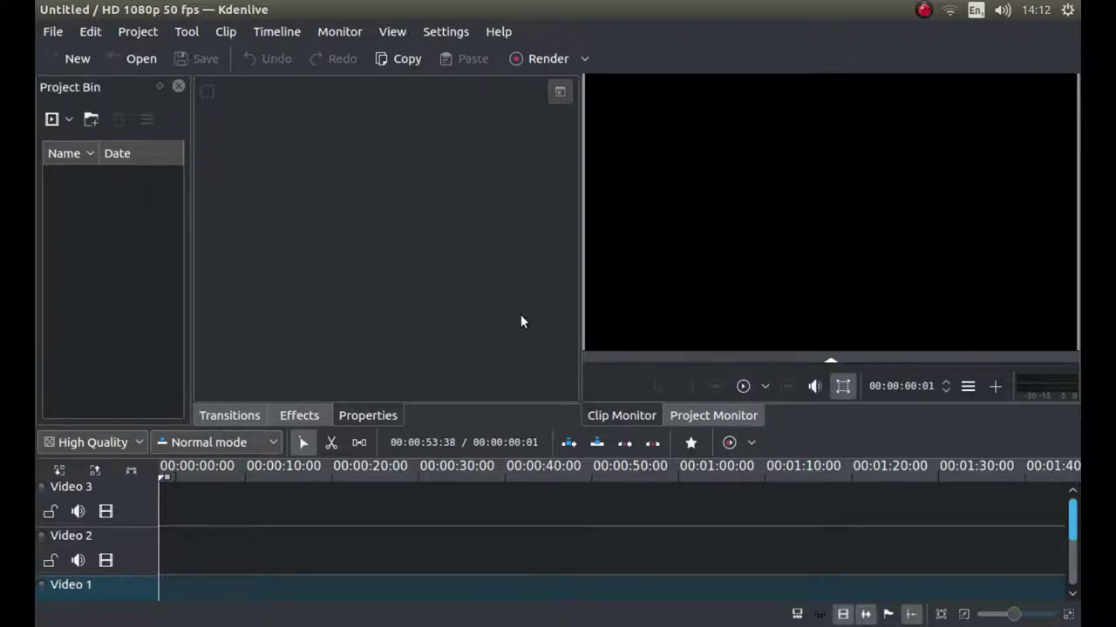
- Switch to the file manager and open the Poldark folder inside Pictures
{"action": "left_click", "coordinate": [53, 120]}
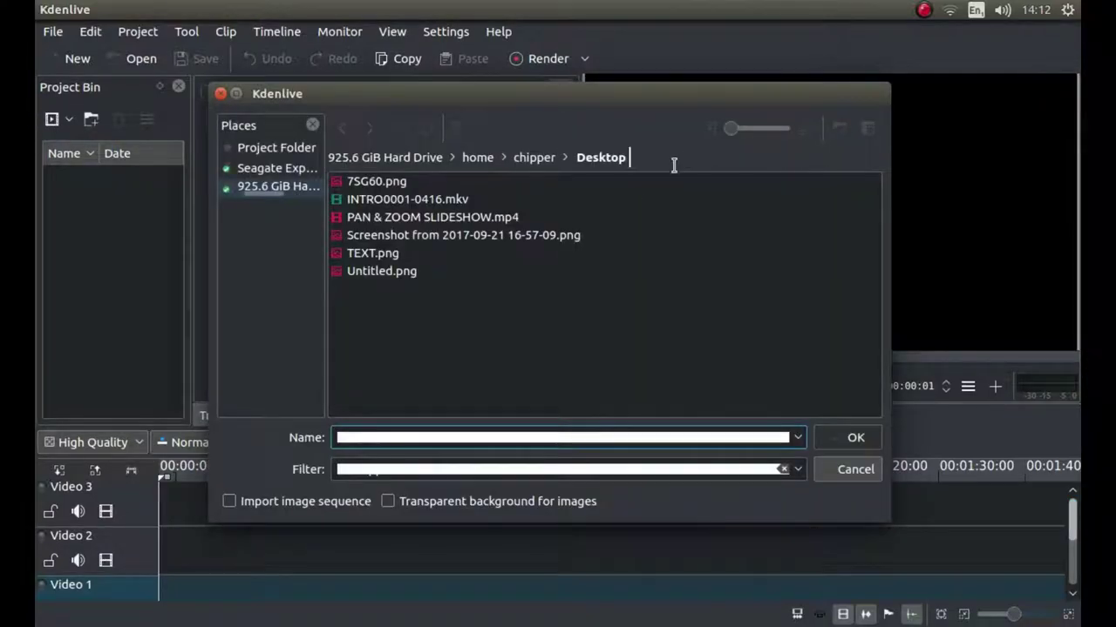
{"action": "left_click", "coordinate": [221, 94]}
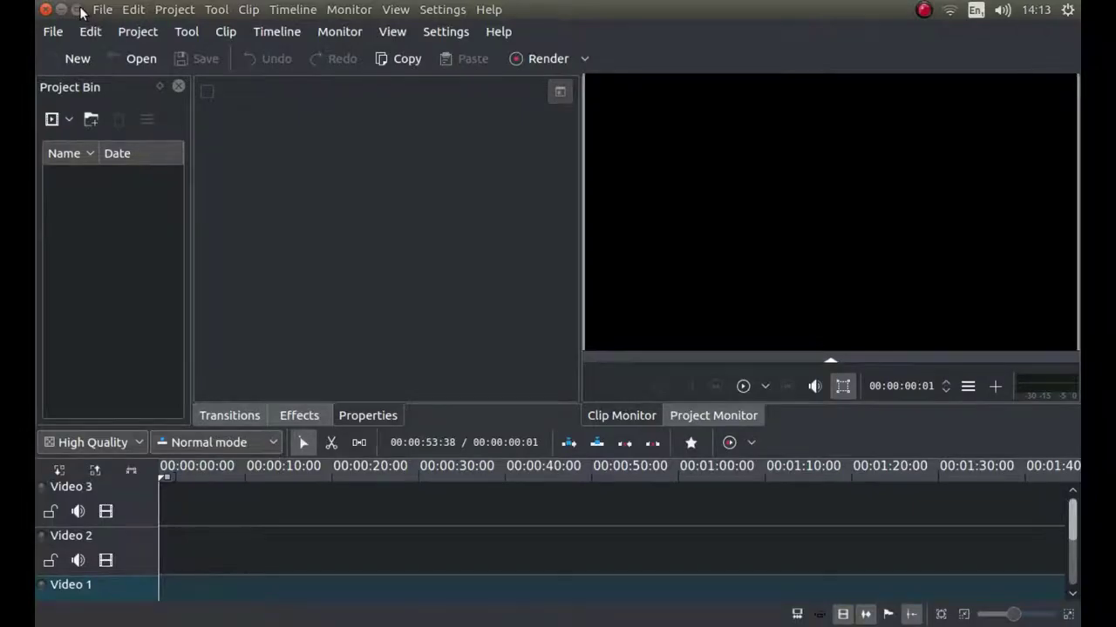
{"action": "left_click", "coordinate": [76, 10]}
{"action": "left_click", "coordinate": [54, 101]}
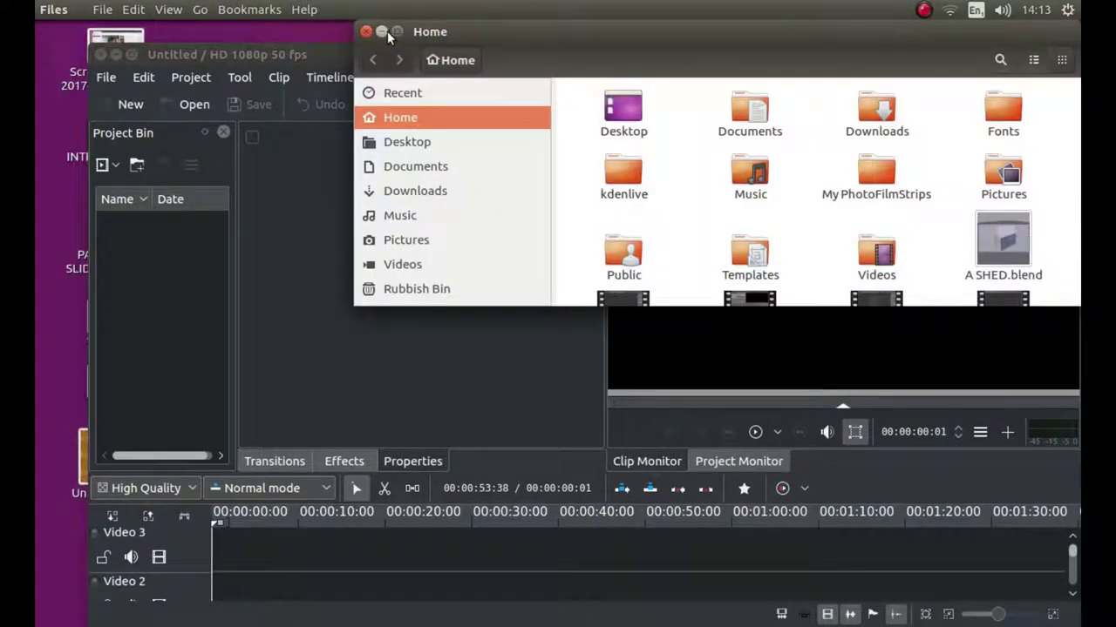
{"action": "double_click", "coordinate": [398, 39]}
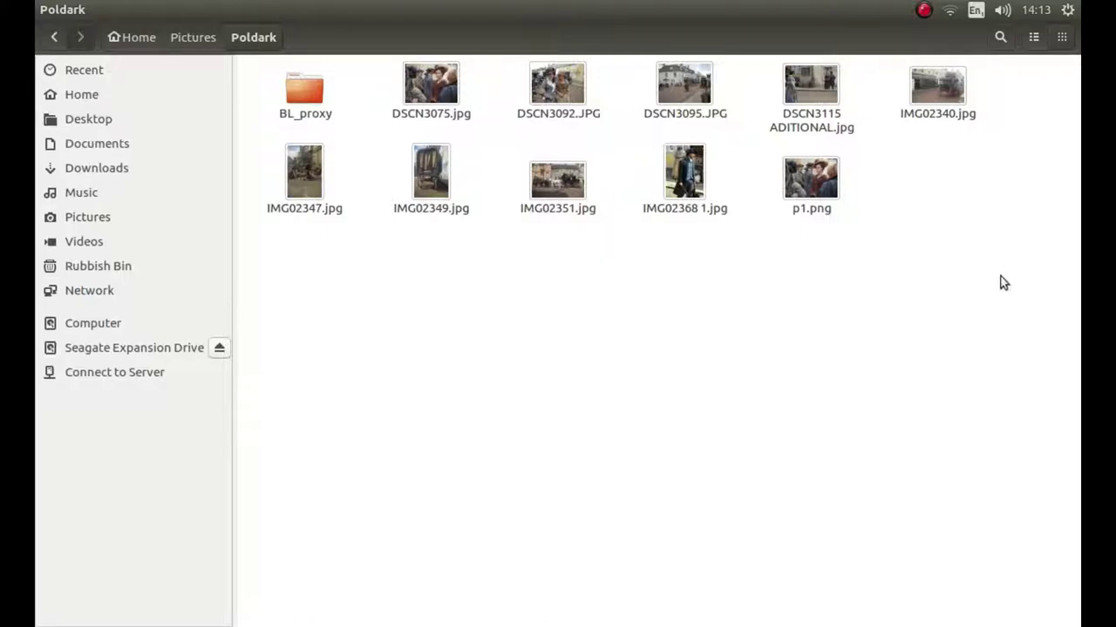
- Add DSCN3095.JPG, DSCN3115 ADITIONAL.jpg, IMG02340.jpg and IMG02347.jpg from the Poldark folder to Kdenlive's project bin, then close the file manager
{"action": "left_click", "coordinate": [676, 71]}
{"action": "left_click", "coordinate": [806, 84], "text": "ctrl"}
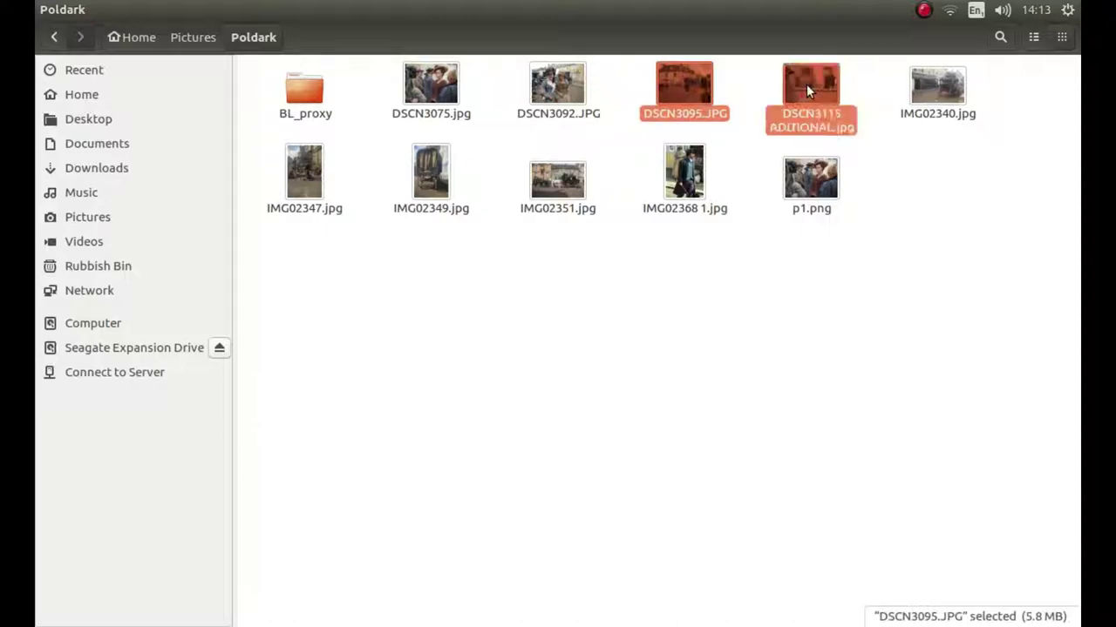
{"action": "left_click", "coordinate": [922, 85], "text": "ctrl"}
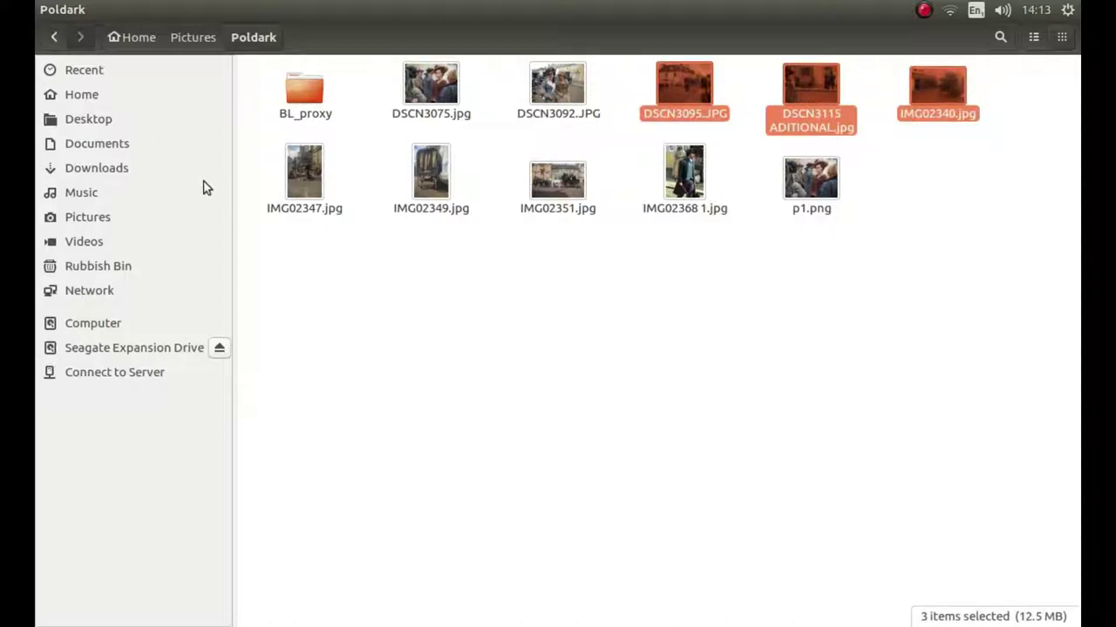
{"action": "left_click", "coordinate": [298, 171], "text": "ctrl"}
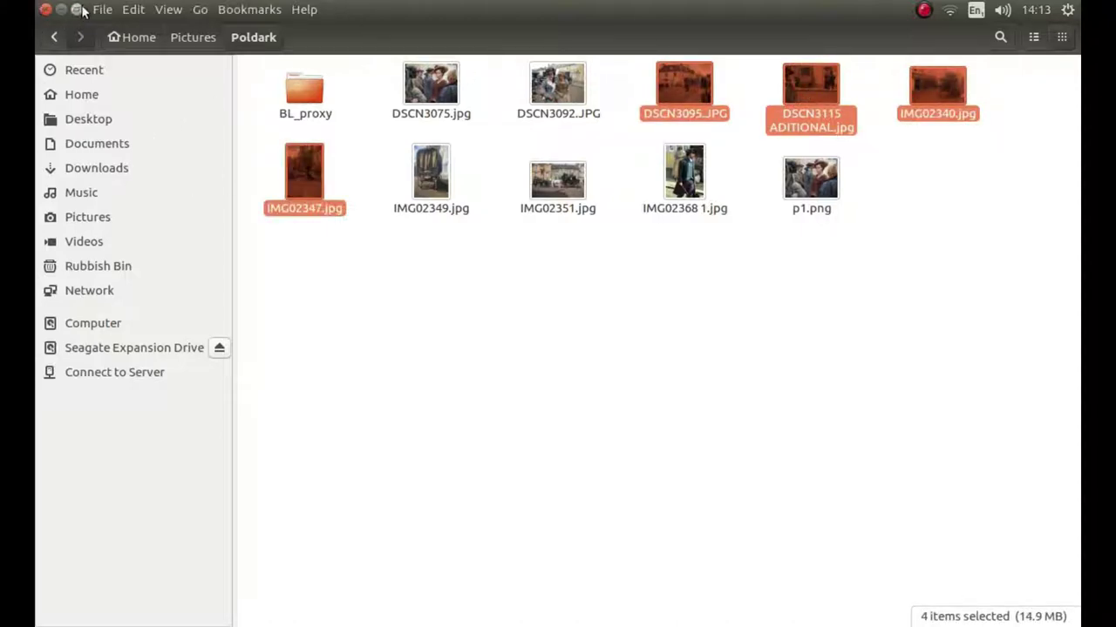
{"action": "left_click", "coordinate": [79, 11]}
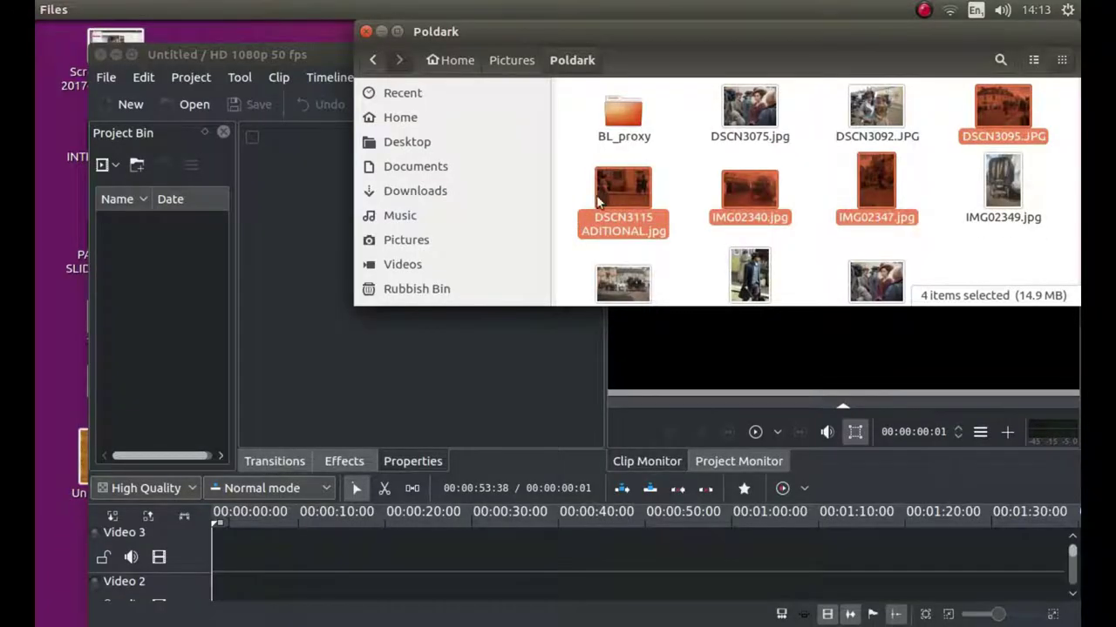
{"action": "left_click_drag", "start_coordinate": [631, 213], "coordinate": [170, 279]}
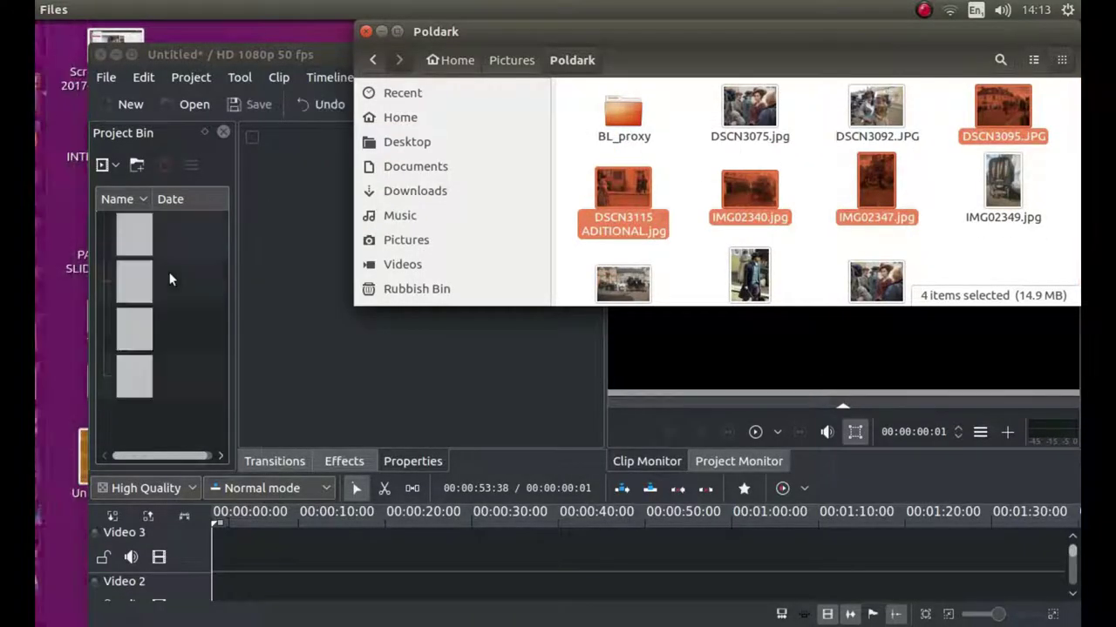
{"action": "left_click", "coordinate": [366, 32]}
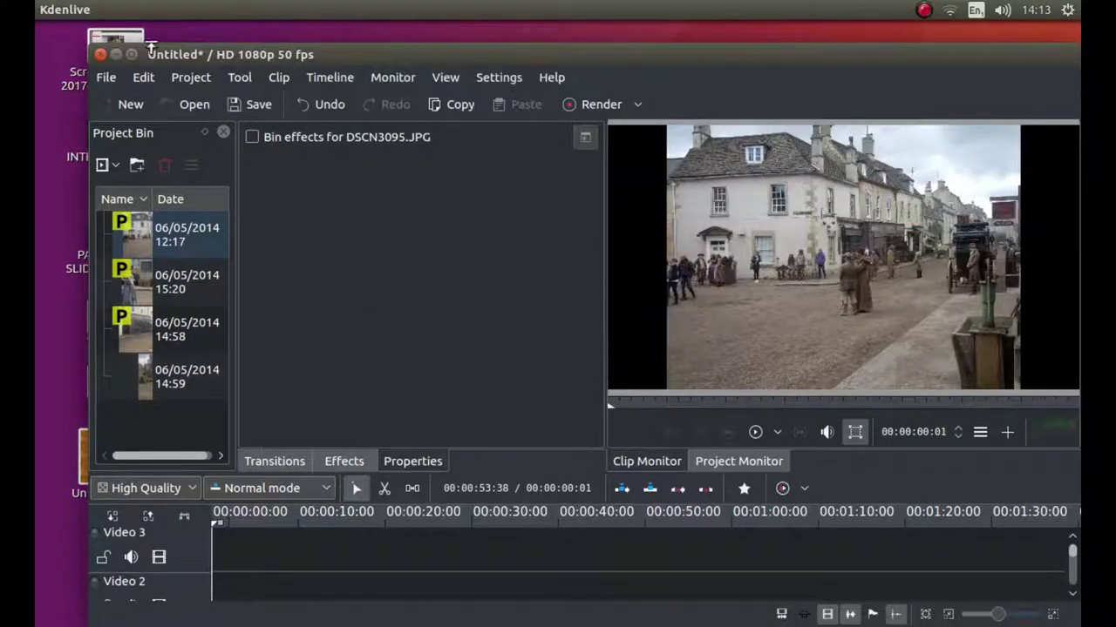
{"action": "left_click", "coordinate": [132, 55]}
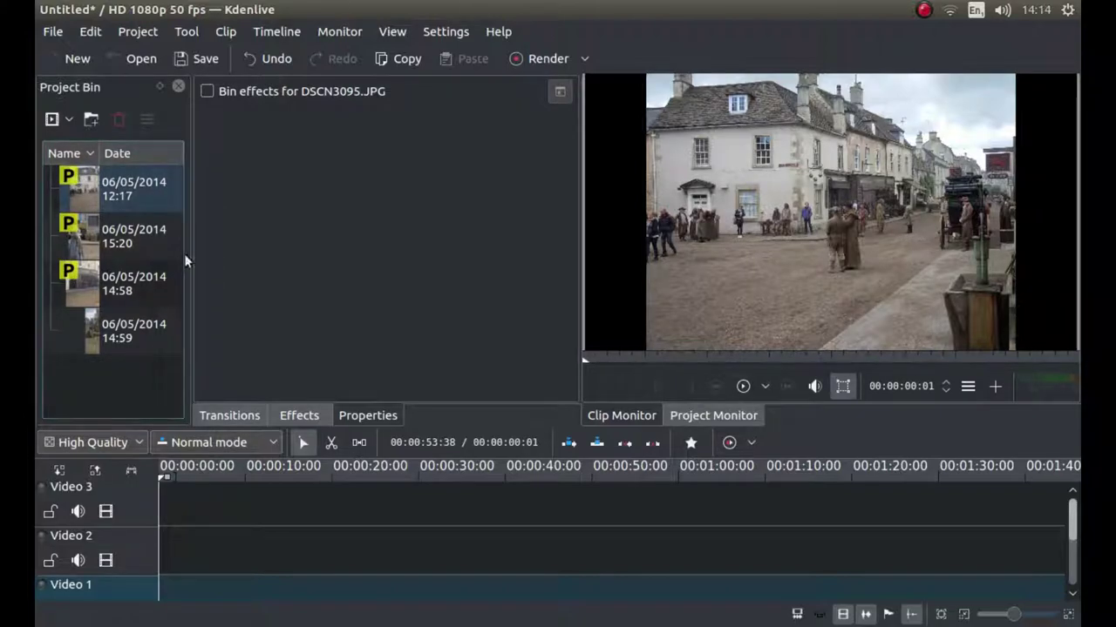
- Create a proxy for the fourth image in the project bin and place DSCN3095.JPG at the start of the Video 3 track
{"action": "right_click", "coordinate": [89, 329]}
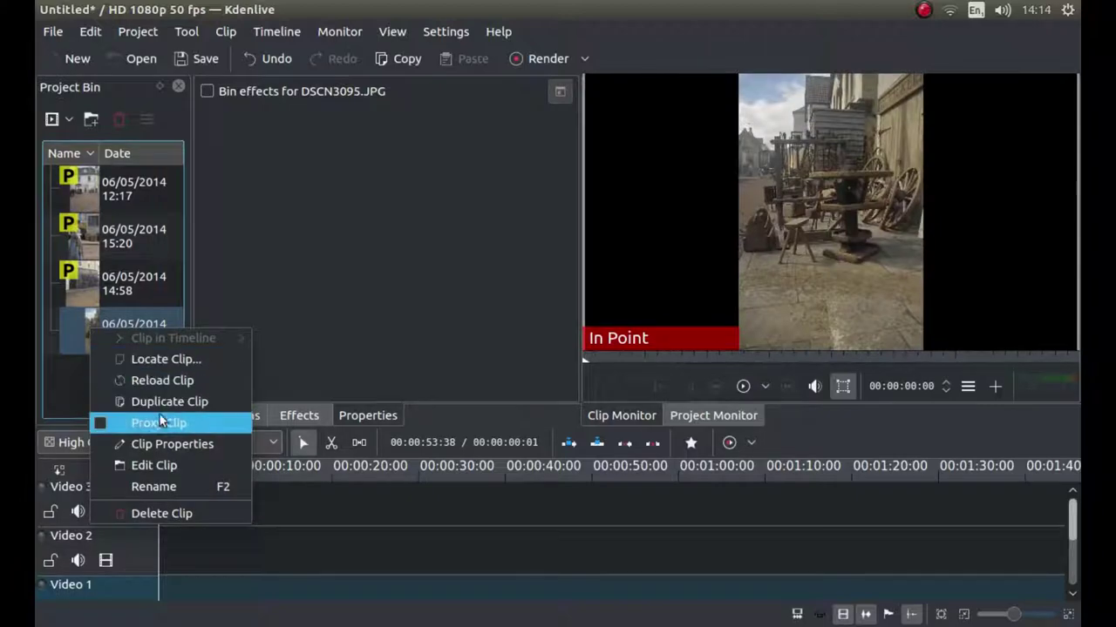
{"action": "left_click", "coordinate": [104, 425]}
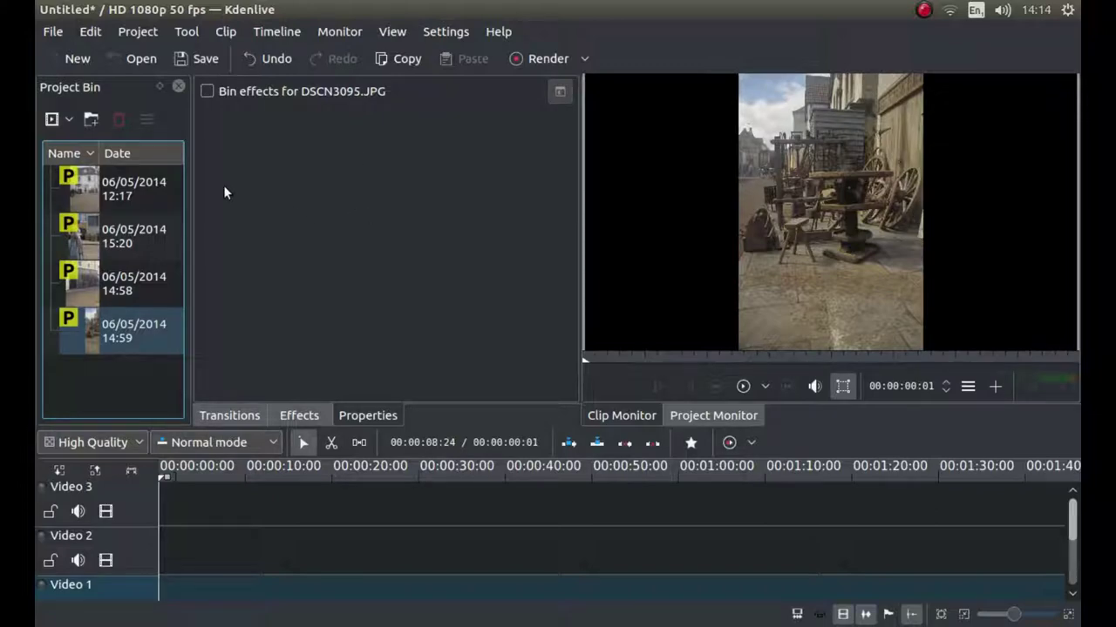
{"action": "left_click", "coordinate": [94, 186]}
{"action": "left_click_drag", "start_coordinate": [94, 187], "coordinate": [271, 510]}
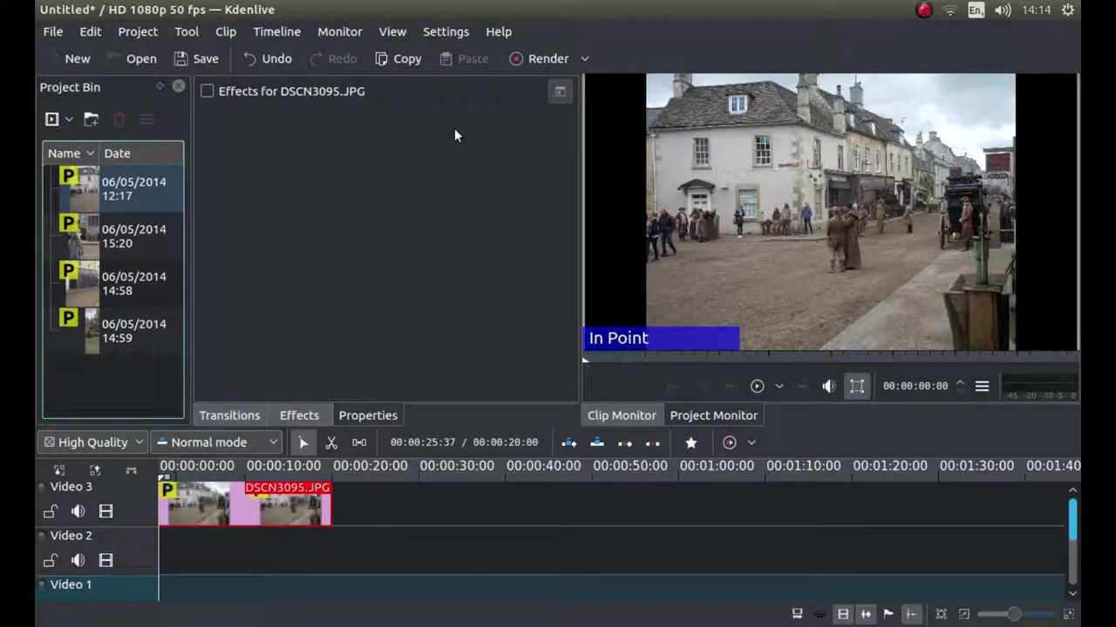
- Apply the Position and Zoom effect from the Crop and transform group to the DSCN3095.JPG clip on Video 3
{"action": "left_click", "coordinate": [297, 415]}
{"action": "left_click_drag", "start_coordinate": [106, 187], "coordinate": [109, 245]}
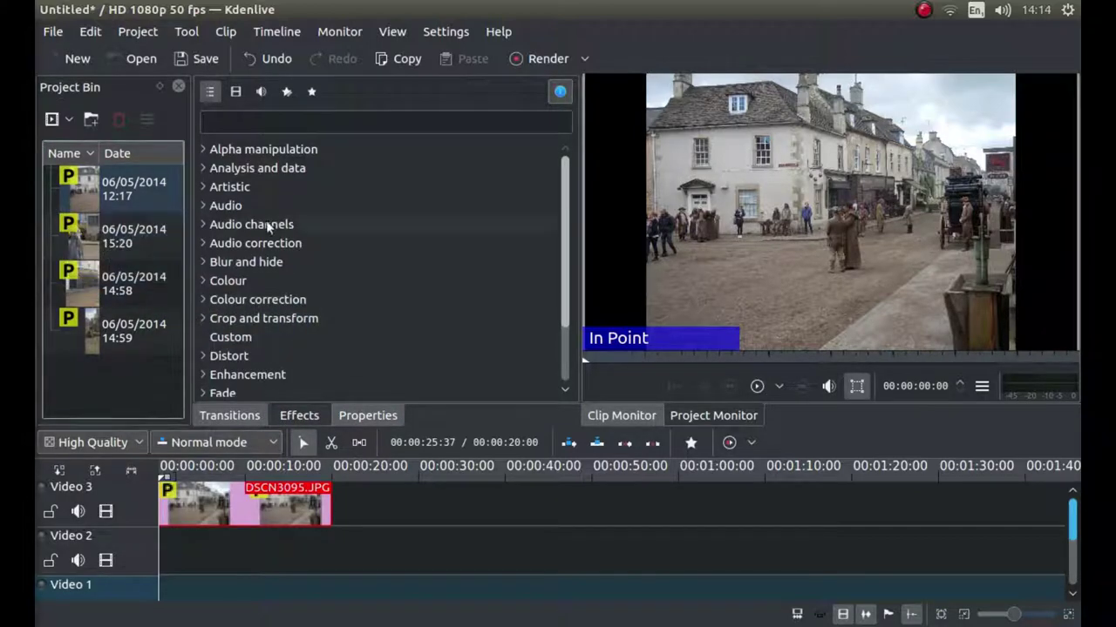
{"action": "left_click", "coordinate": [204, 318]}
{"action": "scroll", "coordinate": [331, 307], "scroll_direction": "down", "scroll_amount": 2}
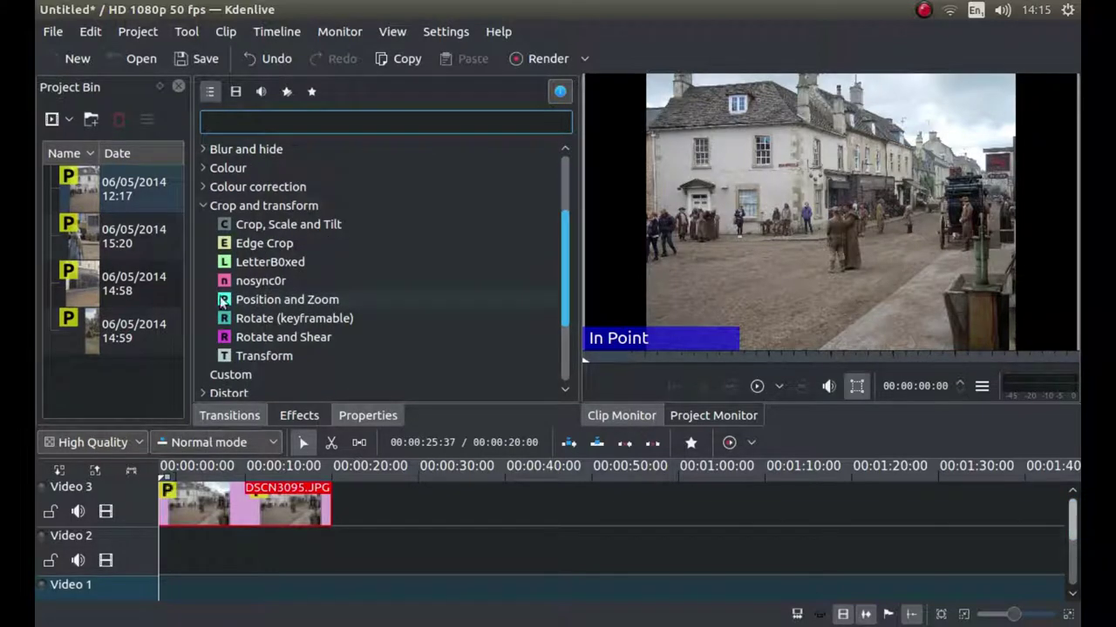
{"action": "left_click", "coordinate": [262, 301]}
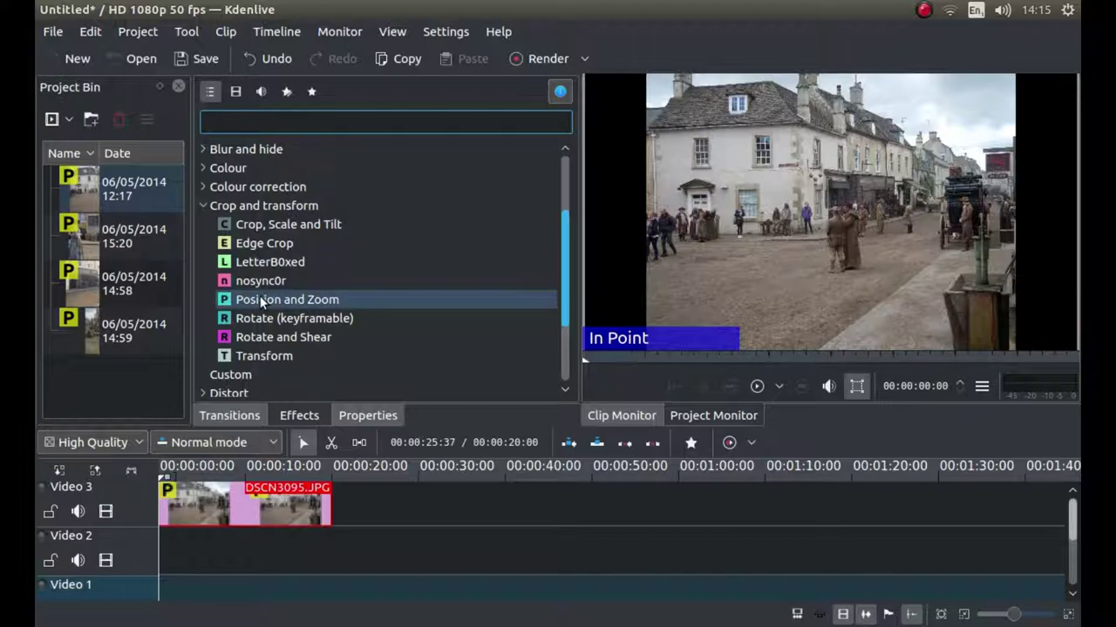
{"action": "left_click_drag", "start_coordinate": [260, 296], "coordinate": [195, 504]}
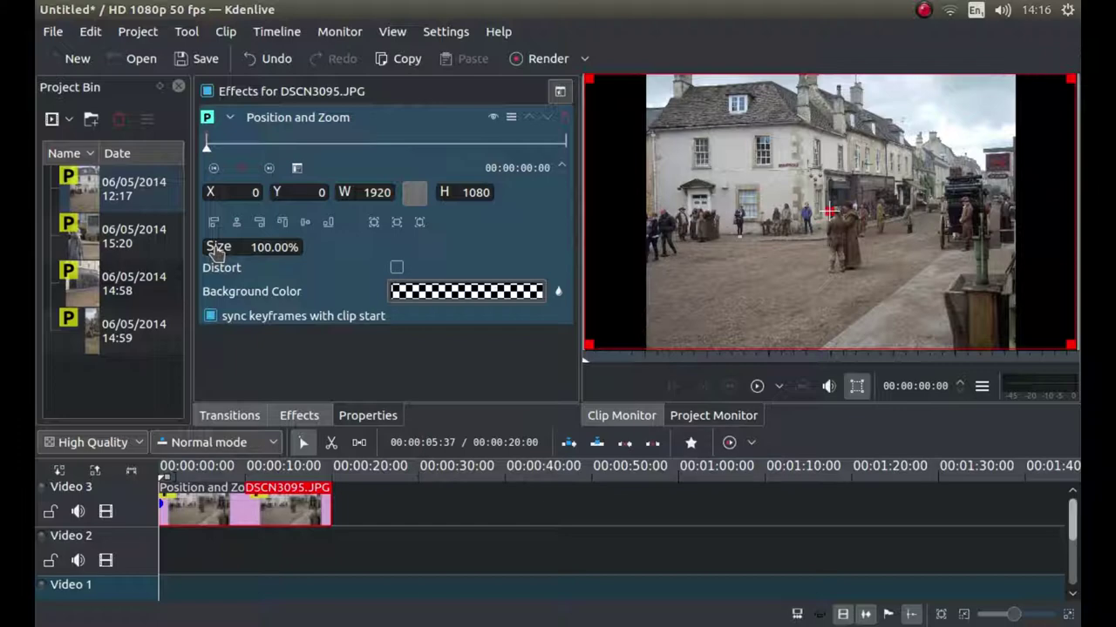
- Enlarge the image to about 307% in the Position and Zoom effect, recentring it on the two men in the street at X -2158, Y -1390
{"action": "mouse_move", "coordinate": [219, 246]}
{"action": "left_mouse_down"}
{"action": "mouse_move", "coordinate": [169, 257]}
{"action": "mouse_move", "coordinate": [254, 250]}
{"action": "mouse_move", "coordinate": [217, 246]}
{"action": "mouse_move", "coordinate": [230, 245]}
{"action": "left_mouse_up"}
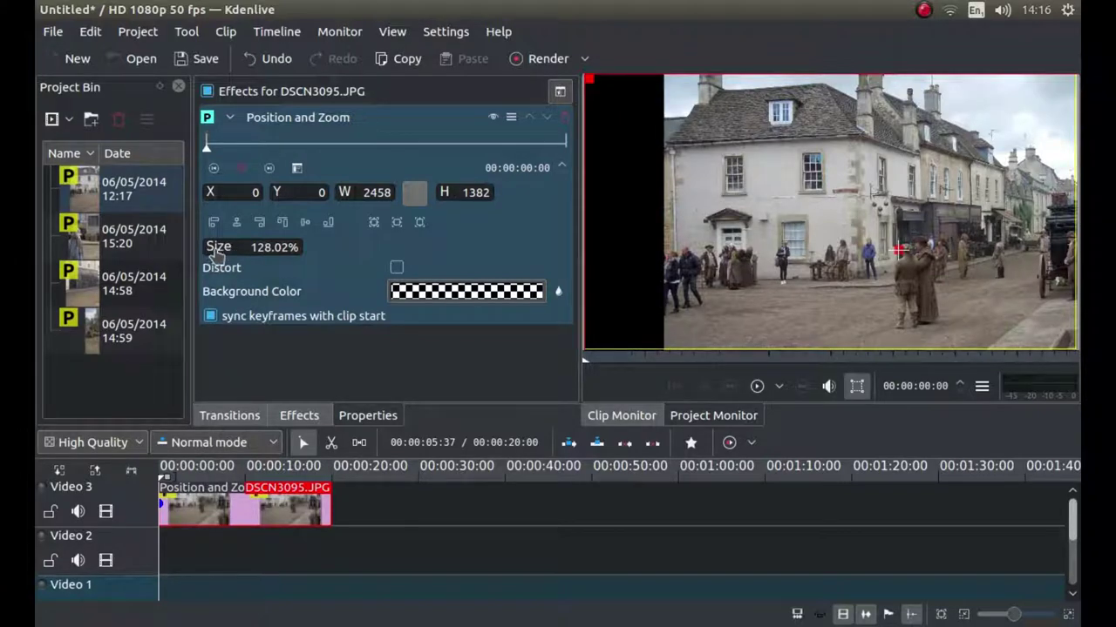
{"action": "left_click_drag", "start_coordinate": [216, 249], "coordinate": [223, 252]}
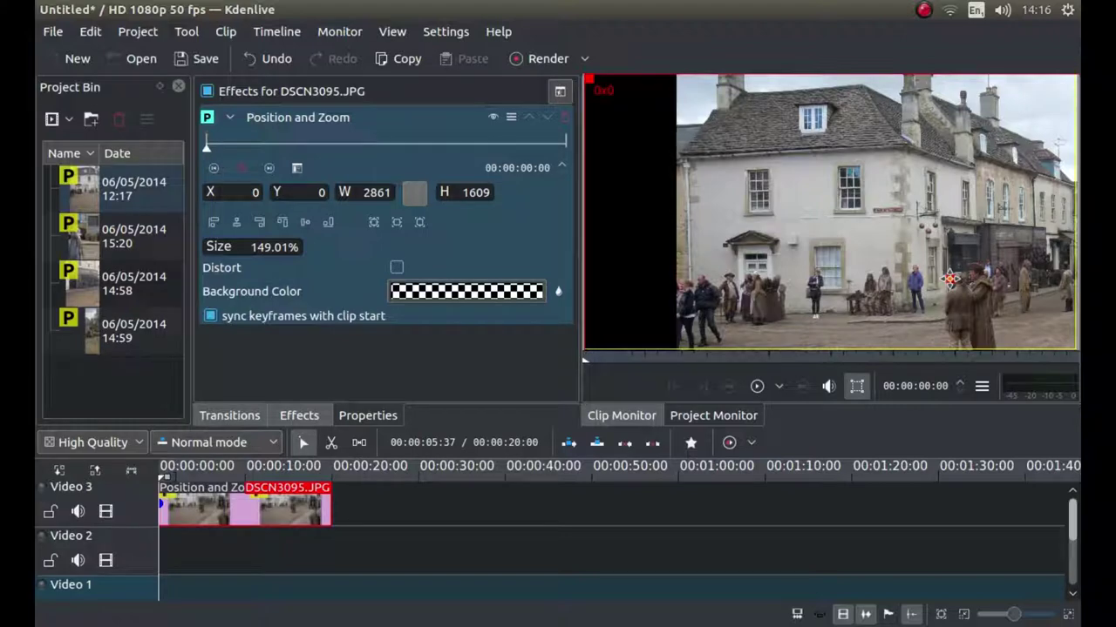
{"action": "left_click_drag", "start_coordinate": [950, 279], "coordinate": [810, 200]}
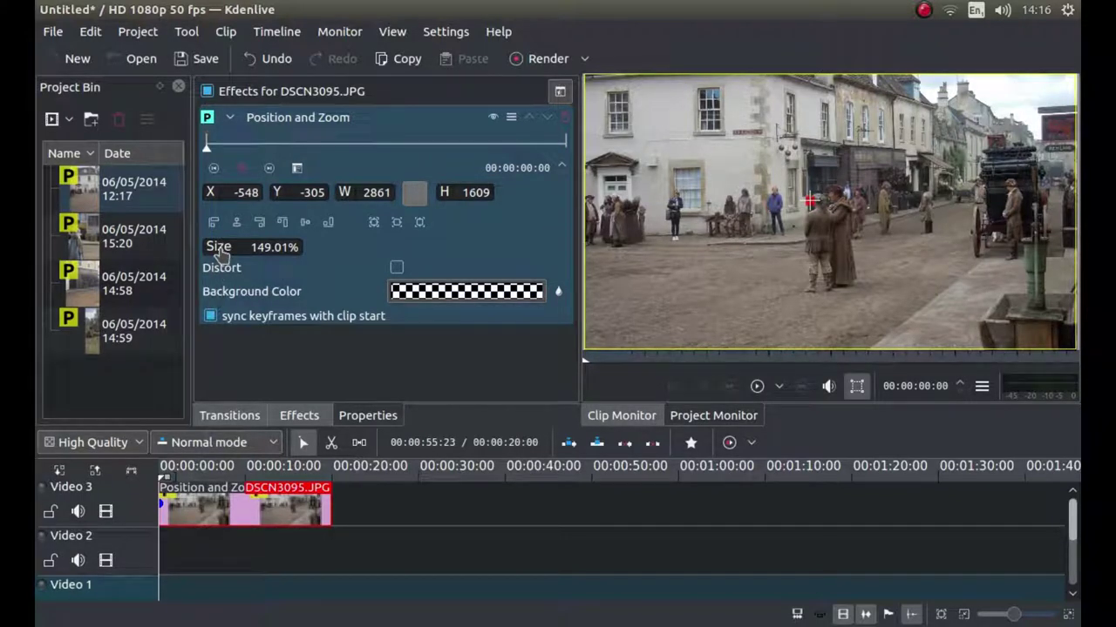
{"action": "left_click_drag", "start_coordinate": [219, 250], "coordinate": [285, 271]}
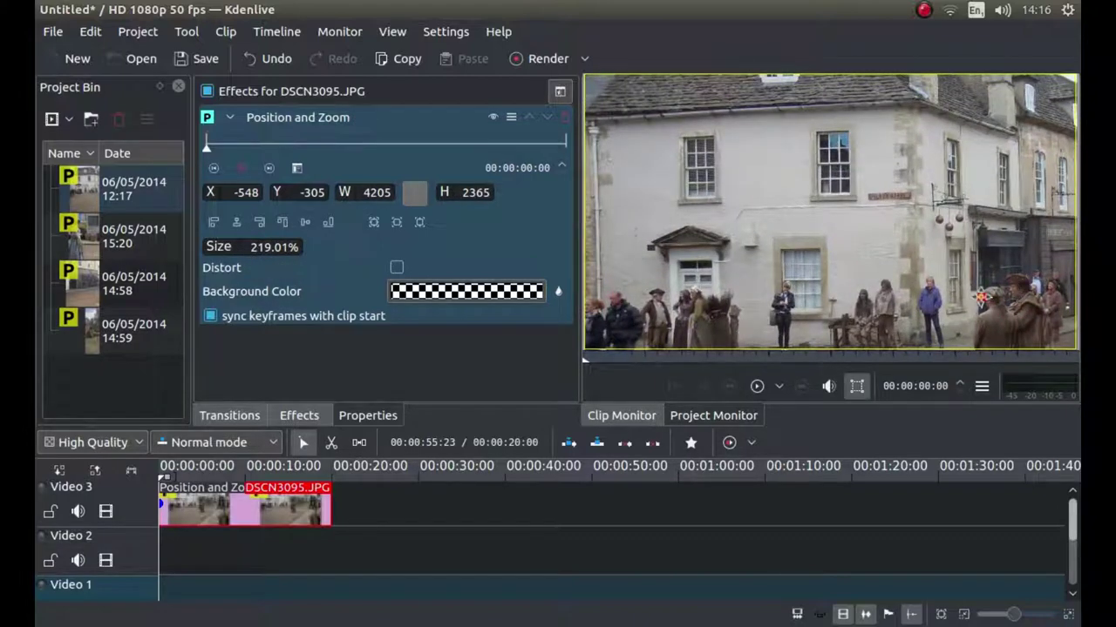
{"action": "left_click_drag", "start_coordinate": [982, 298], "coordinate": [808, 161]}
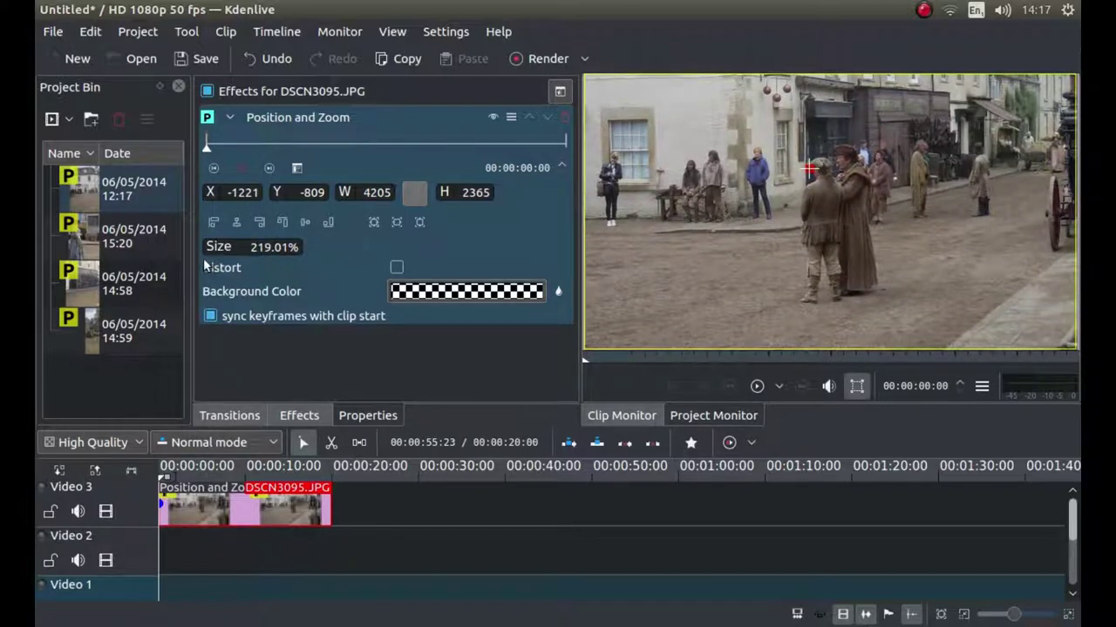
{"action": "left_click_drag", "start_coordinate": [217, 250], "coordinate": [297, 267]}
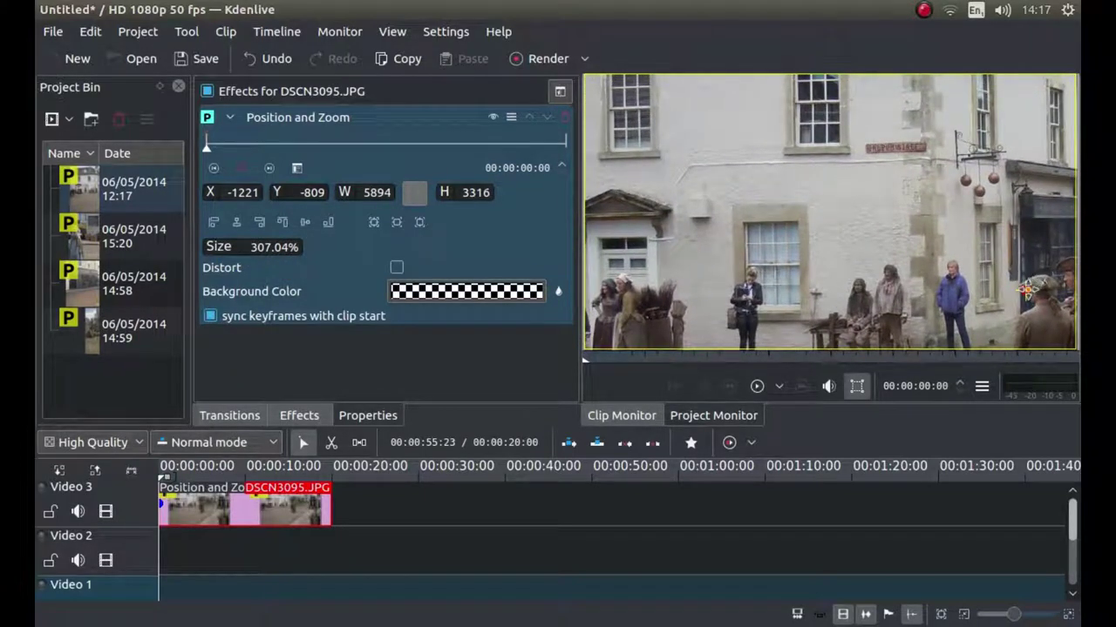
{"action": "left_click_drag", "start_coordinate": [1020, 277], "coordinate": [786, 141]}
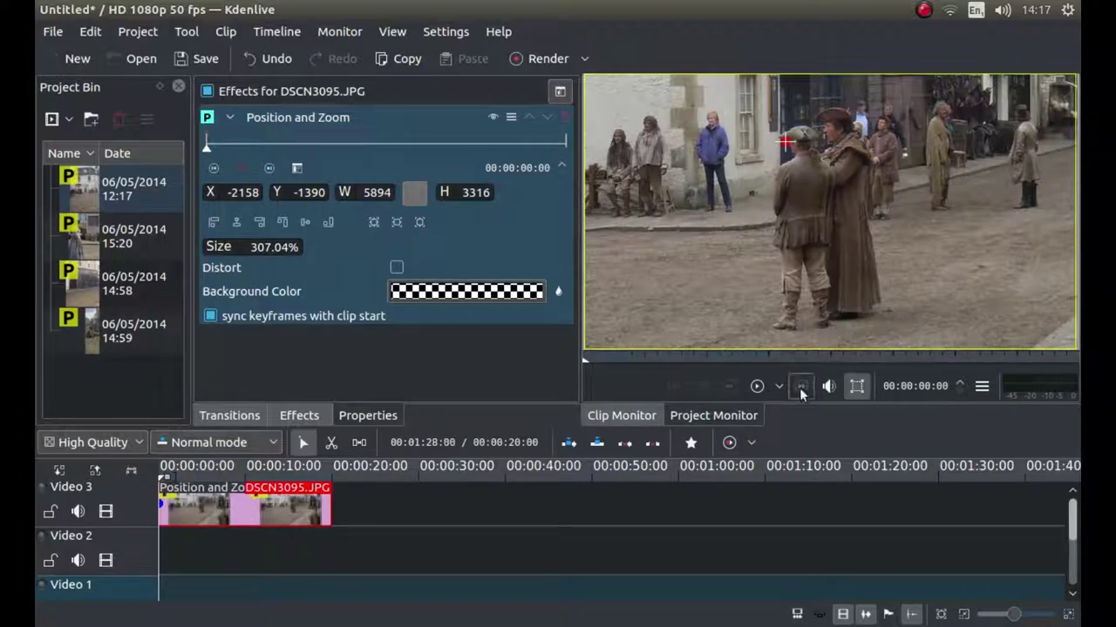
- Enable the monitor's Zoom option and zoom the preview out to show the whole frame of the enlarged image
{"action": "left_click", "coordinate": [857, 387]}
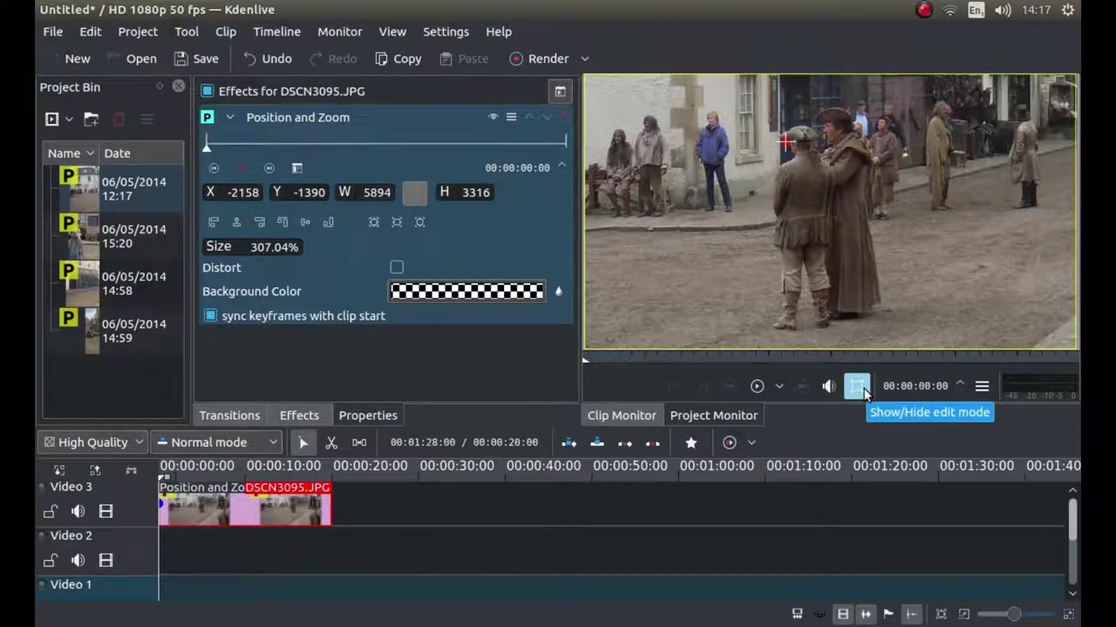
{"action": "right_click", "coordinate": [863, 389]}
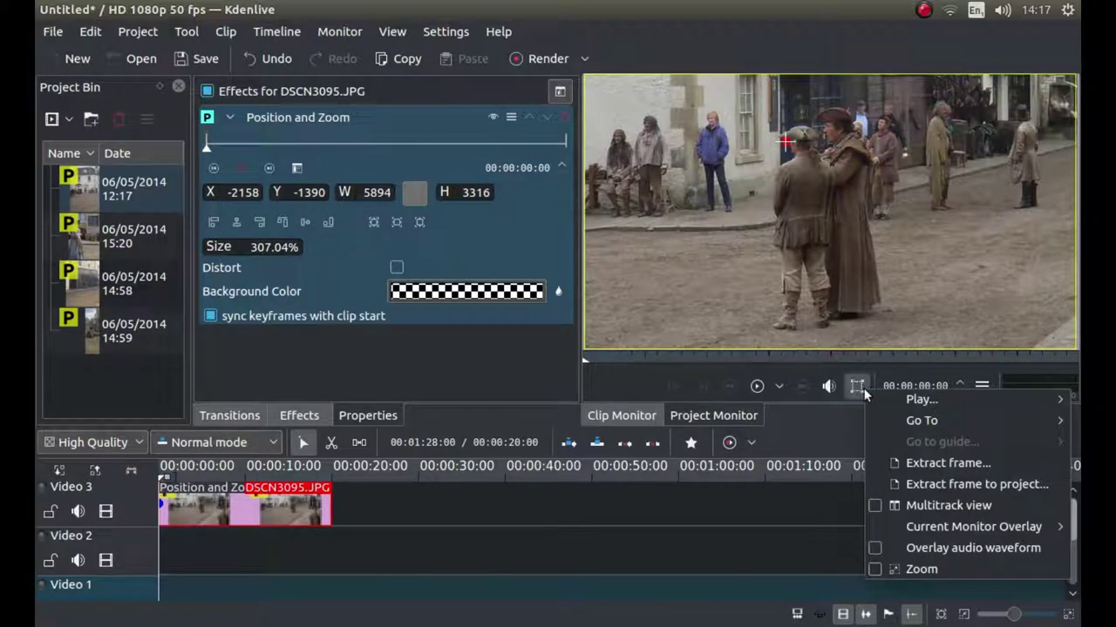
{"action": "left_click", "coordinate": [878, 570]}
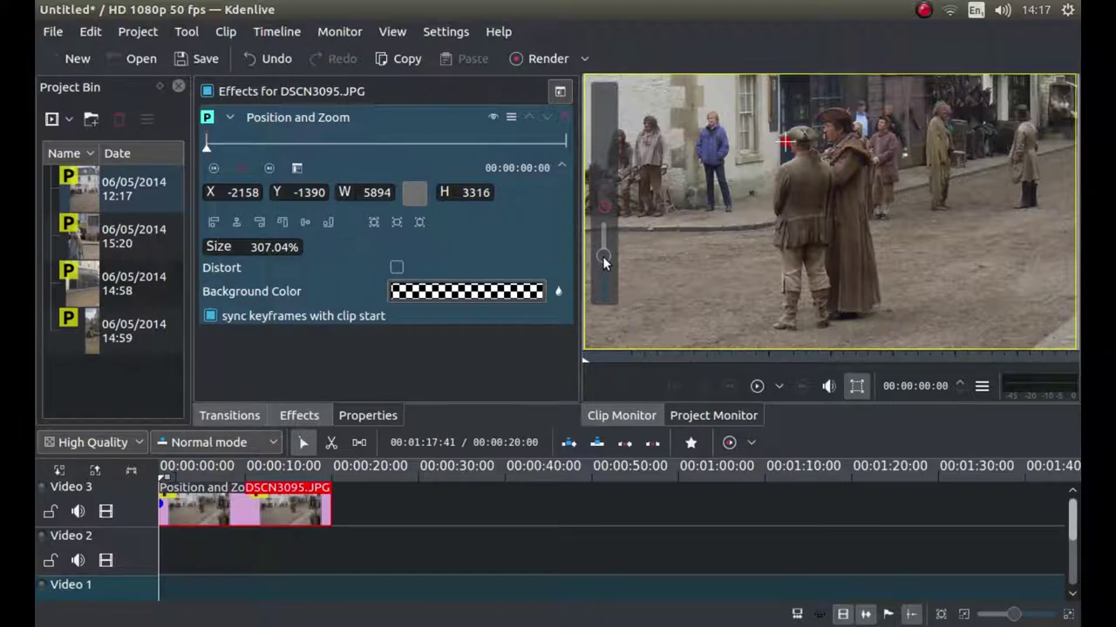
{"action": "left_click_drag", "start_coordinate": [603, 260], "coordinate": [606, 283]}
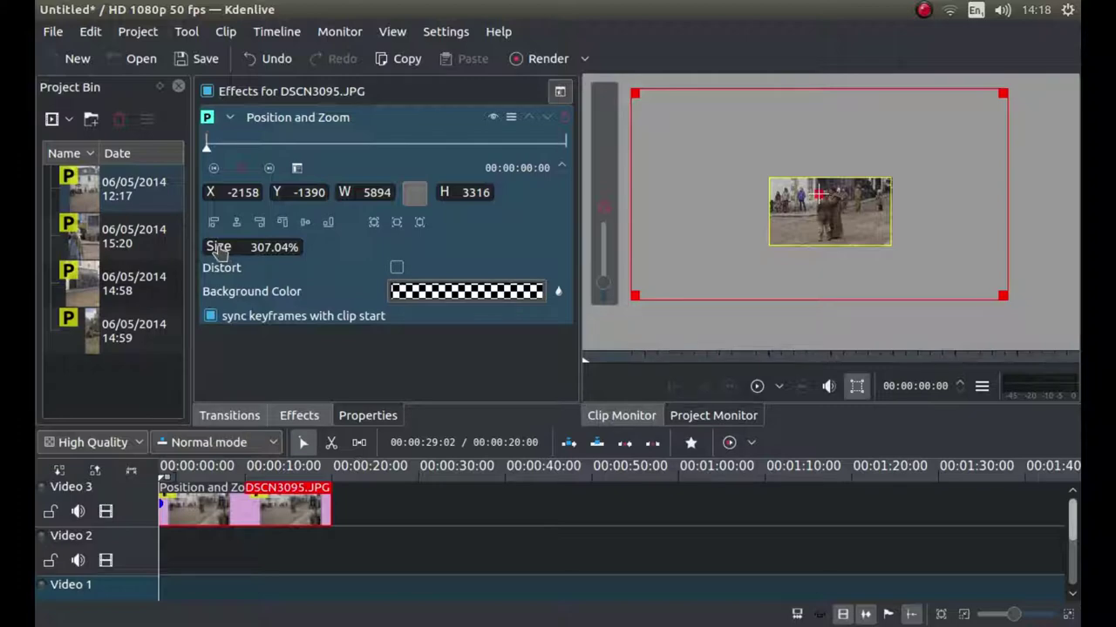
- Enlarge the image to about 506%, recentre it on the two men at X -4232, Y -2534, and restore the preview magnification
{"action": "left_click_drag", "start_coordinate": [220, 250], "coordinate": [394, 264]}
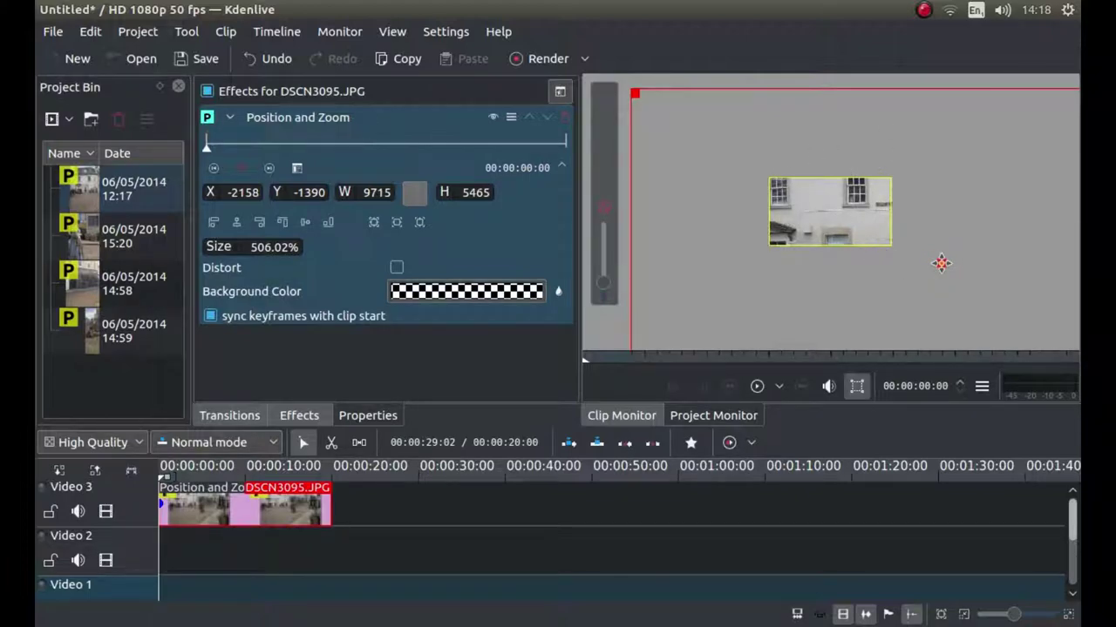
{"action": "left_click_drag", "start_coordinate": [941, 263], "coordinate": [807, 189]}
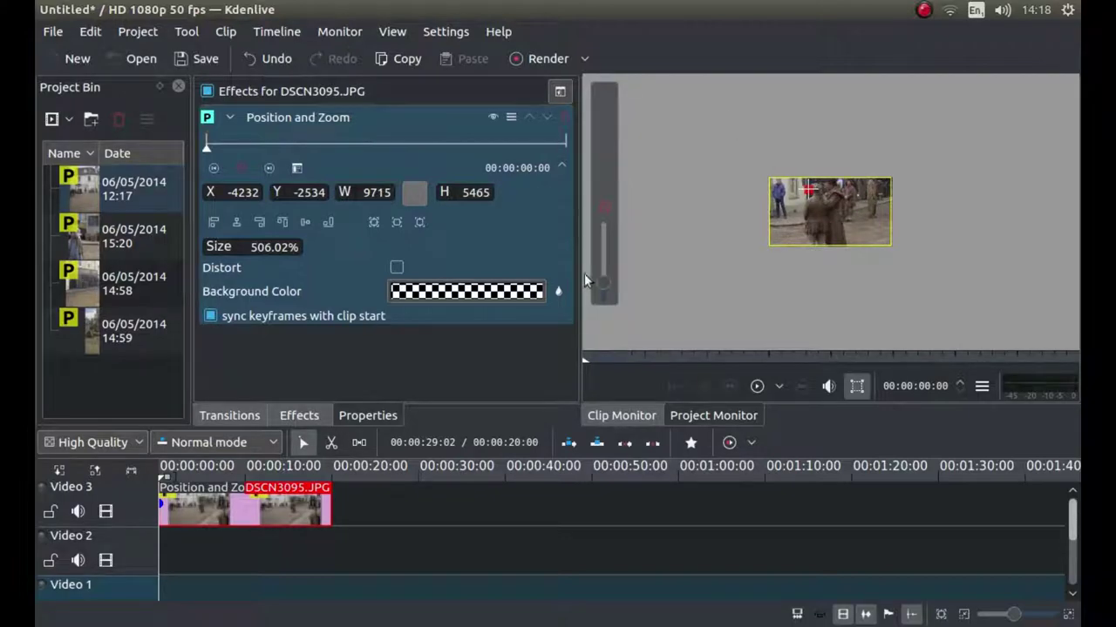
{"action": "left_click_drag", "start_coordinate": [603, 280], "coordinate": [601, 261]}
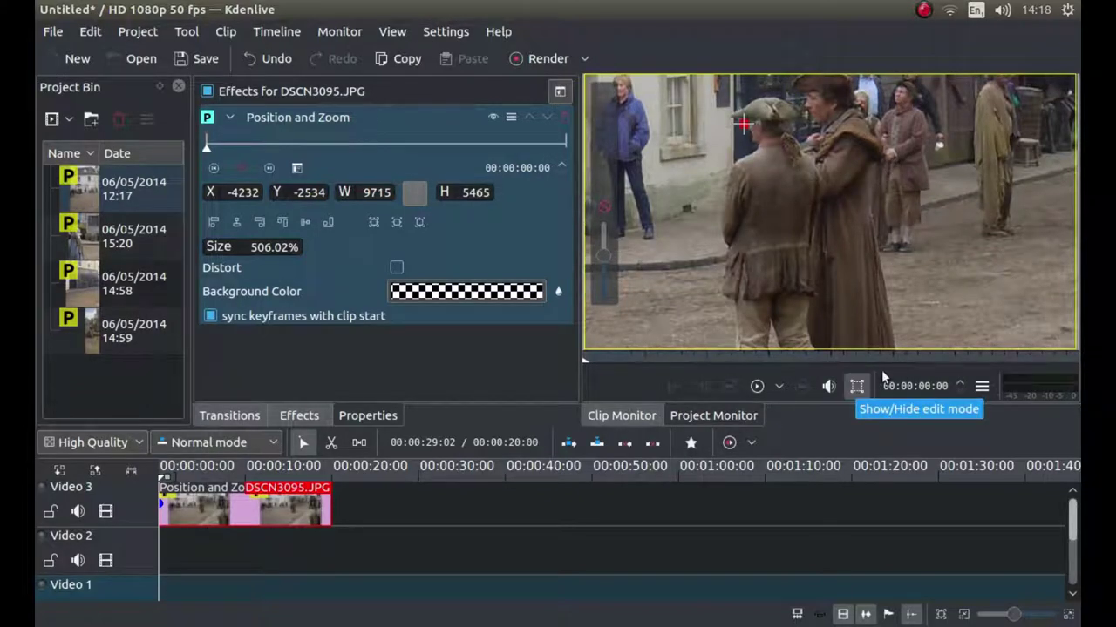
- Hide the monitor's edit mode and disable its Zoom option
{"action": "left_click", "coordinate": [857, 387]}
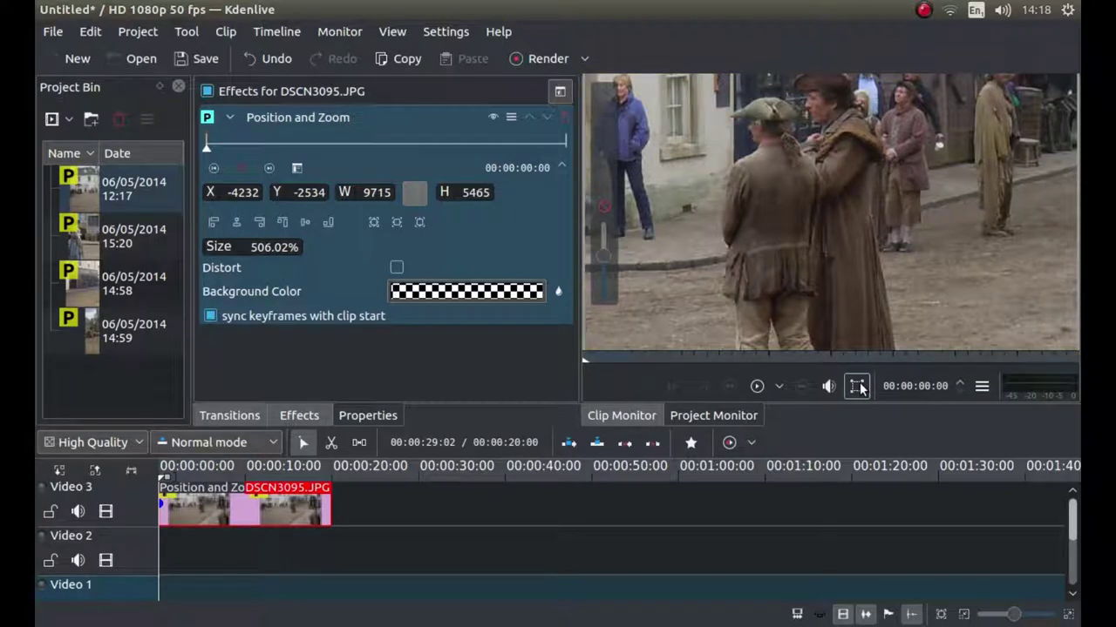
{"action": "right_click", "coordinate": [858, 387]}
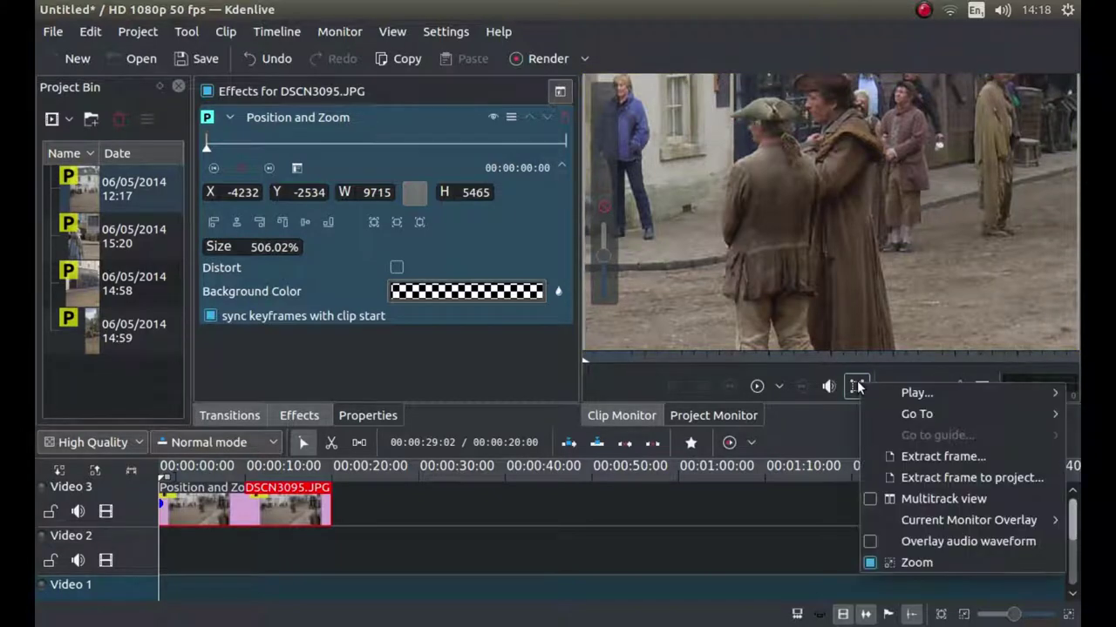
{"action": "left_click", "coordinate": [867, 564]}
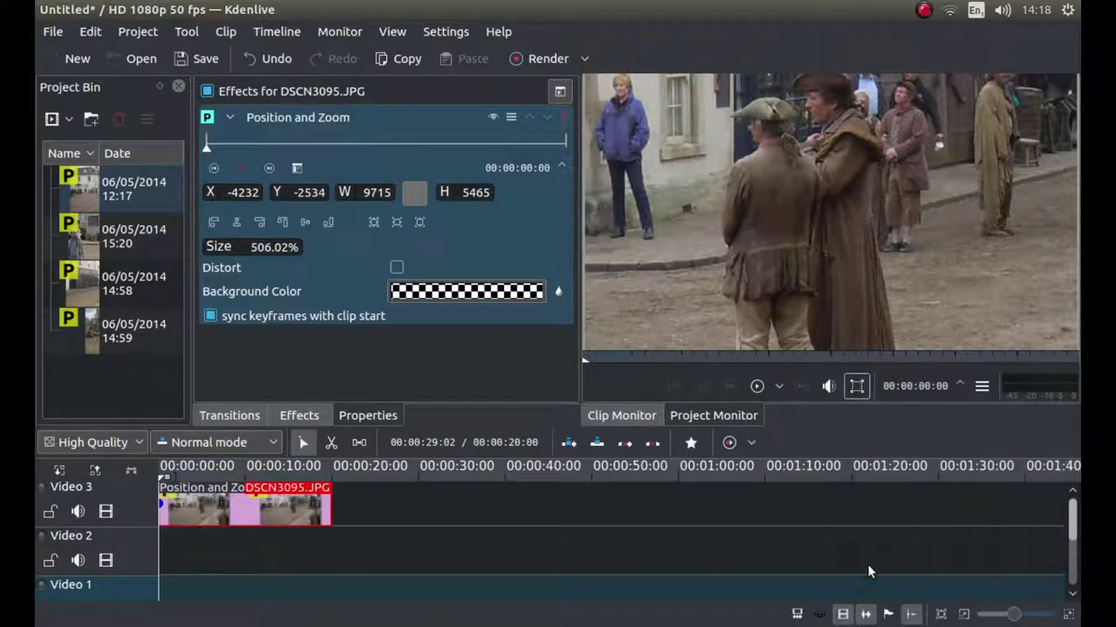
- Turn the monitor's edit mode back on, reduce the image to about 442%, and recentre it on the two men at X -3458, Y -1974
{"action": "left_click", "coordinate": [854, 389]}
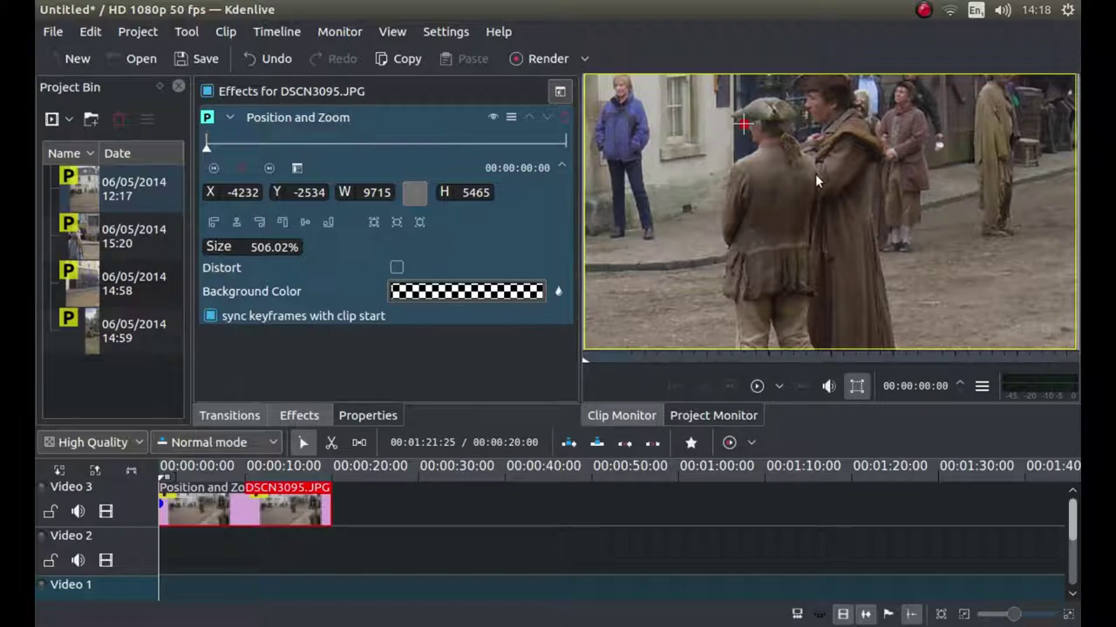
{"action": "mouse_move", "coordinate": [219, 247]}
{"action": "left_mouse_down"}
{"action": "mouse_move", "coordinate": [186, 264]}
{"action": "mouse_move", "coordinate": [208, 259]}
{"action": "left_mouse_up"}
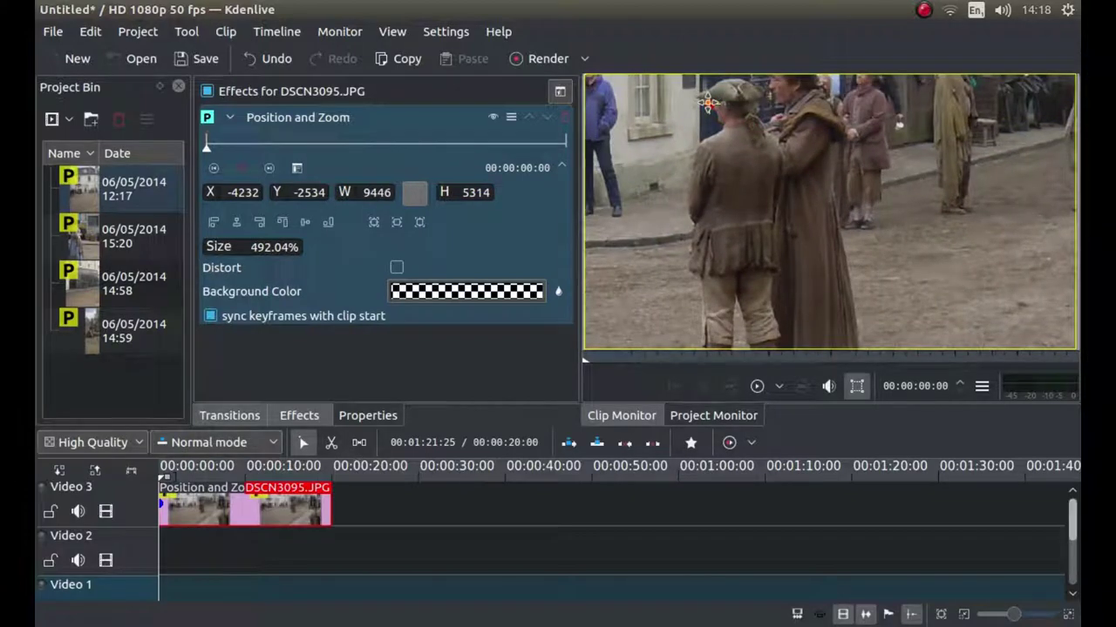
{"action": "left_click_drag", "start_coordinate": [708, 102], "coordinate": [788, 174]}
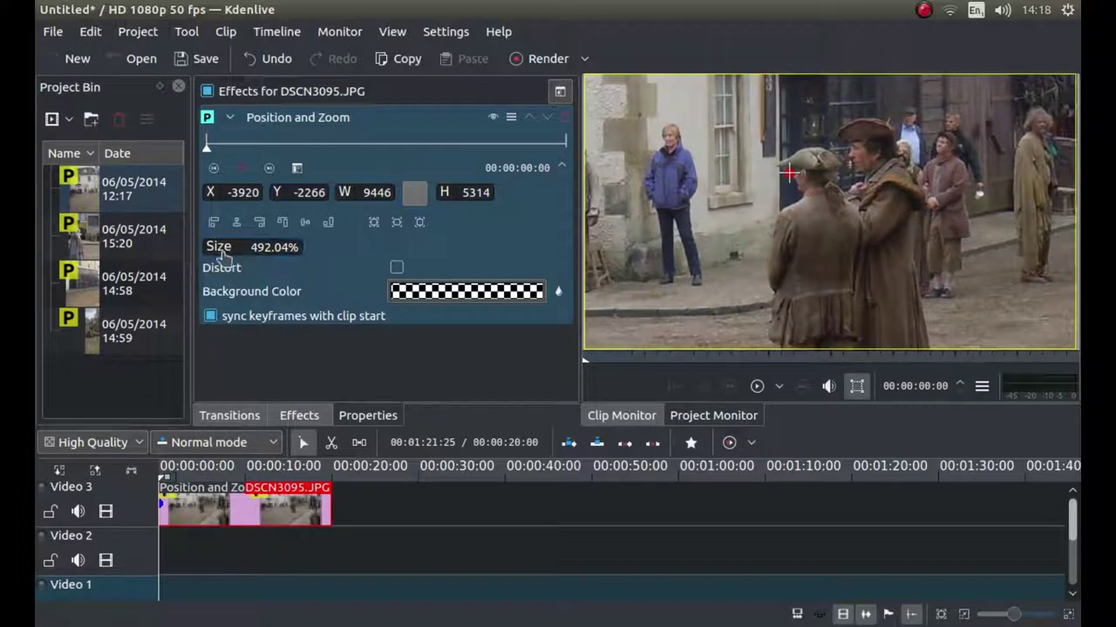
{"action": "left_click_drag", "start_coordinate": [209, 249], "coordinate": [186, 262]}
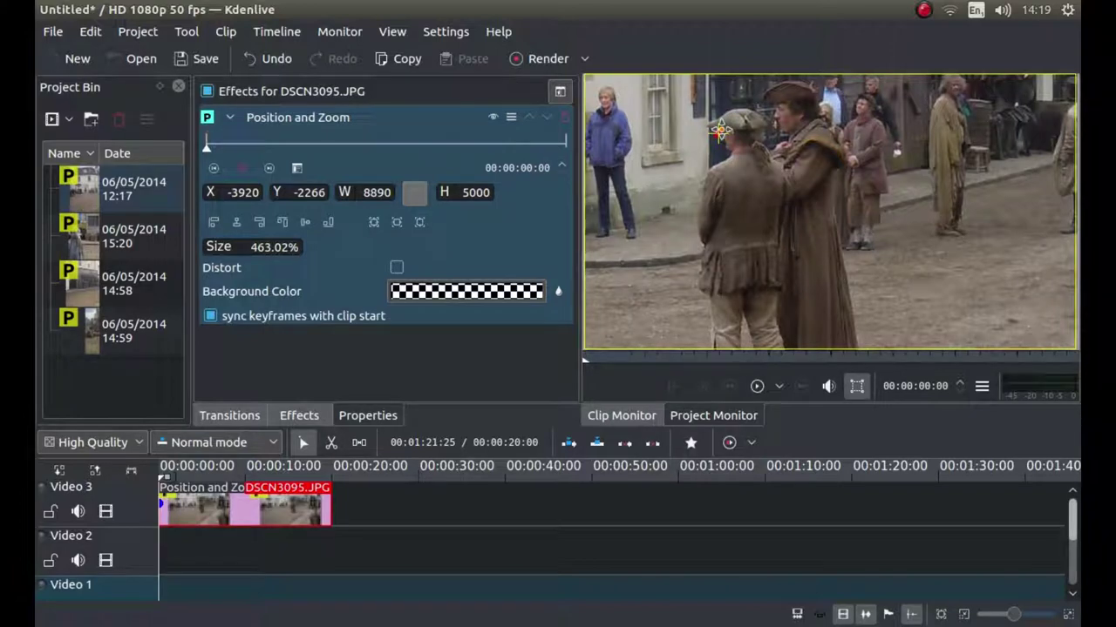
{"action": "left_click_drag", "start_coordinate": [719, 130], "coordinate": [806, 115]}
{"action": "left_click_drag", "start_coordinate": [215, 251], "coordinate": [199, 257]}
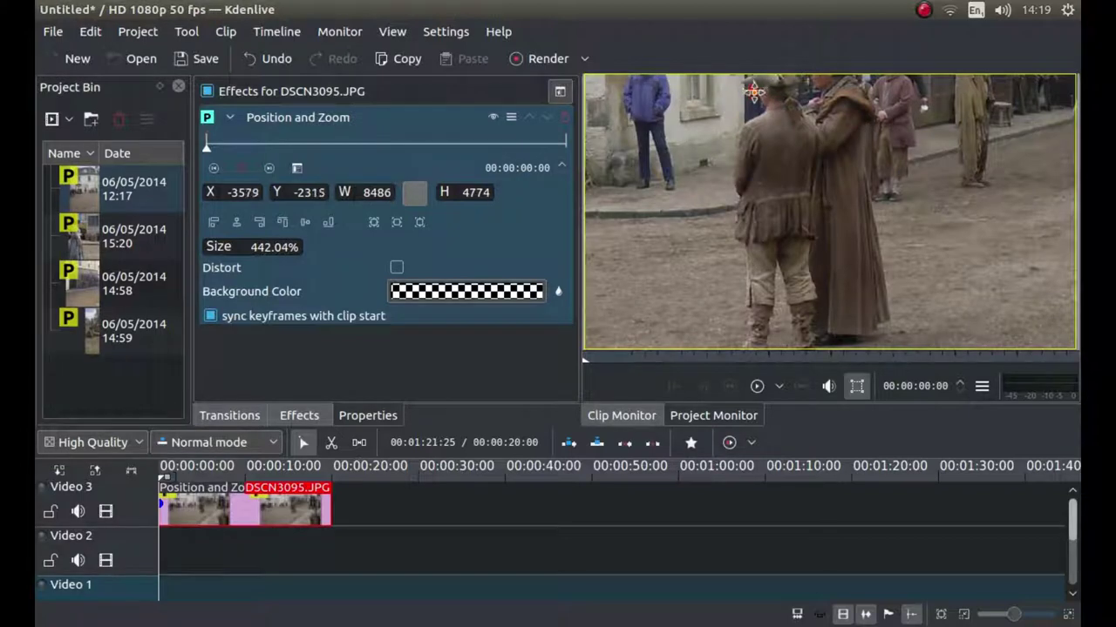
{"action": "left_click_drag", "start_coordinate": [754, 91], "coordinate": [785, 178]}
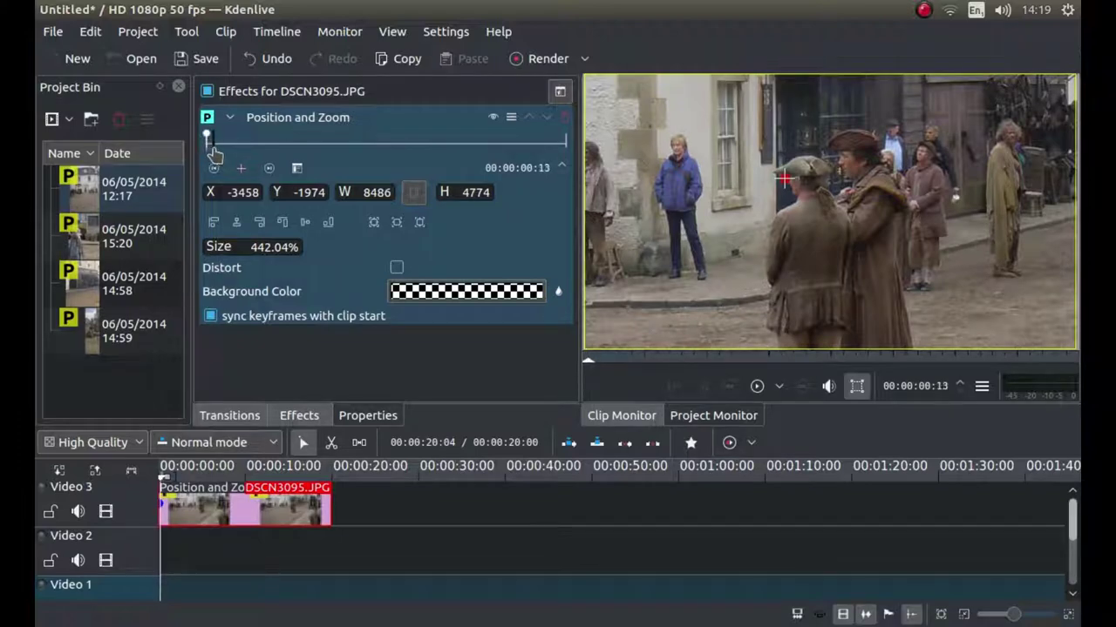
- Add a Position and Zoom keyframe at 00:00:08:00
{"action": "mouse_move", "coordinate": [209, 146]}
{"action": "left_mouse_down"}
{"action": "mouse_move", "coordinate": [250, 162]}
{"action": "mouse_move", "coordinate": [338, 158]}
{"action": "left_mouse_up"}
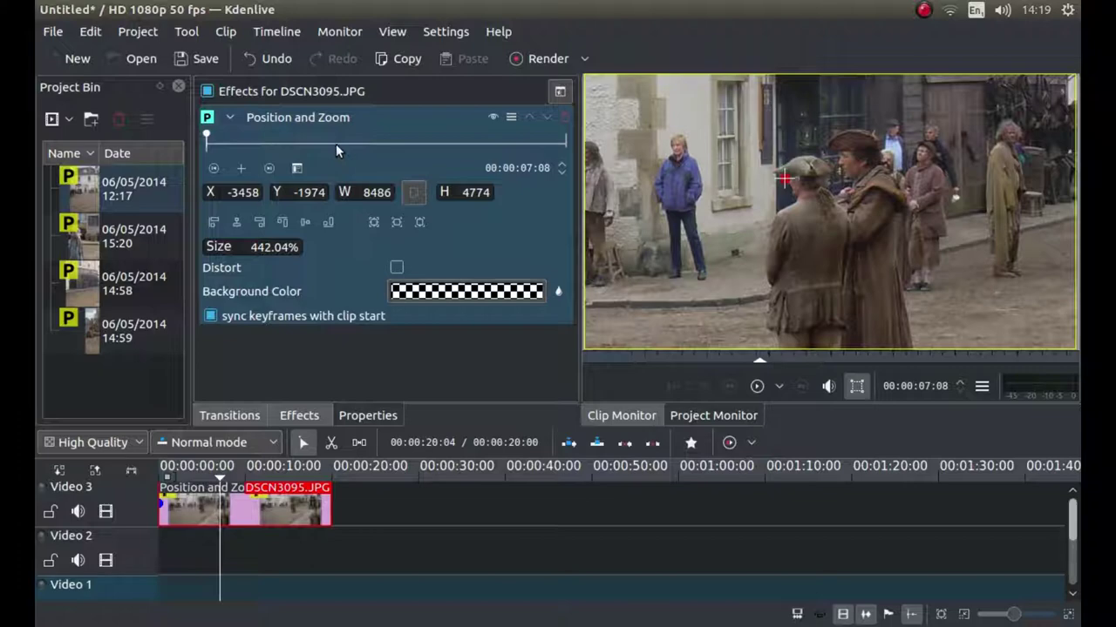
{"action": "mouse_move", "coordinate": [336, 145]}
{"action": "left_mouse_down"}
{"action": "mouse_move", "coordinate": [417, 158]}
{"action": "mouse_move", "coordinate": [389, 173]}
{"action": "mouse_move", "coordinate": [351, 164]}
{"action": "left_mouse_up"}
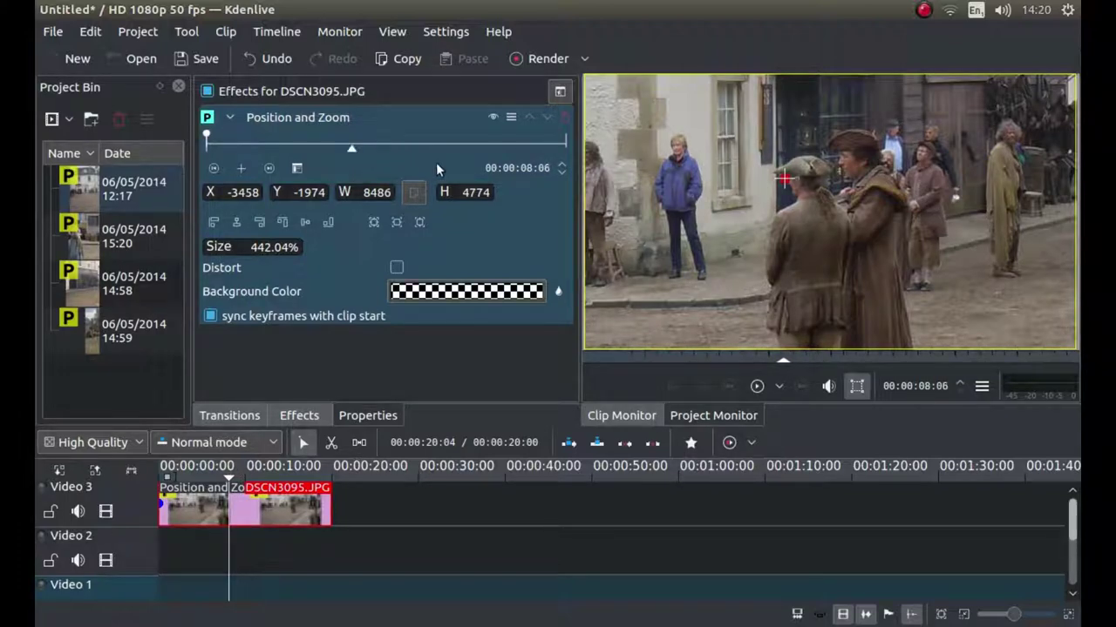
{"action": "left_click", "coordinate": [562, 170]}
{"action": "left_click", "coordinate": [562, 170]}
{"action": "left_click", "coordinate": [562, 170]}
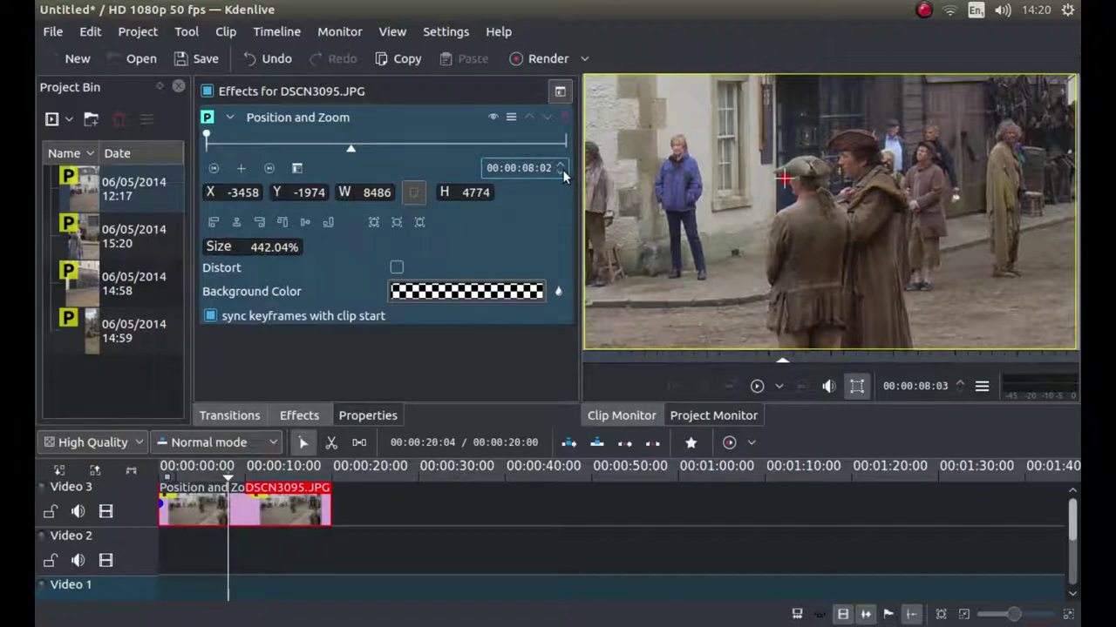
{"action": "left_click", "coordinate": [562, 170]}
{"action": "left_click", "coordinate": [559, 169]}
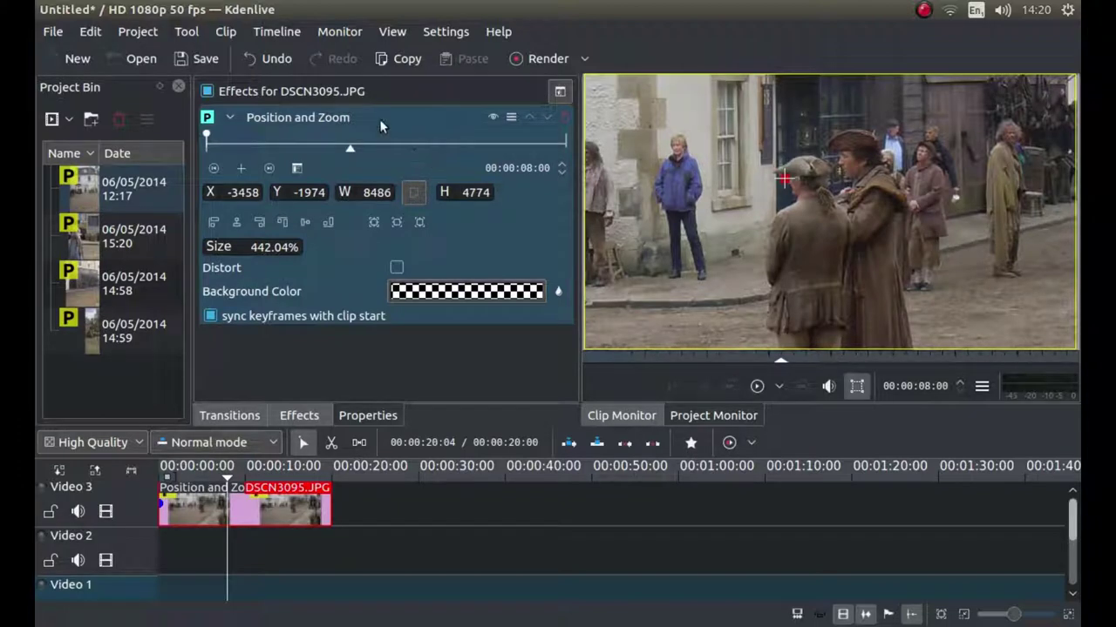
{"action": "left_click", "coordinate": [243, 167]}
- At the 8-second keyframe, reduce the image to about 148% and reposition it to X -504, Y -347 so the street scene fills the frame
{"action": "left_click_drag", "start_coordinate": [218, 249], "coordinate": [163, 258]}
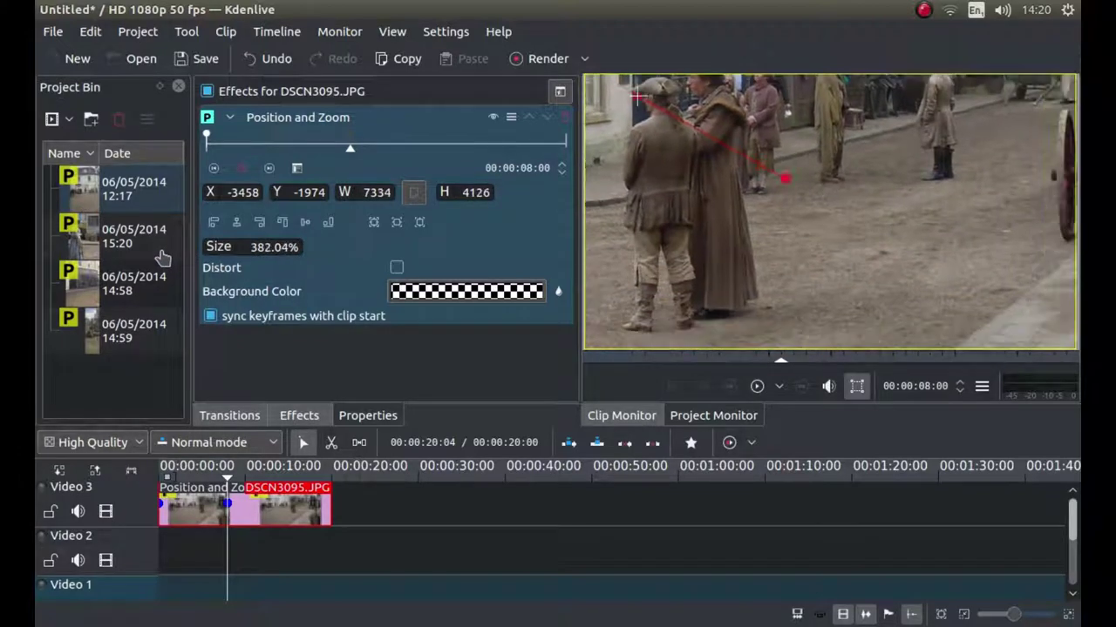
{"action": "left_click_drag", "start_coordinate": [640, 94], "coordinate": [804, 178]}
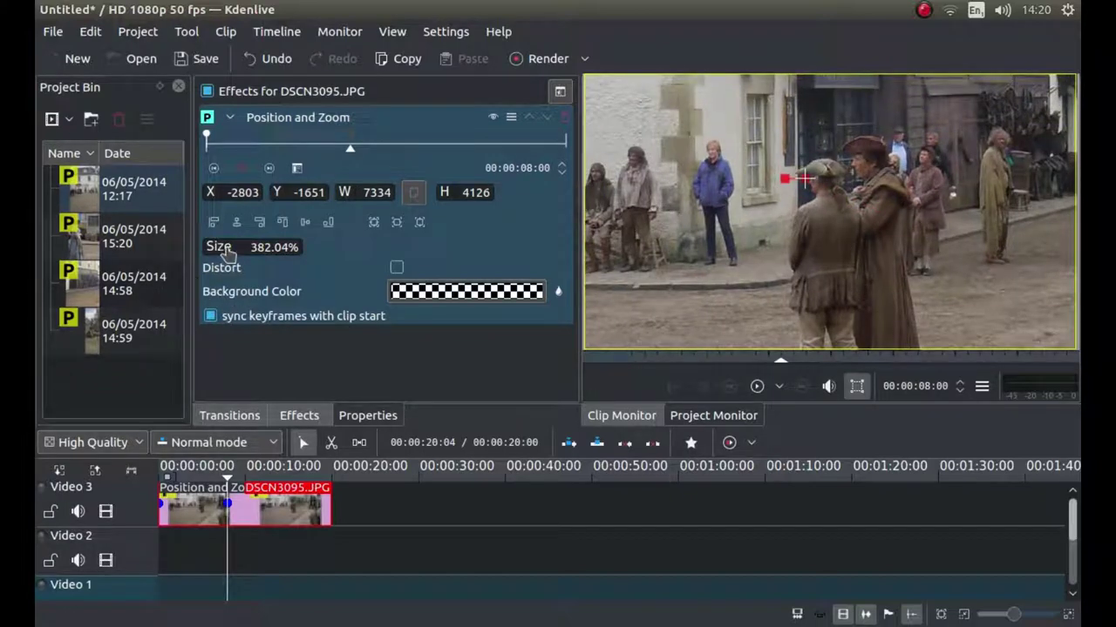
{"action": "mouse_move", "coordinate": [227, 252]}
{"action": "left_mouse_down"}
{"action": "mouse_move", "coordinate": [186, 249]}
{"action": "mouse_move", "coordinate": [221, 254]}
{"action": "left_mouse_up"}
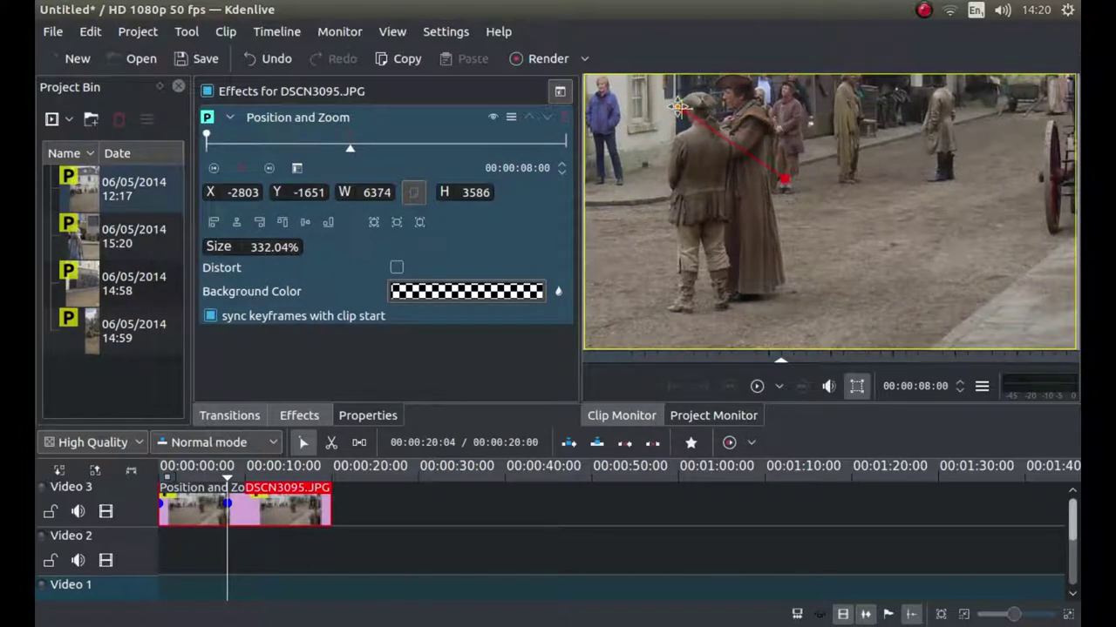
{"action": "left_click_drag", "start_coordinate": [697, 132], "coordinate": [890, 272]}
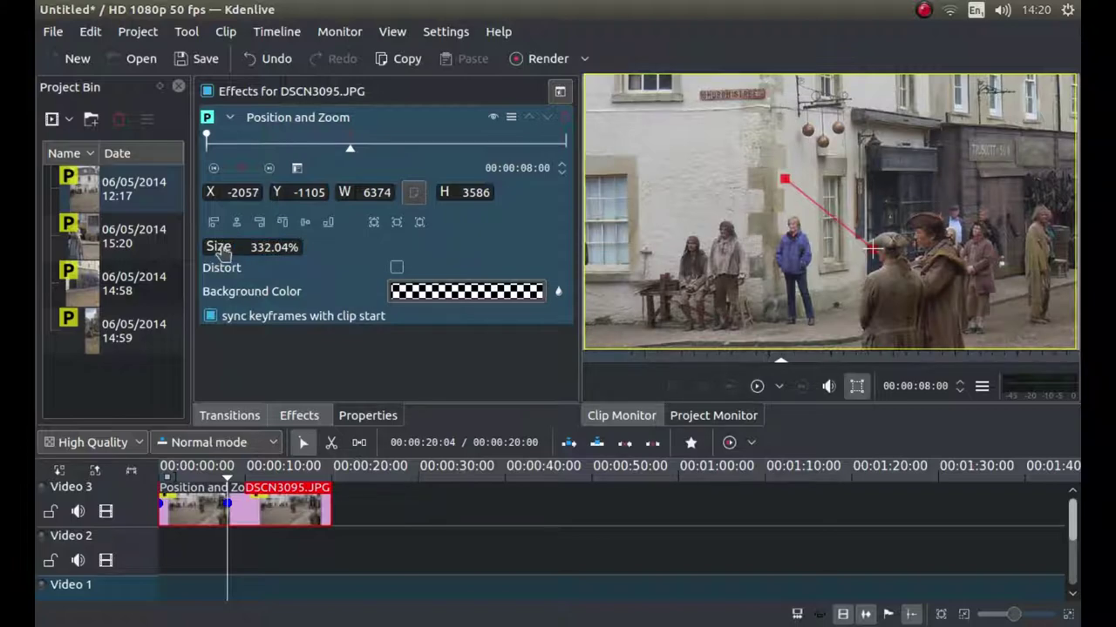
{"action": "left_click_drag", "start_coordinate": [217, 247], "coordinate": [159, 264]}
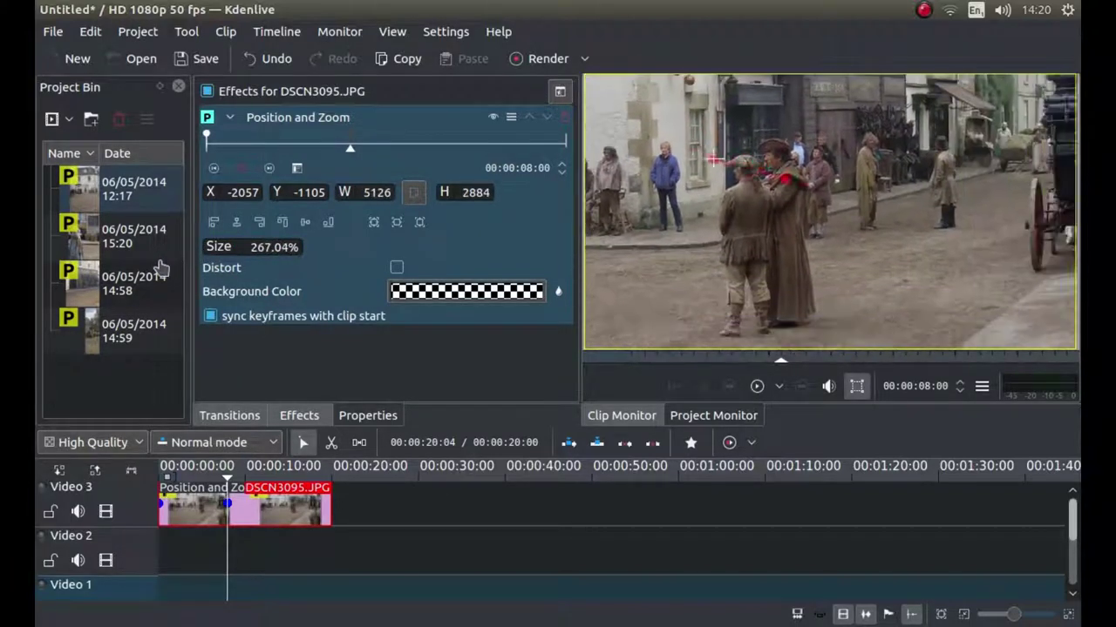
{"action": "left_click_drag", "start_coordinate": [716, 158], "coordinate": [842, 197]}
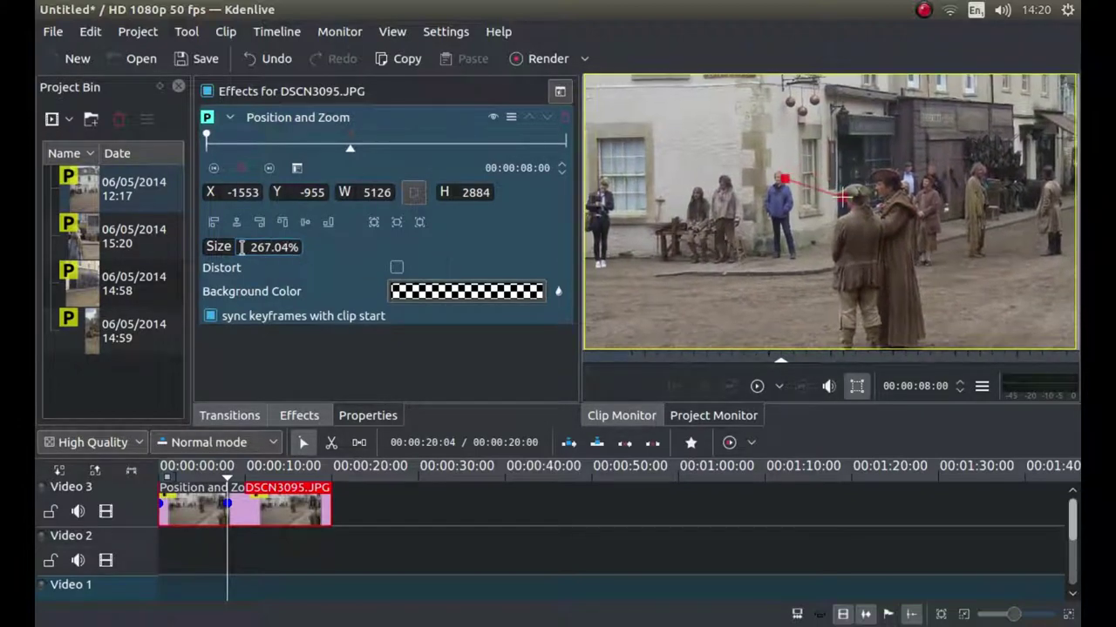
{"action": "left_click_drag", "start_coordinate": [223, 252], "coordinate": [165, 262]}
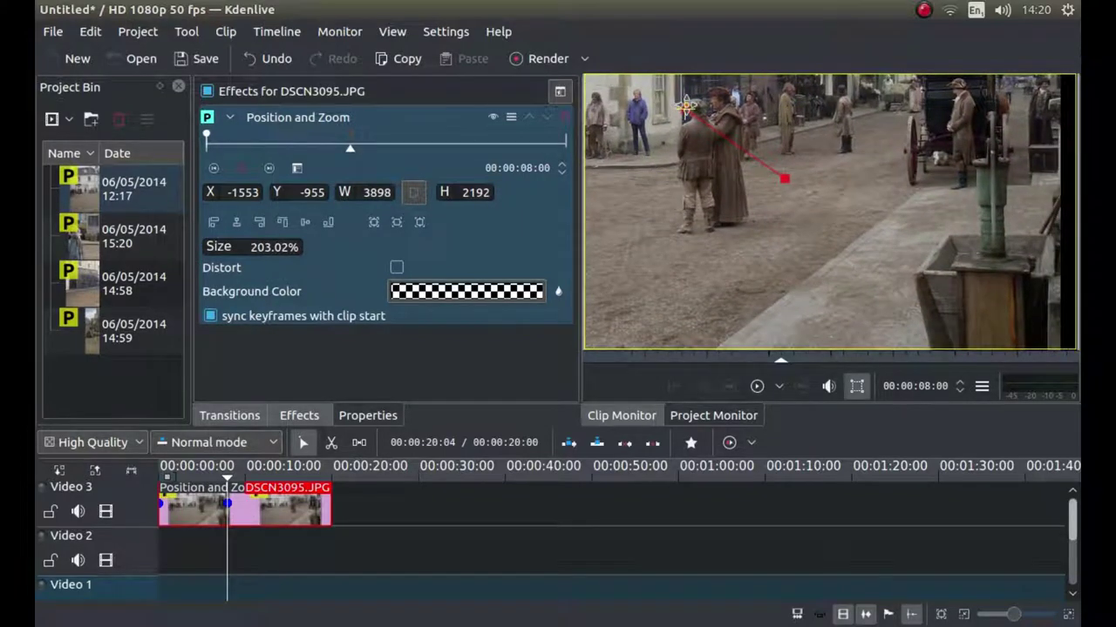
{"action": "left_click_drag", "start_coordinate": [692, 113], "coordinate": [814, 200]}
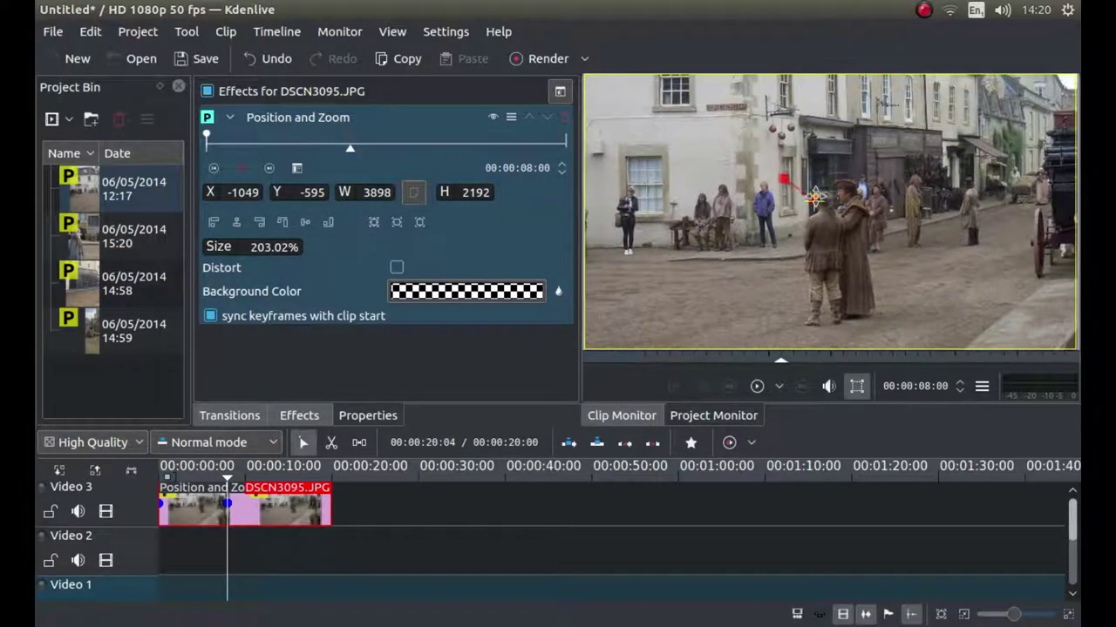
{"action": "left_click_drag", "start_coordinate": [208, 256], "coordinate": [157, 273]}
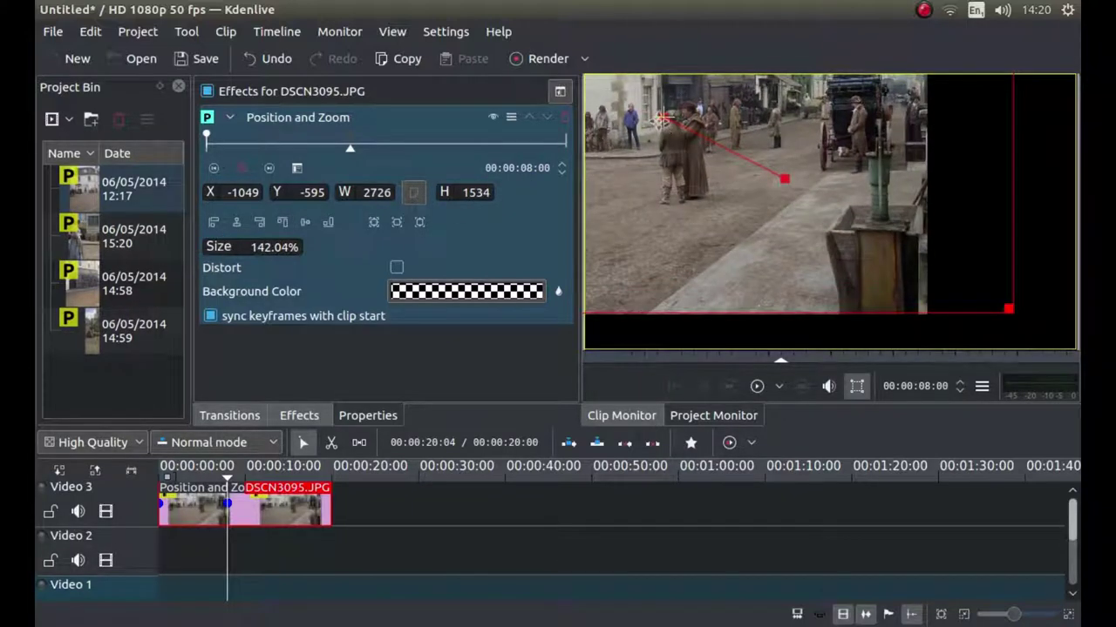
{"action": "left_click_drag", "start_coordinate": [661, 117], "coordinate": [799, 180]}
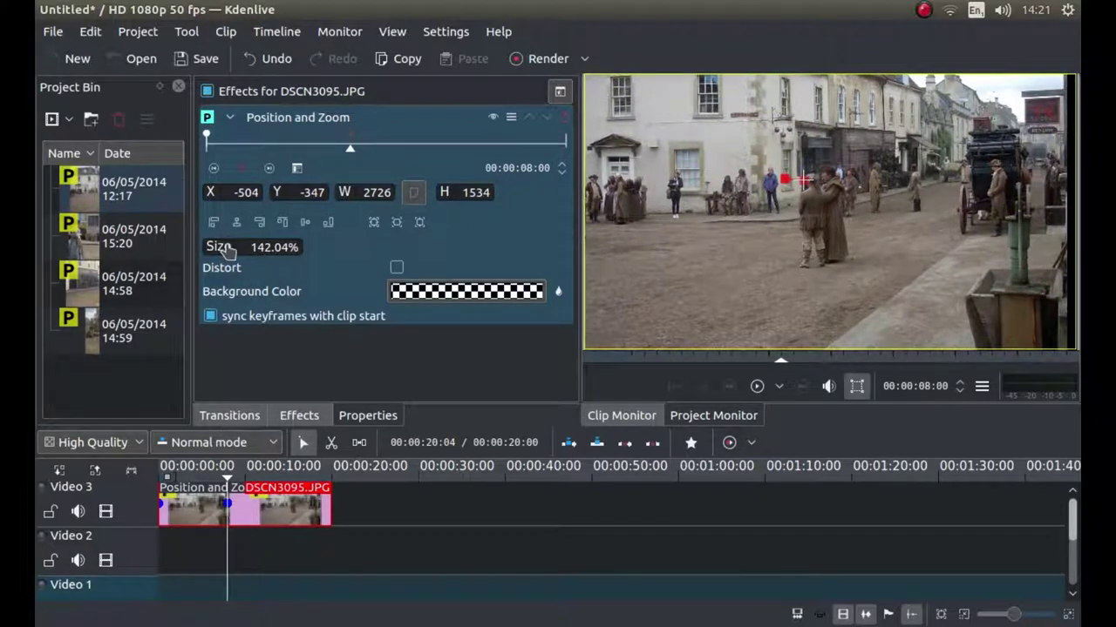
{"action": "left_click_drag", "start_coordinate": [230, 251], "coordinate": [244, 250]}
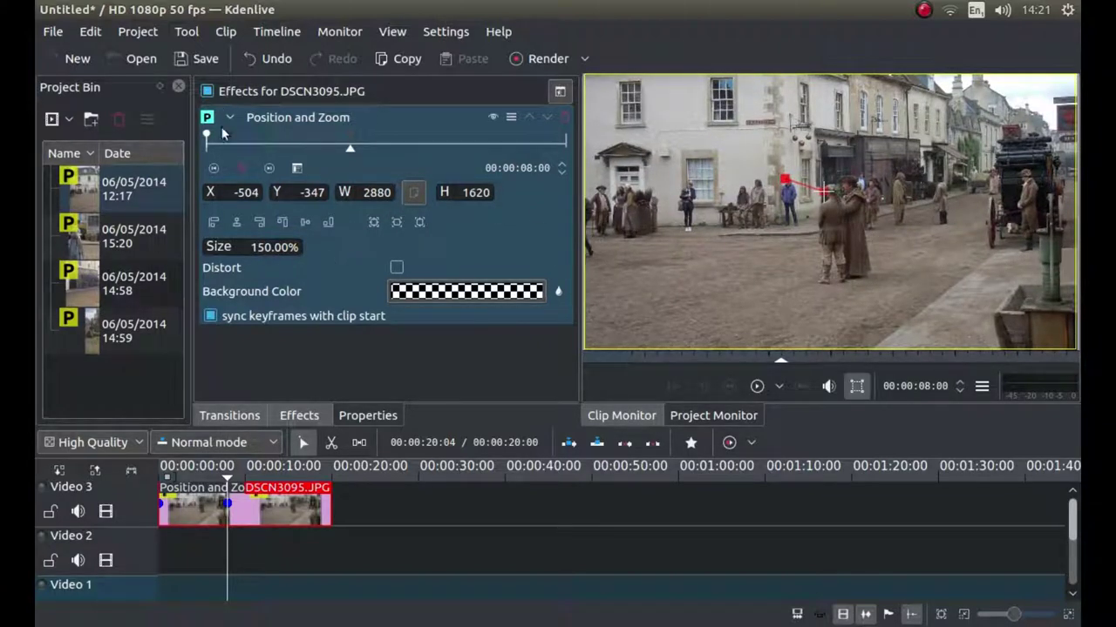
{"action": "left_click_drag", "start_coordinate": [219, 250], "coordinate": [220, 252]}
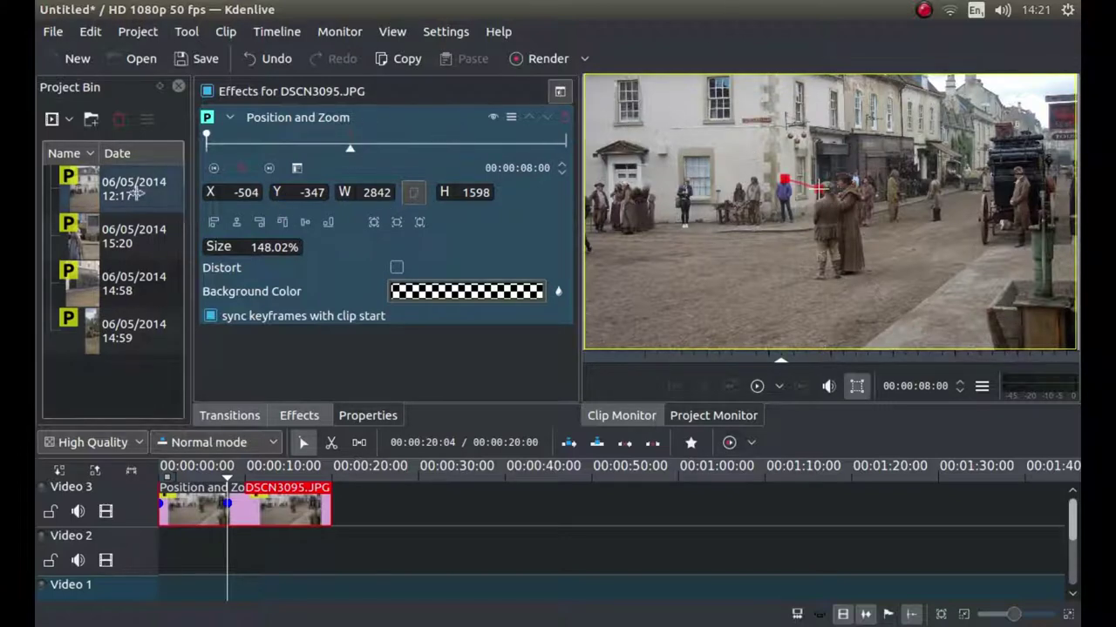
- Play the zoom-out animation from the first keyframe until past the 8-second keyframe
{"action": "left_click", "coordinate": [212, 168]}
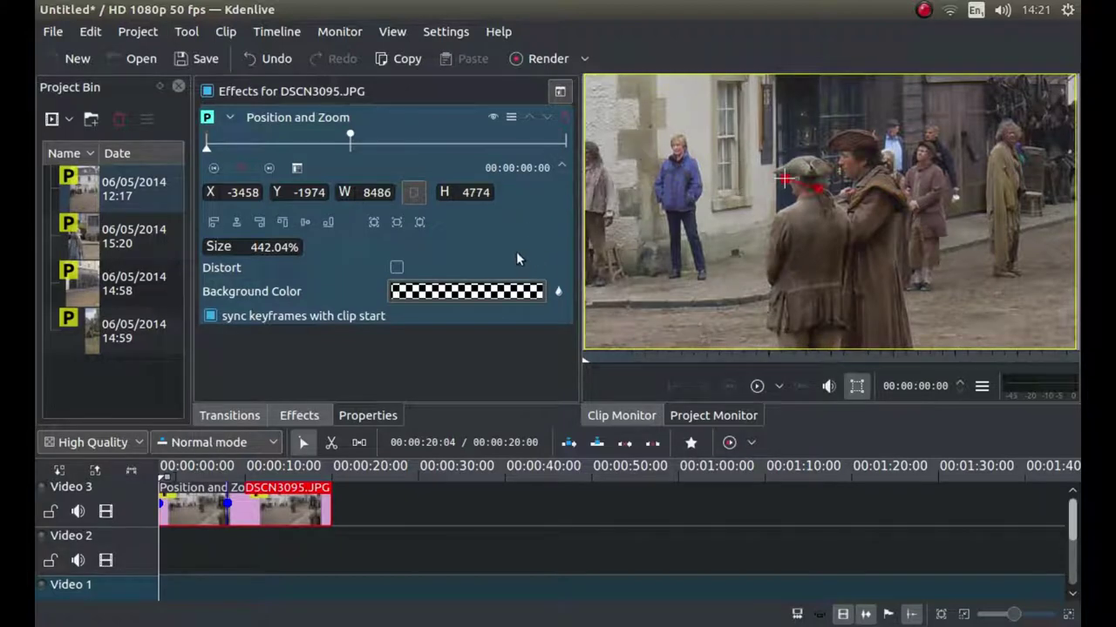
{"action": "key", "text": "space"}
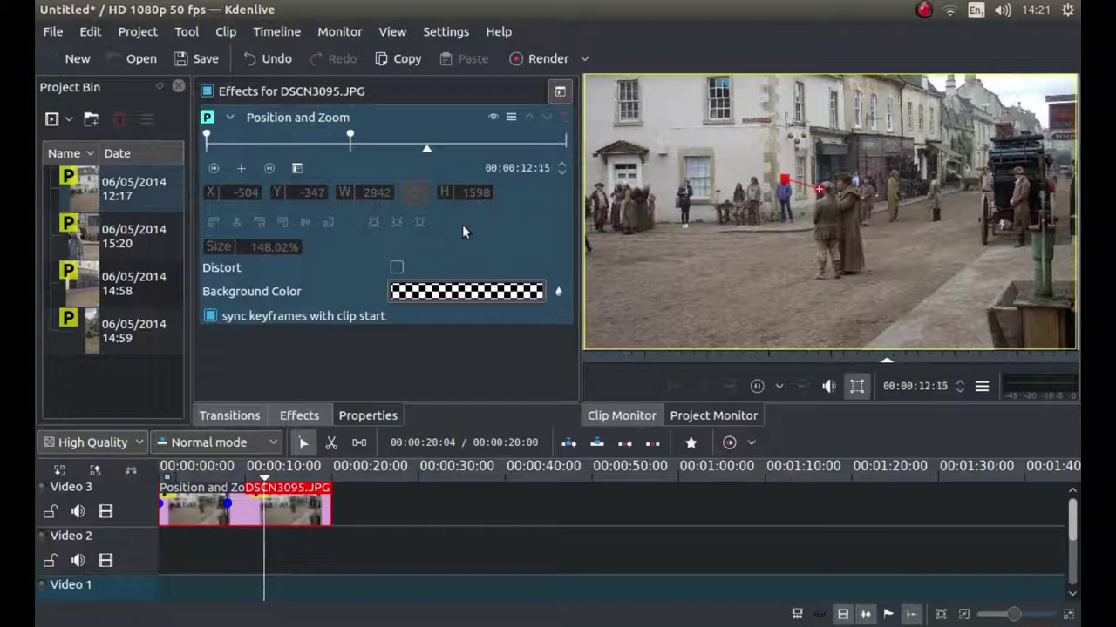
{"action": "key", "text": "space"}
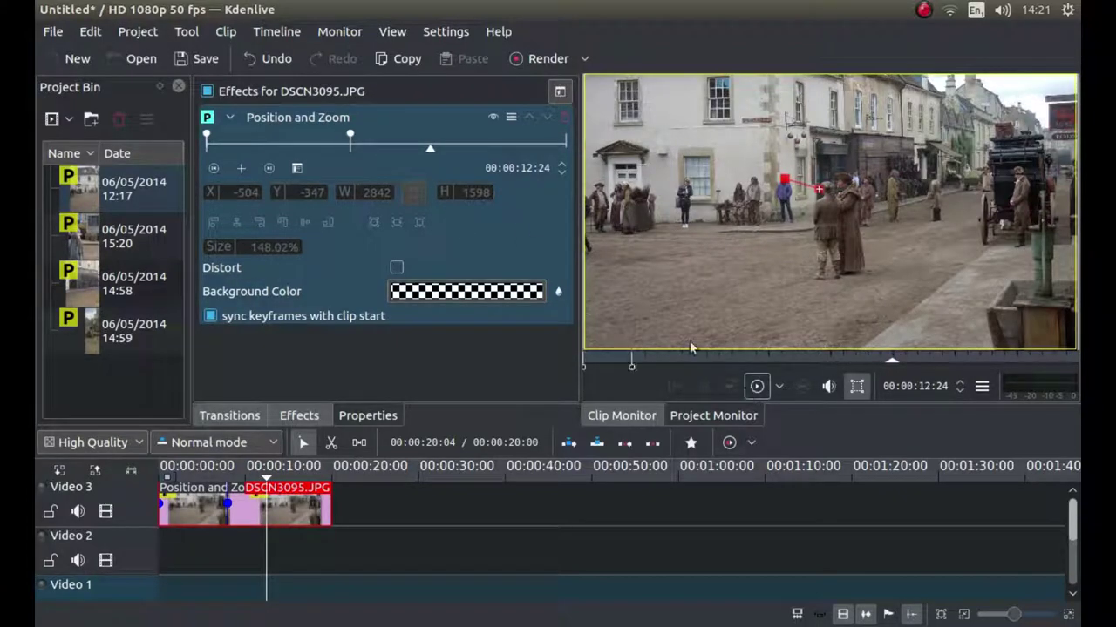
- Add another Position and Zoom keyframe at 00:00:12:00 with the same framing as the 8-second keyframe
{"action": "left_click", "coordinate": [213, 169]}
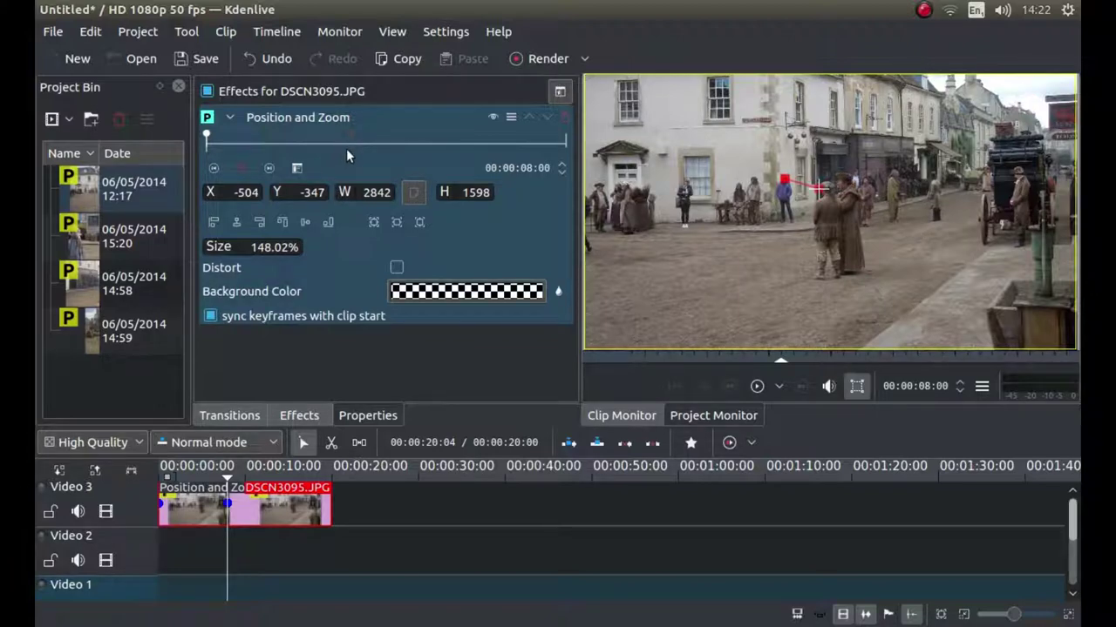
{"action": "left_click_drag", "start_coordinate": [352, 155], "coordinate": [433, 165]}
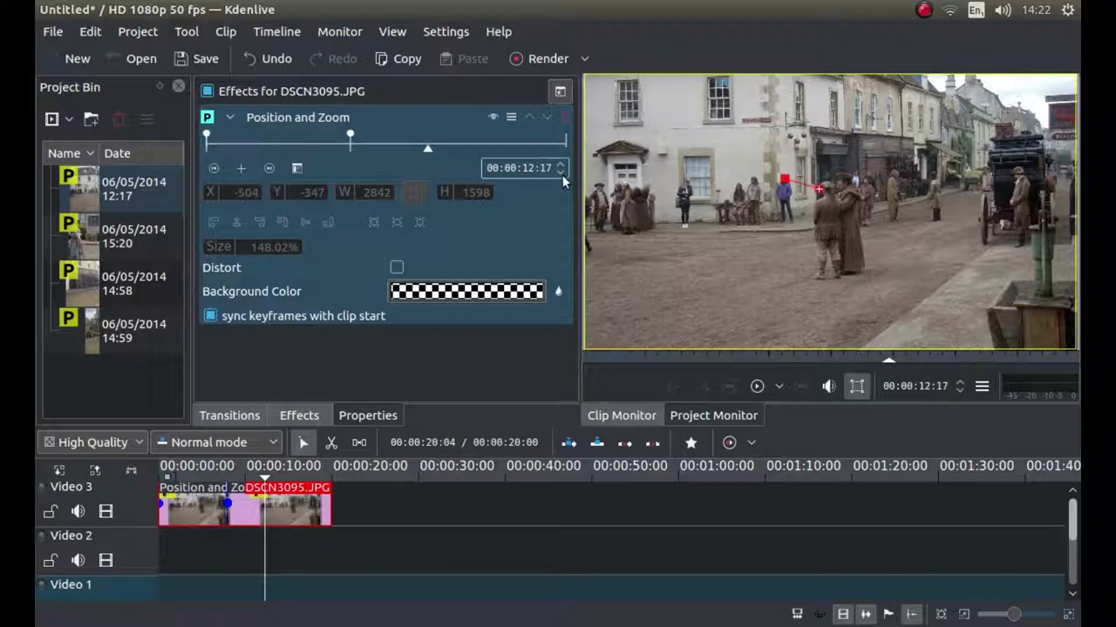
{"action": "scroll", "coordinate": [558, 173], "scroll_direction": "down", "scroll_amount": 5}
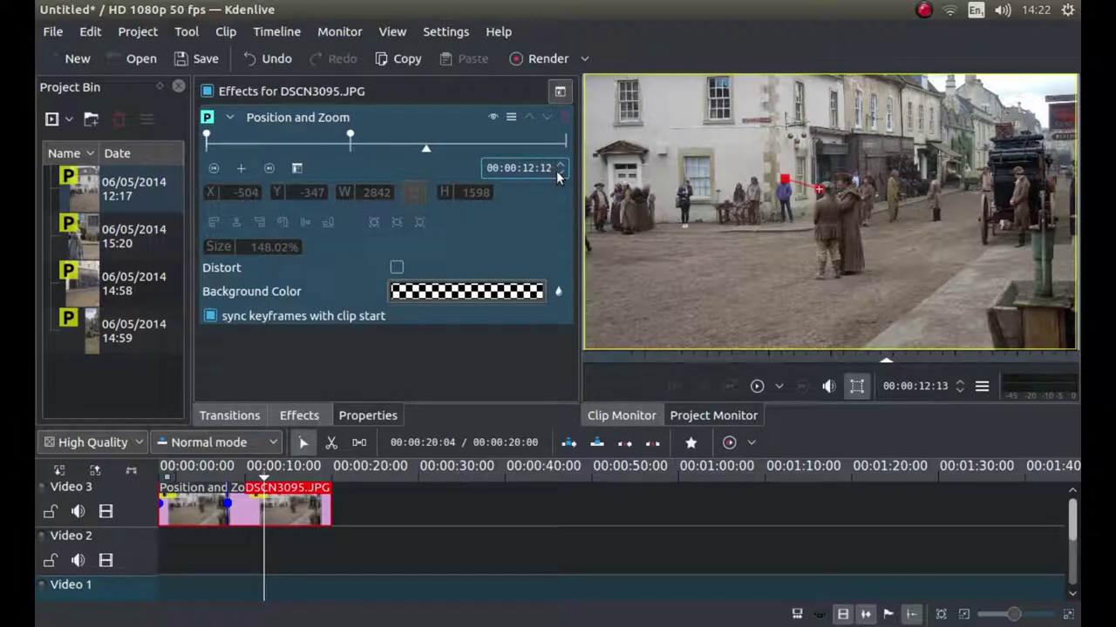
{"action": "scroll", "coordinate": [559, 174], "scroll_direction": "down", "scroll_amount": 4}
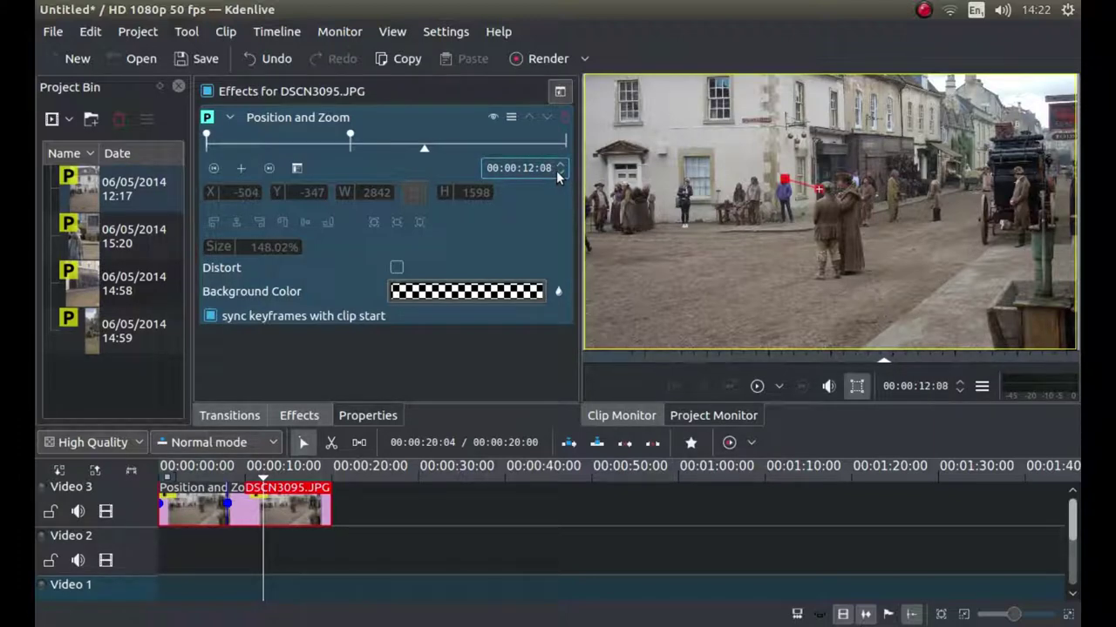
{"action": "scroll", "coordinate": [559, 175], "scroll_direction": "down", "scroll_amount": 2}
{"action": "scroll", "coordinate": [558, 175], "scroll_direction": "down", "scroll_amount": 1}
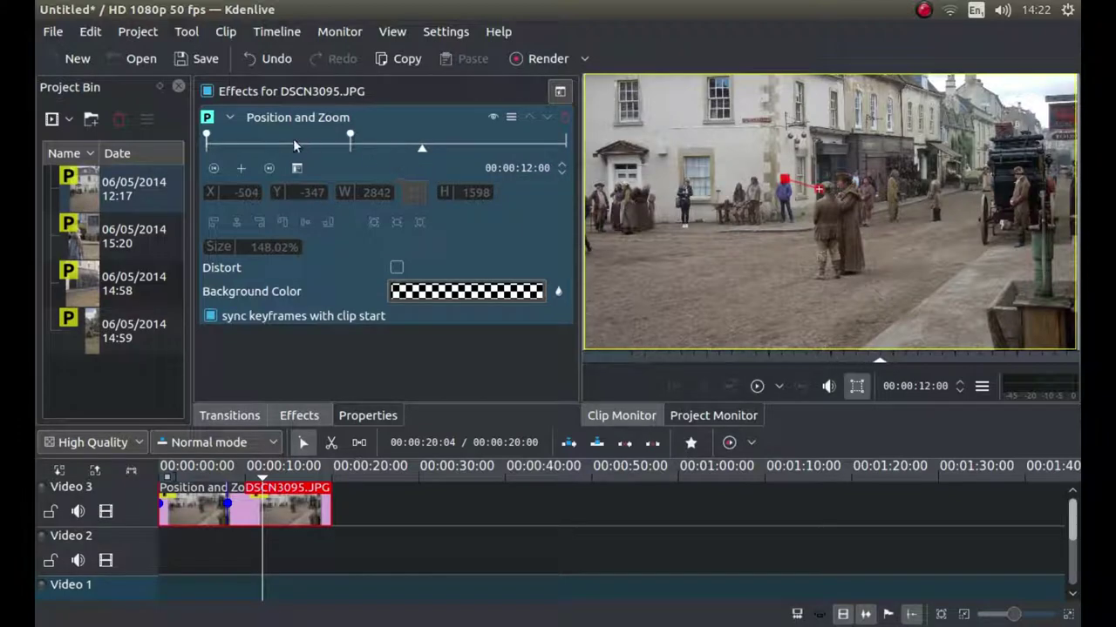
{"action": "left_click", "coordinate": [243, 167]}
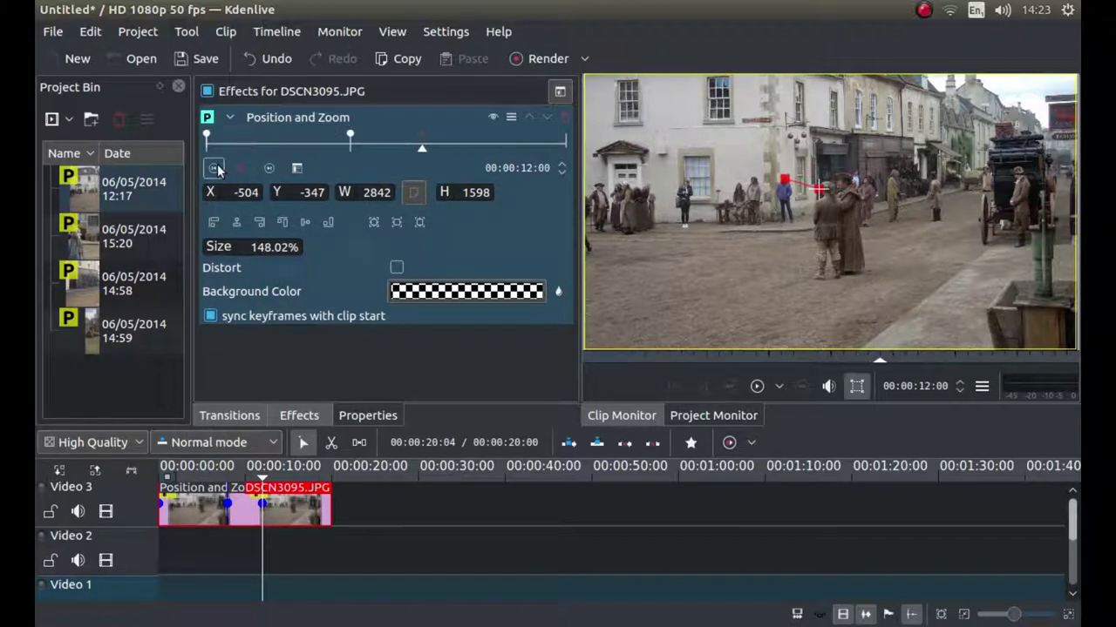
- Delete the 8-second keyframe and play the lengthened zoom-out from the first keyframe
{"action": "left_click", "coordinate": [217, 169]}
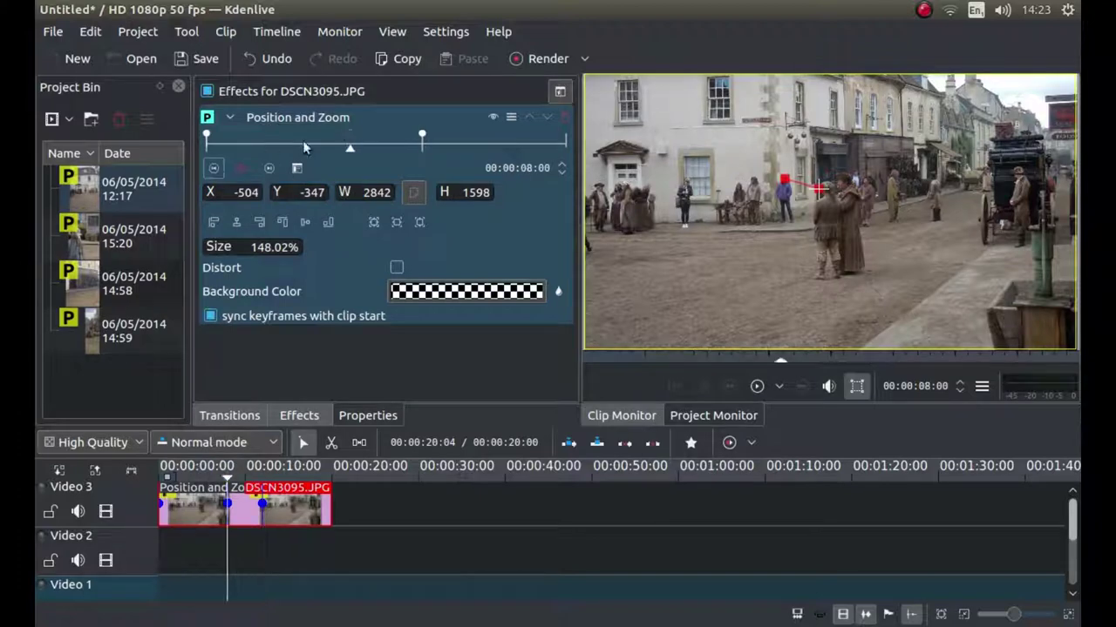
{"action": "left_click", "coordinate": [241, 167]}
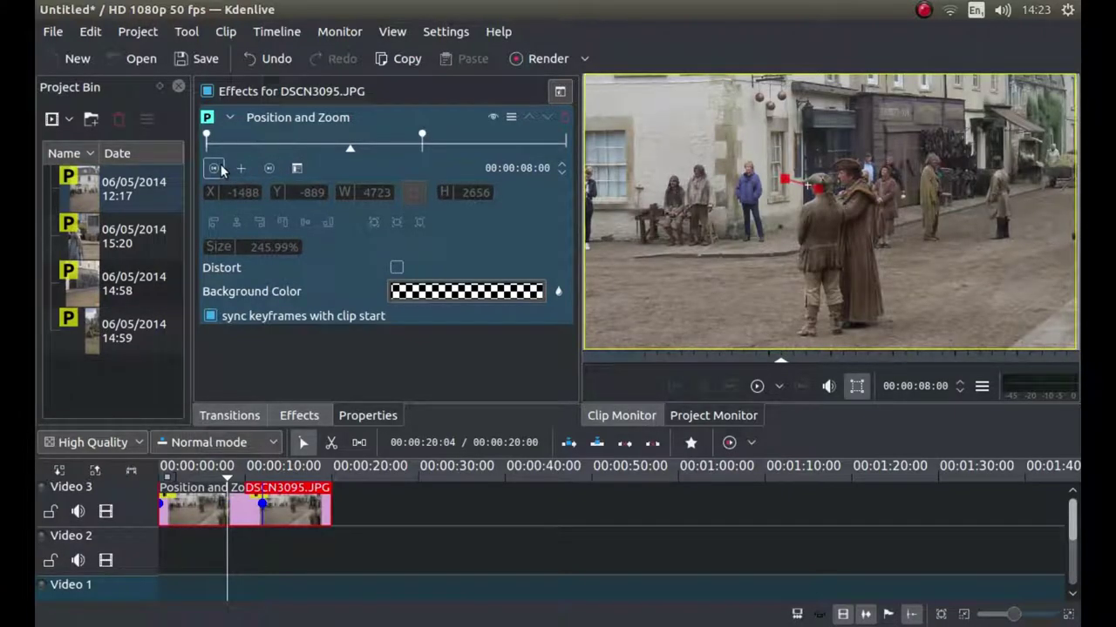
{"action": "left_click", "coordinate": [214, 168]}
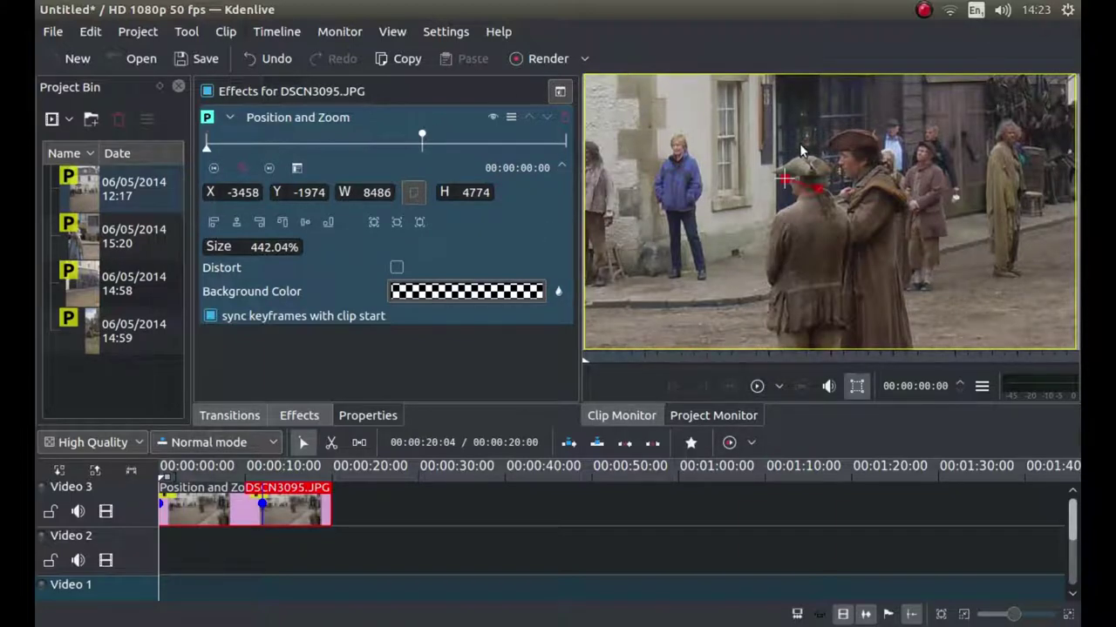
{"action": "key", "text": "space"}
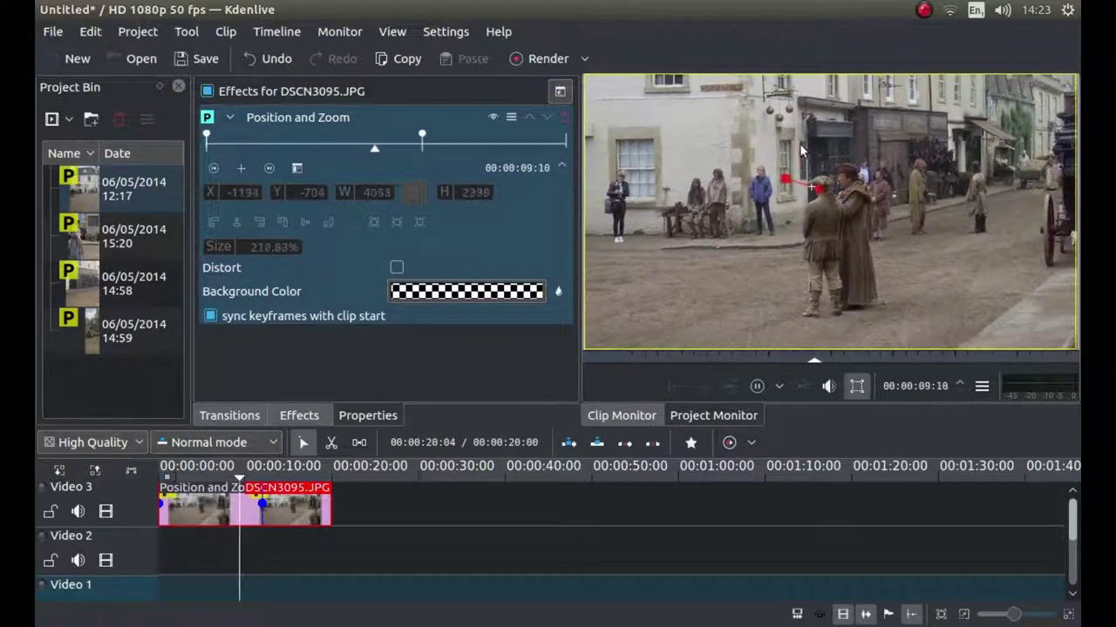
- Stop playback, trim the end of the DSCN3095.JPG clip to its 12-second keyframe, and play it from the first keyframe
{"action": "left_click", "coordinate": [799, 143]}
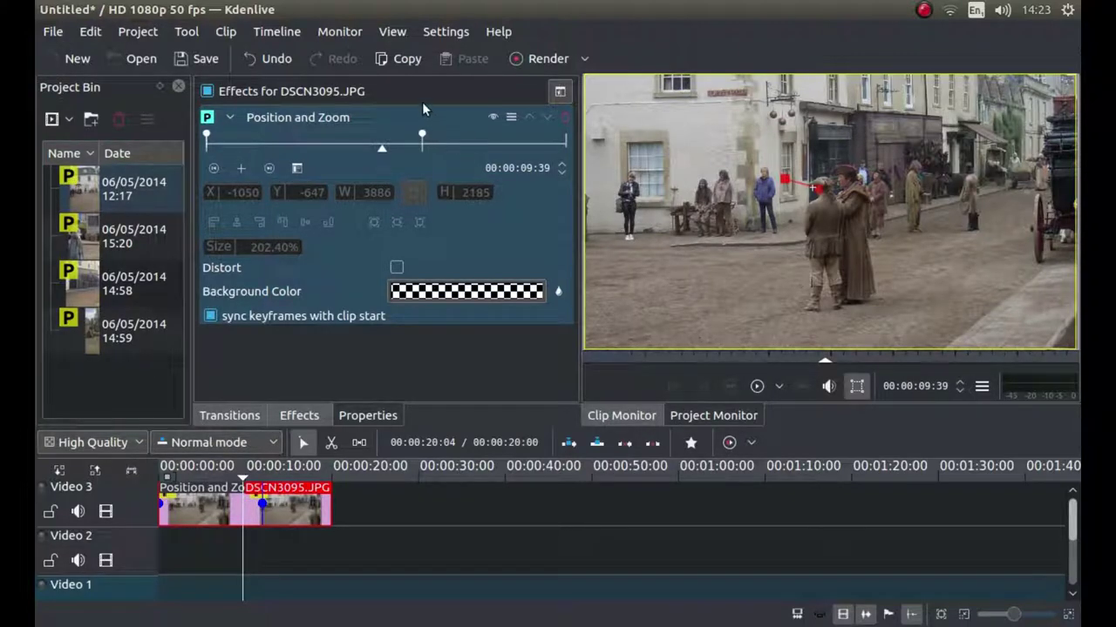
{"action": "left_click", "coordinate": [268, 168]}
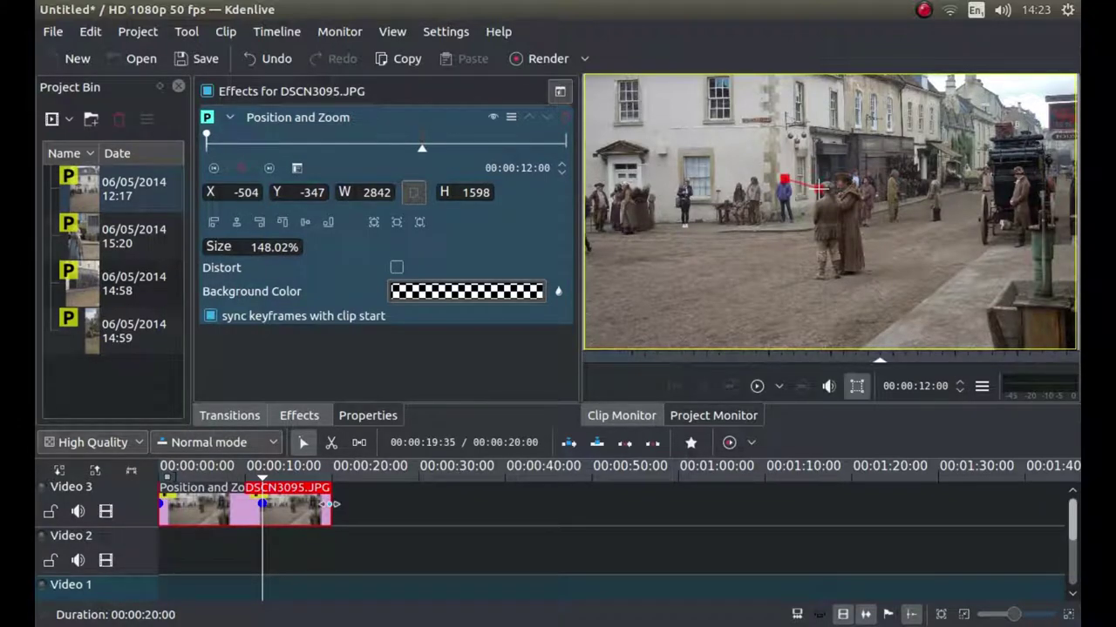
{"action": "left_click_drag", "start_coordinate": [329, 504], "coordinate": [263, 511]}
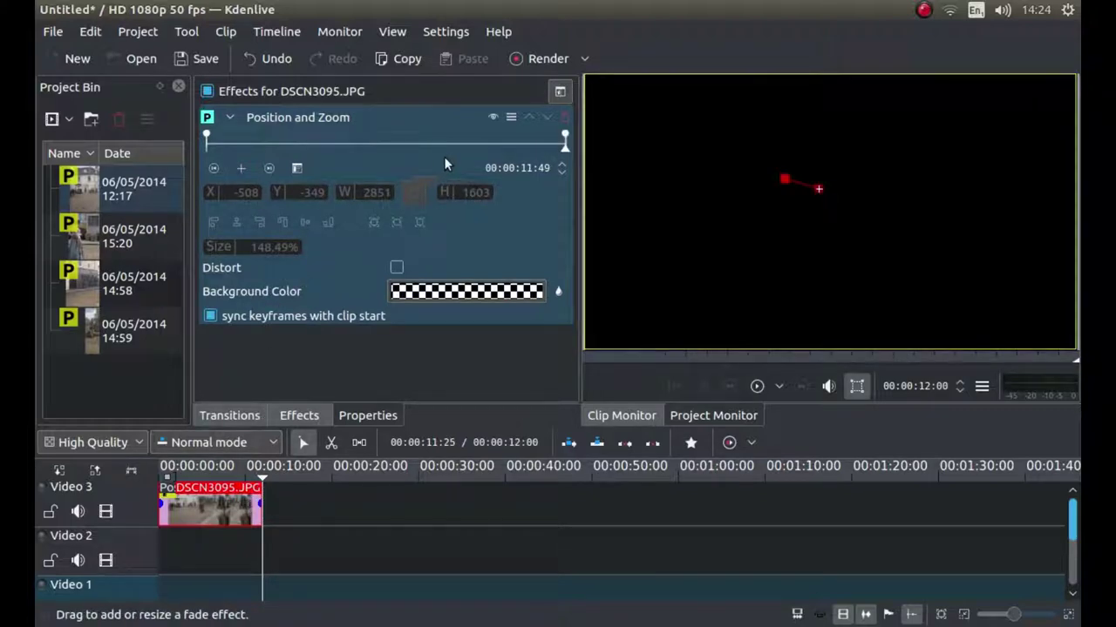
{"action": "left_click", "coordinate": [213, 167]}
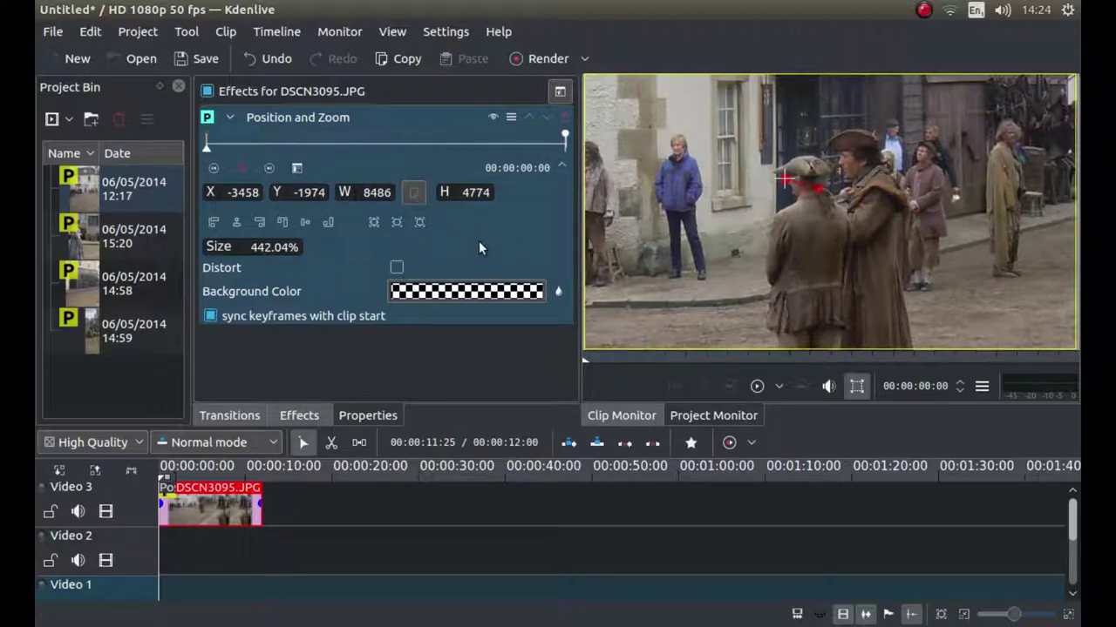
{"action": "key", "text": "space"}
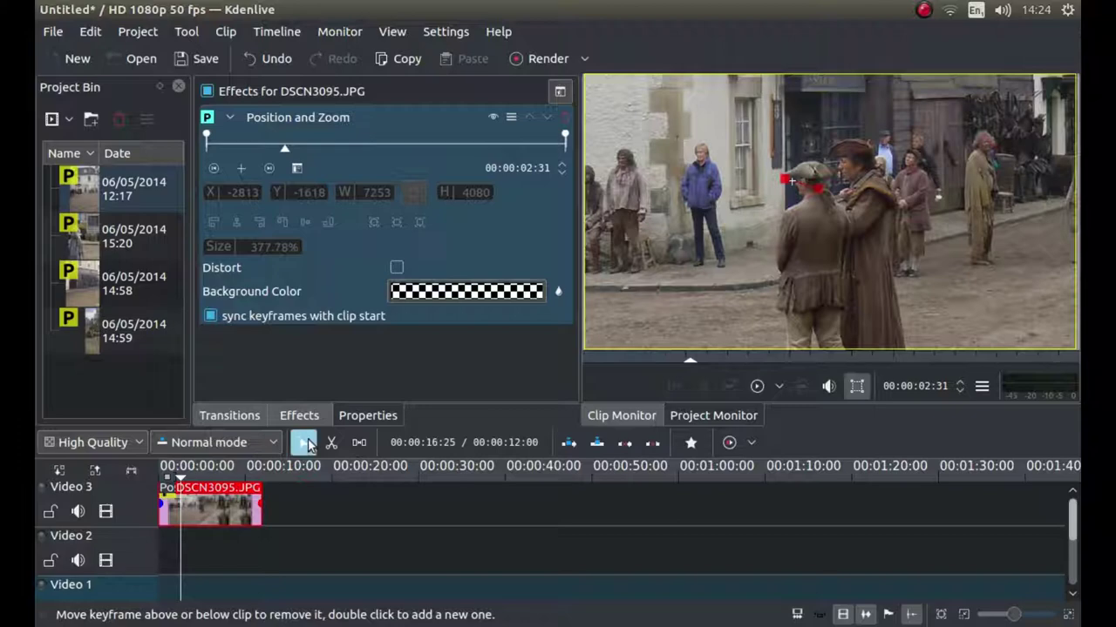
- Add a Dissolve transition at the end of the DSCN3095.JPG clip and accept its position 00:00:11:00 and duration 00:00:01:00
{"action": "right_click", "coordinate": [210, 501]}
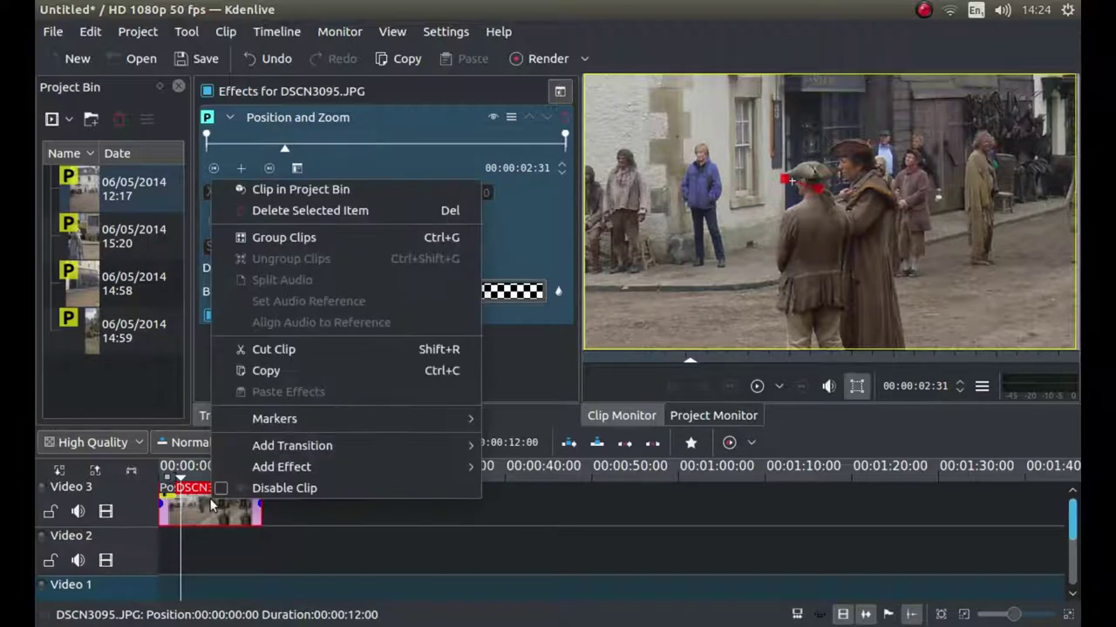
{"action": "mouse_move", "coordinate": [239, 451]}
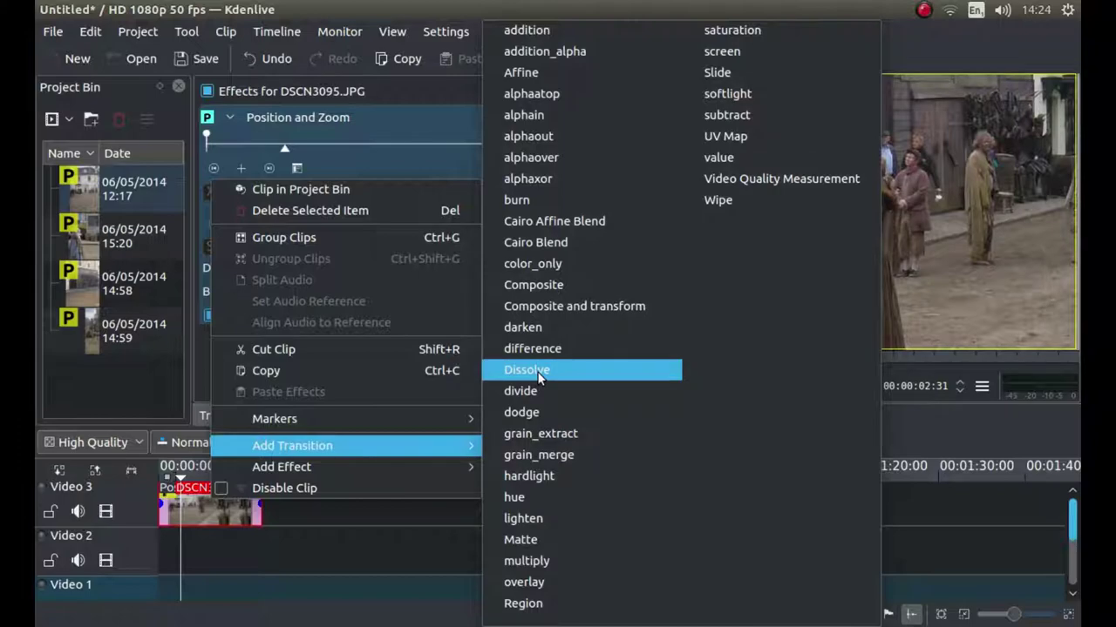
{"action": "left_click", "coordinate": [539, 371]}
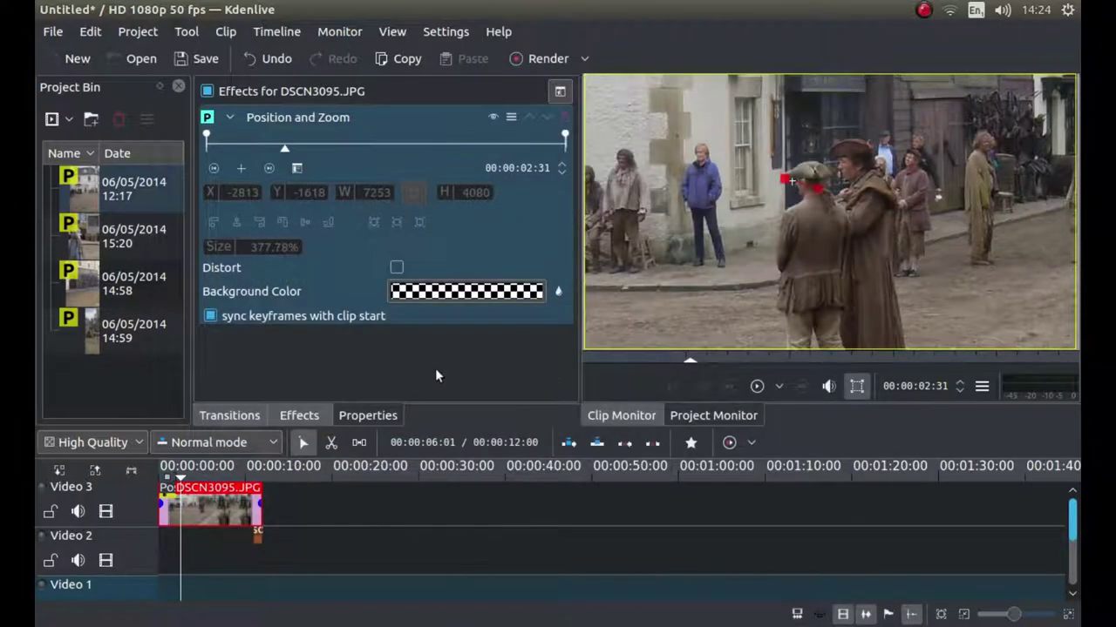
{"action": "left_click", "coordinate": [255, 530]}
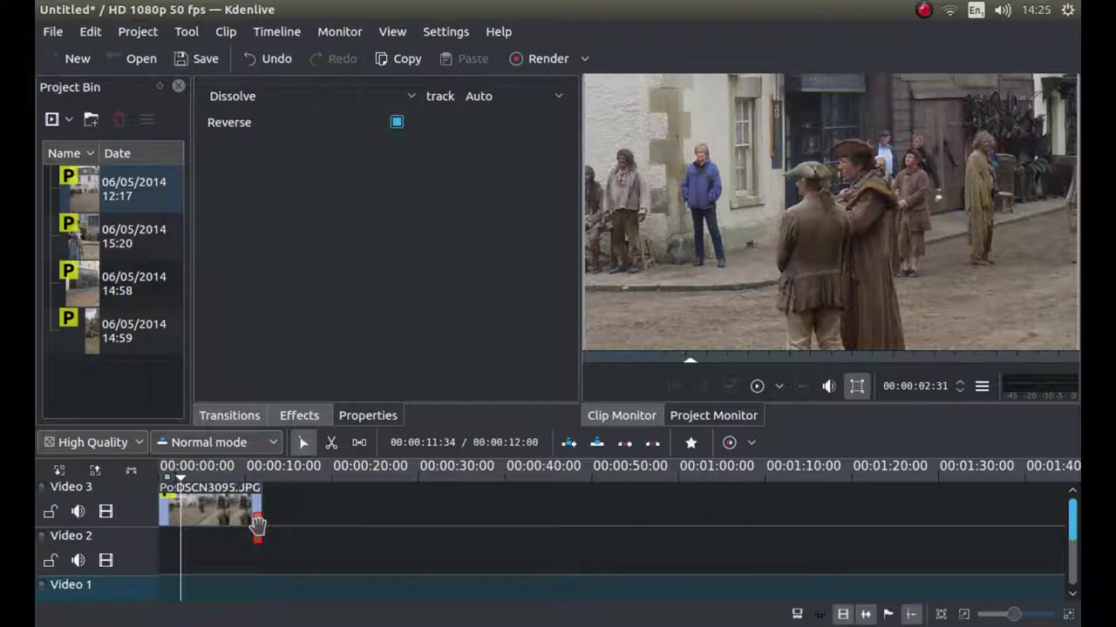
{"action": "double_click", "coordinate": [257, 524]}
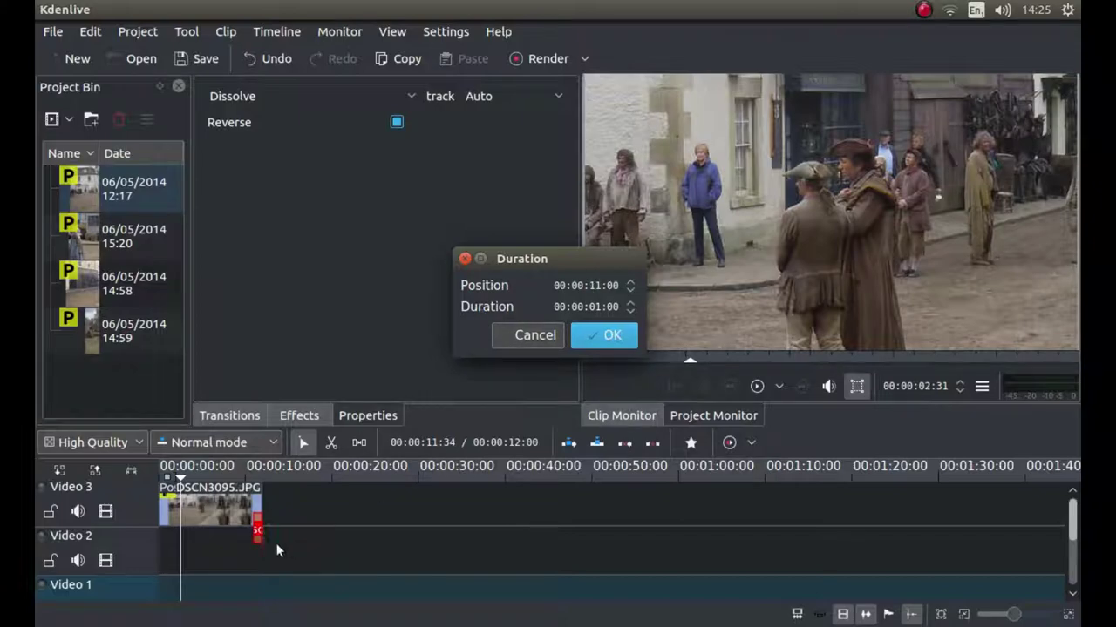
{"action": "left_click", "coordinate": [607, 338]}
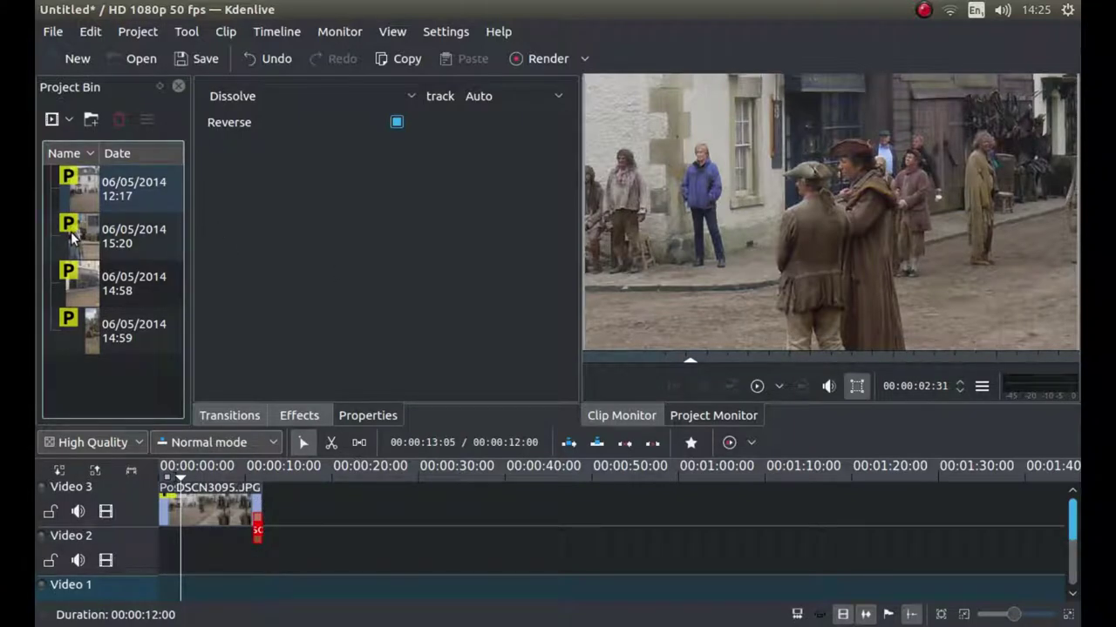
- Place DSCN3115 ADITIONAL.jpg on Video 2 starting where the dissolve begins, and play through the transition
{"action": "left_click_drag", "start_coordinate": [72, 237], "coordinate": [341, 562]}
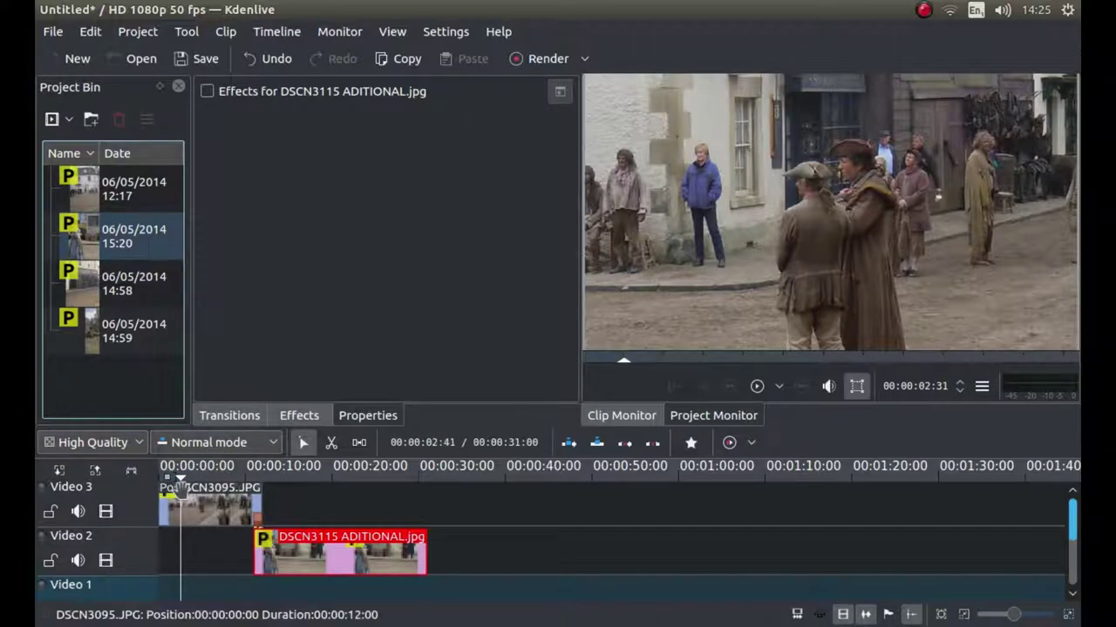
{"action": "left_click_drag", "start_coordinate": [179, 479], "coordinate": [250, 481]}
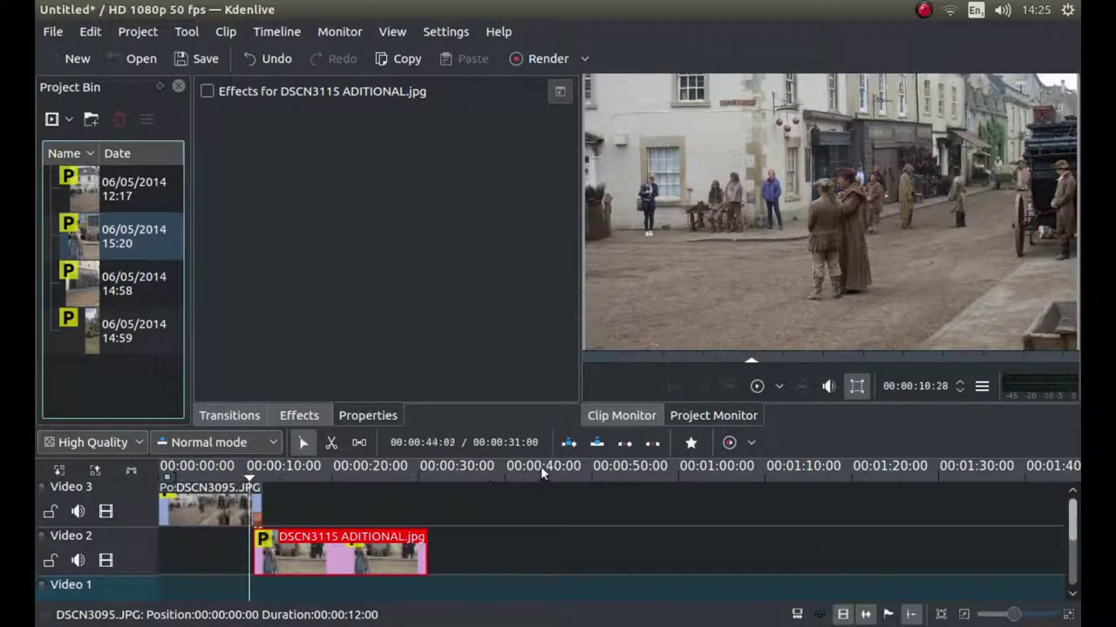
{"action": "left_click", "coordinate": [757, 387]}
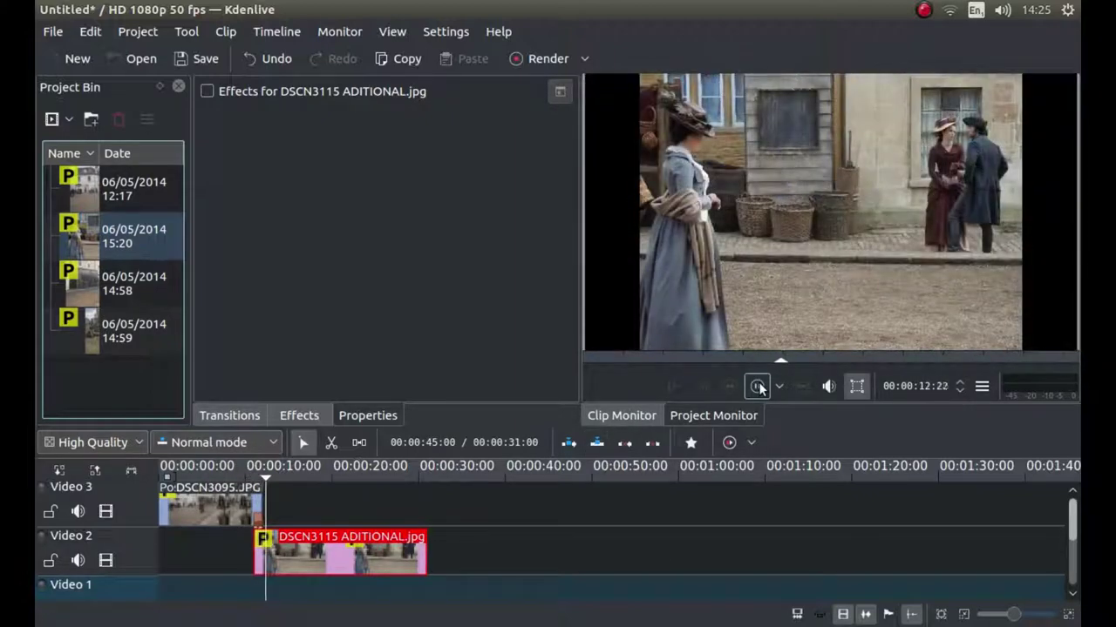
{"action": "left_click", "coordinate": [758, 387]}
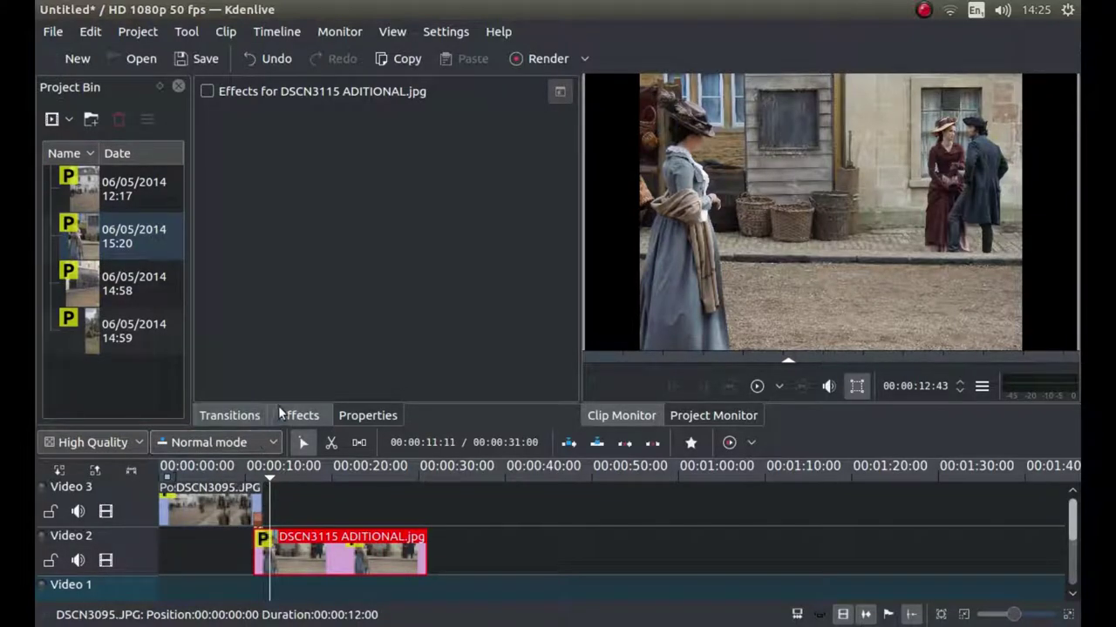
- Apply the Position and Zoom effect to the DSCN3115 ADITIONAL.jpg clip and go to its first keyframe
{"action": "left_click", "coordinate": [302, 419]}
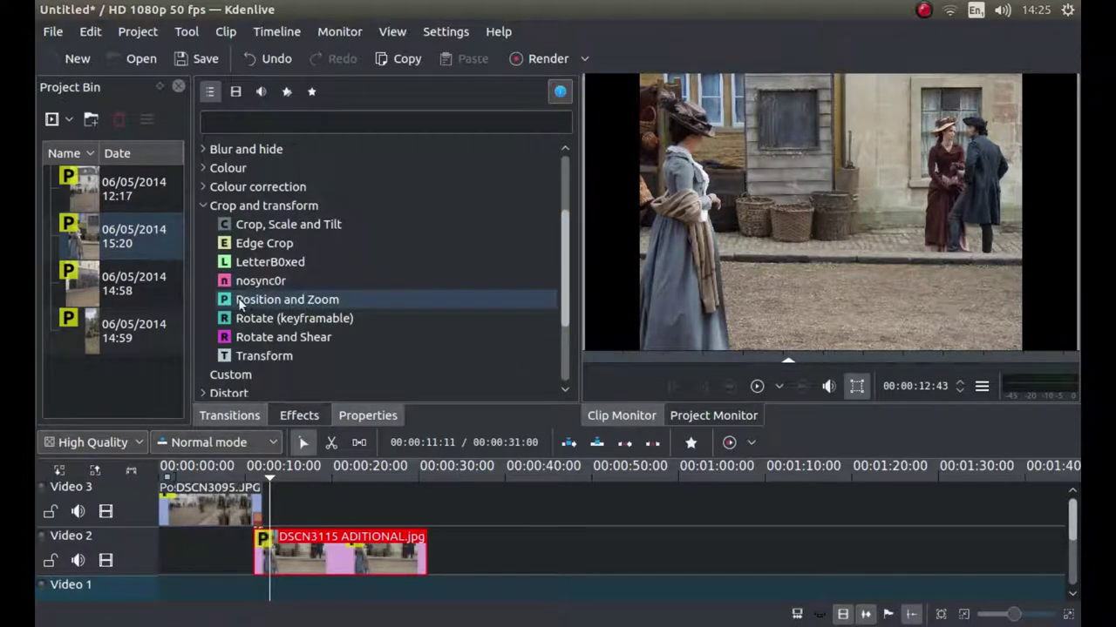
{"action": "left_click_drag", "start_coordinate": [257, 302], "coordinate": [276, 550]}
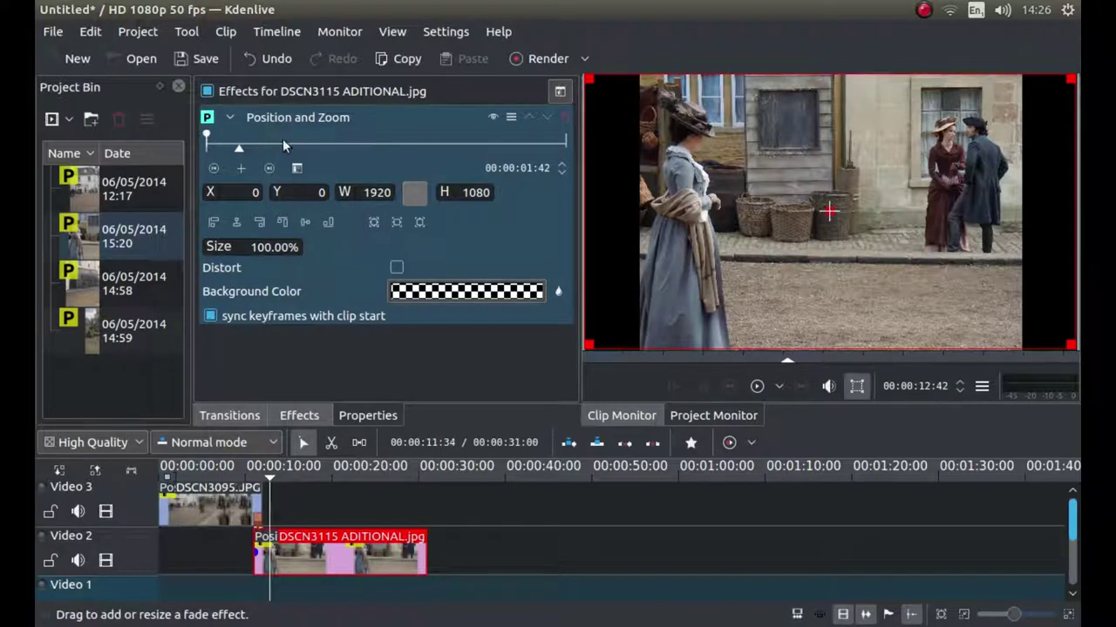
{"action": "left_click", "coordinate": [214, 168]}
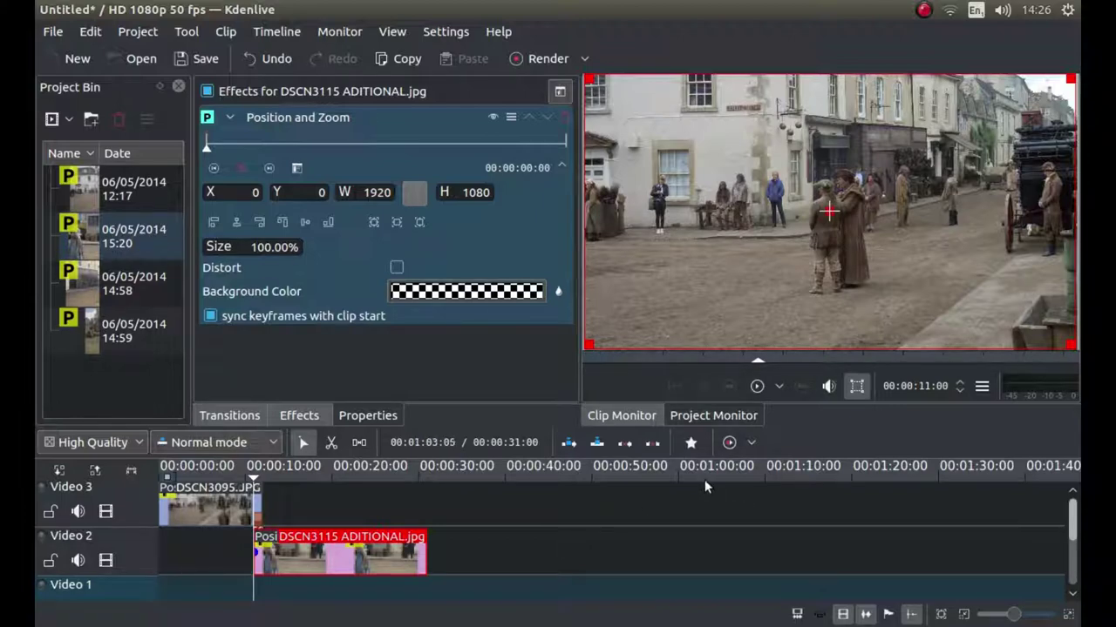
- Hide the Video 3 track, then enlarge the first keyframe's image to about 189% and reposition it to X -453, Y -6
{"action": "left_click", "coordinate": [106, 512]}
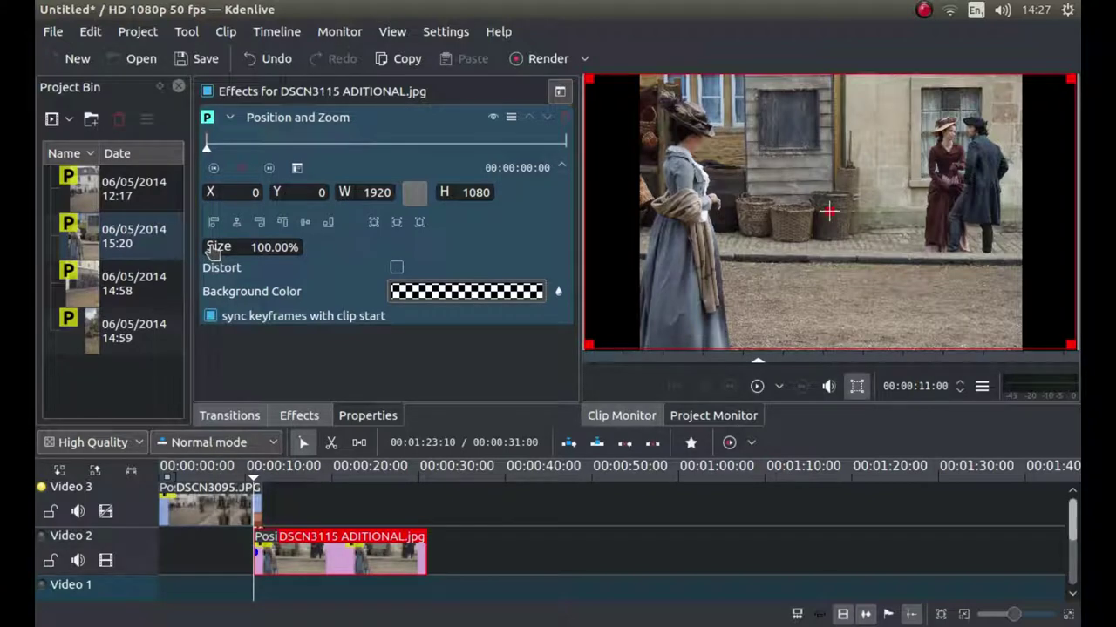
{"action": "left_click_drag", "start_coordinate": [217, 247], "coordinate": [299, 253]}
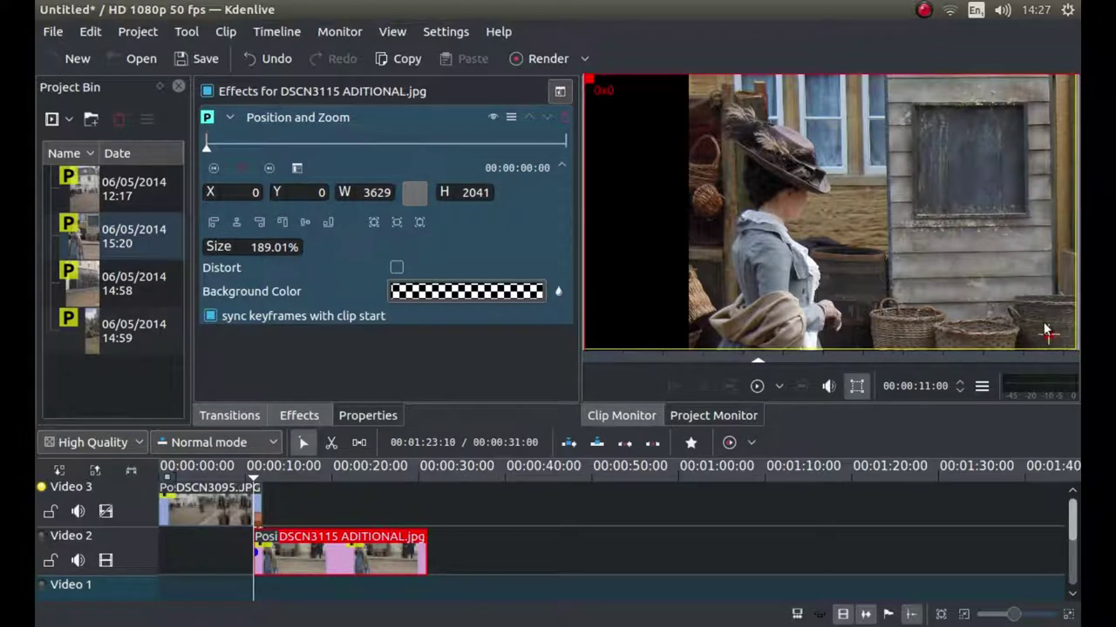
{"action": "left_click_drag", "start_coordinate": [1049, 333], "coordinate": [933, 330]}
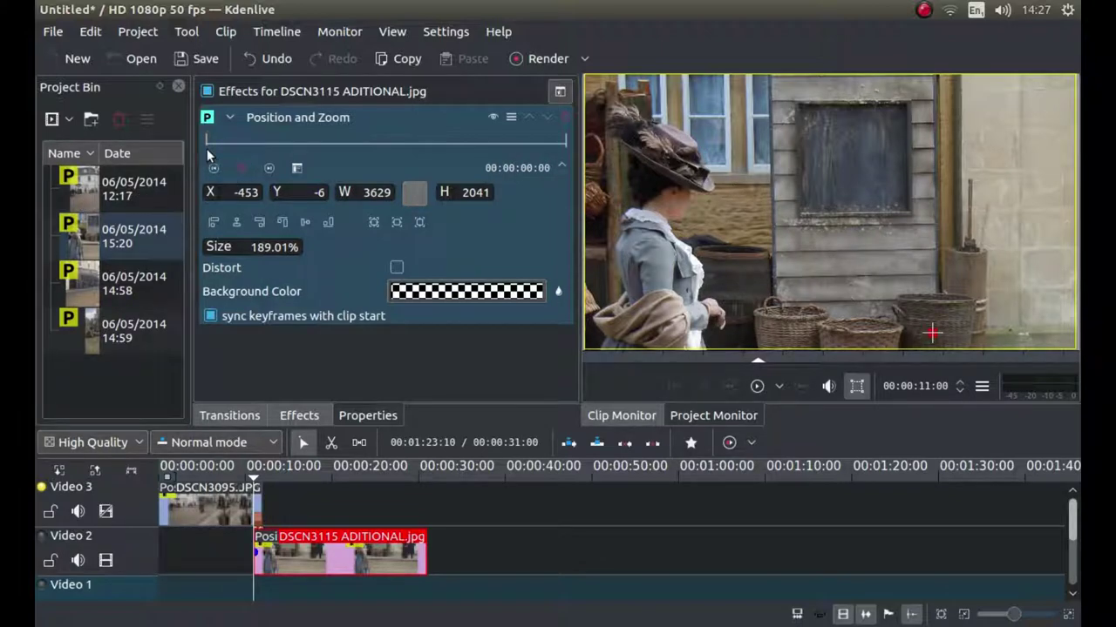
{"action": "left_click_drag", "start_coordinate": [207, 149], "coordinate": [436, 157]}
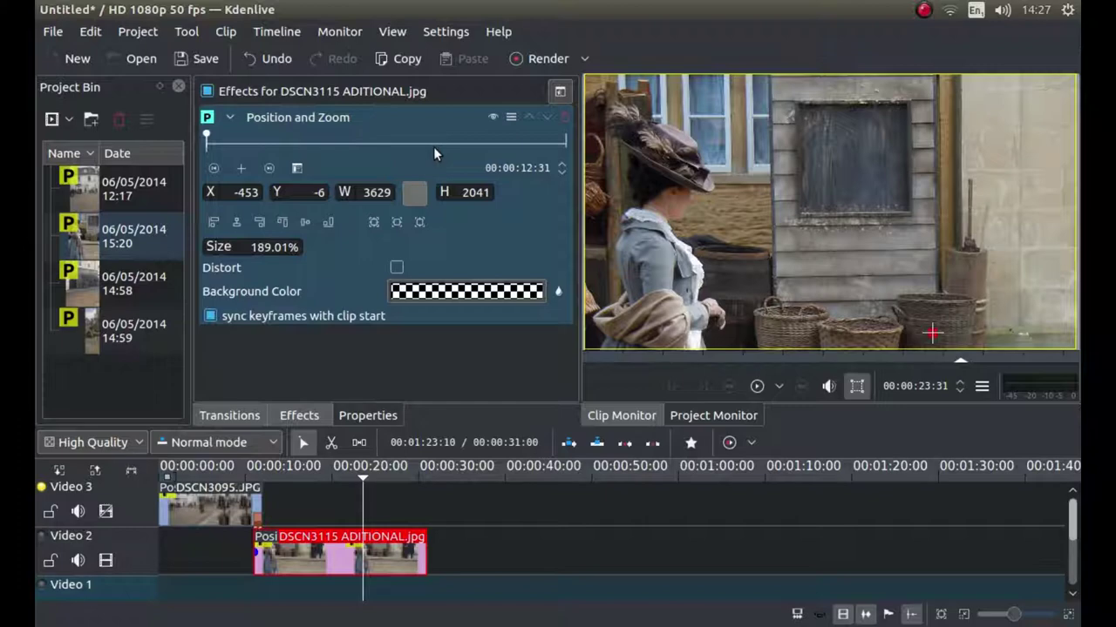
{"action": "left_click_drag", "start_coordinate": [434, 153], "coordinate": [425, 154]}
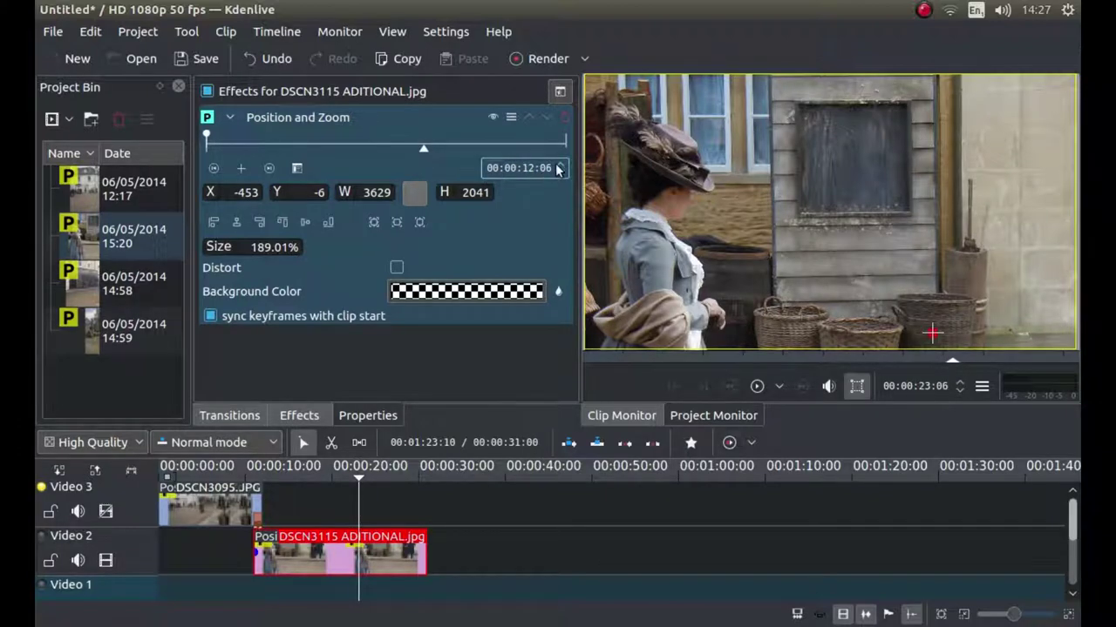
{"action": "scroll", "coordinate": [557, 174], "scroll_direction": "down", "scroll_amount": 5}
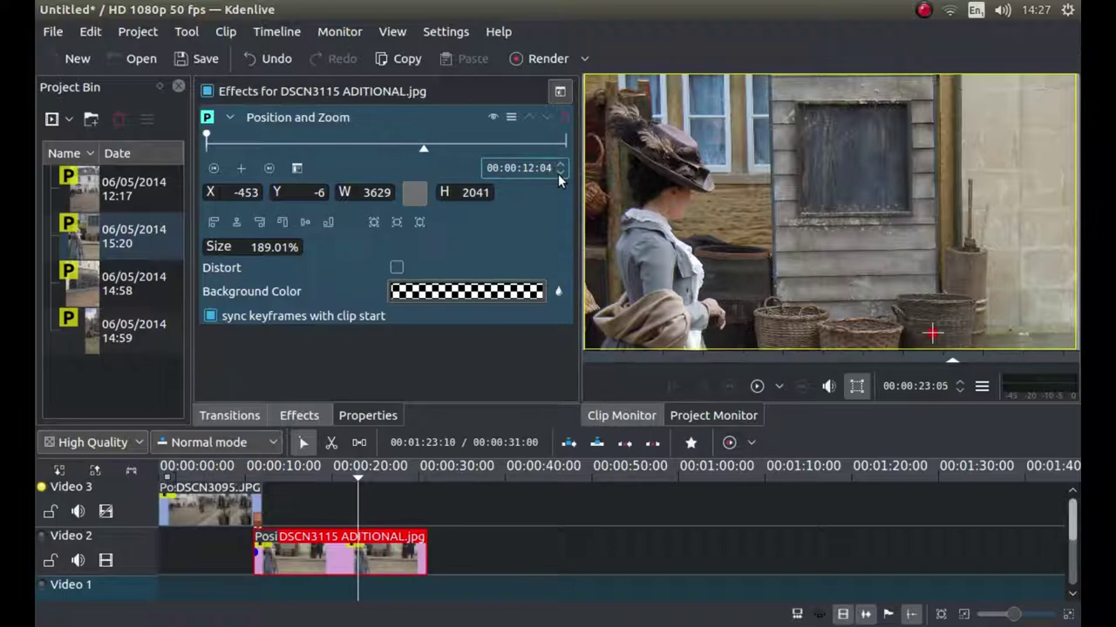
{"action": "scroll", "coordinate": [557, 174], "scroll_direction": "down", "scroll_amount": 1}
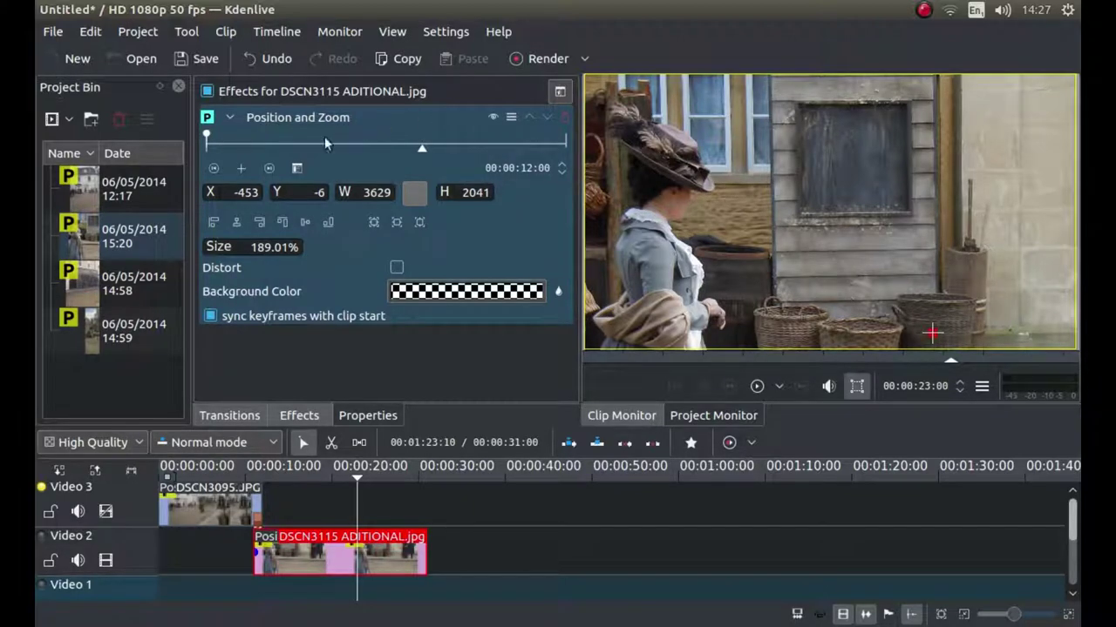
{"action": "left_click", "coordinate": [270, 169]}
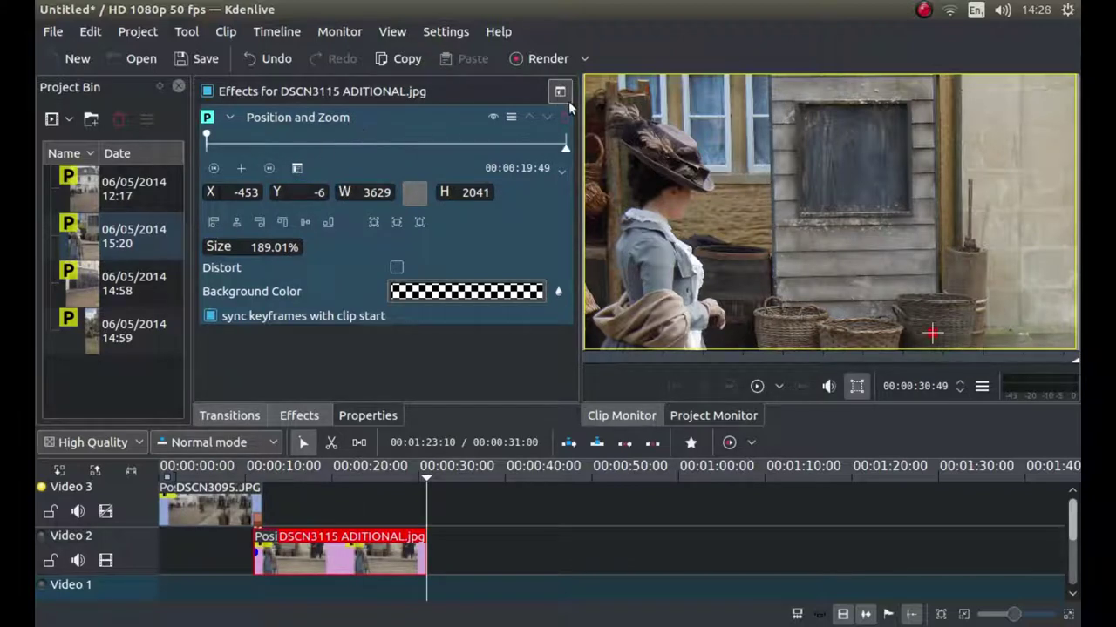
- Add a Position and Zoom keyframe at 00:00:12:00 in the DSCN3115 ADITIONAL.jpg clip
{"action": "left_click", "coordinate": [564, 148]}
{"action": "mouse_move", "coordinate": [560, 150]}
{"action": "left_mouse_down"}
{"action": "mouse_move", "coordinate": [509, 145]}
{"action": "mouse_move", "coordinate": [415, 166]}
{"action": "mouse_move", "coordinate": [425, 163]}
{"action": "left_mouse_up"}
{"action": "left_click", "coordinate": [550, 168]}
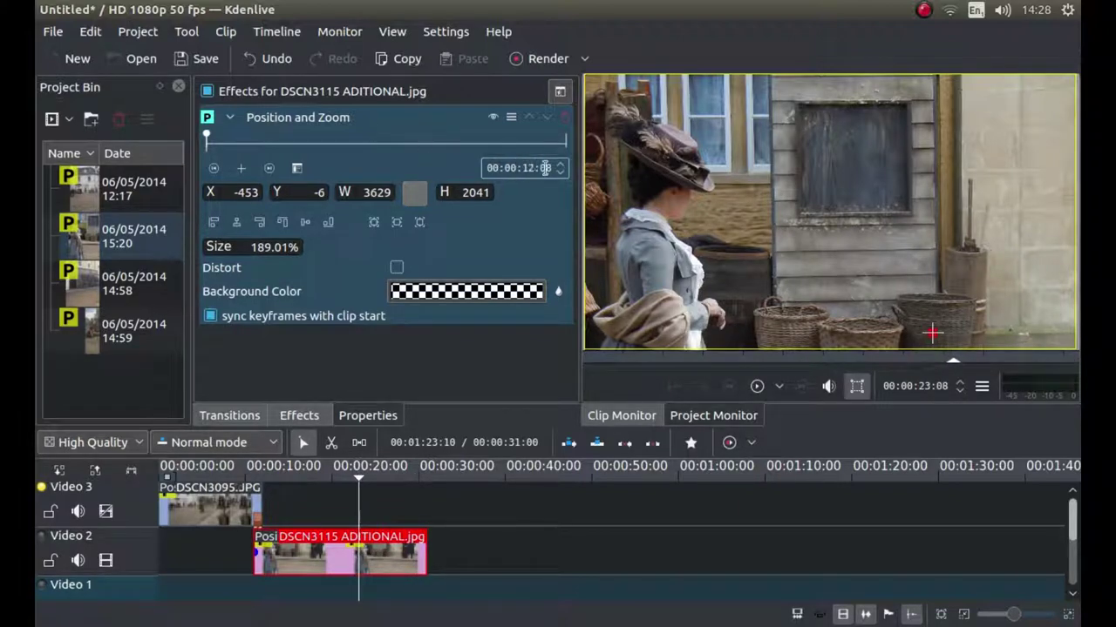
{"action": "key", "text": "BackSpace"}
{"action": "type", "text": "3"}
{"action": "scroll", "coordinate": [554, 173], "scroll_direction": "down", "scroll_amount": 3}
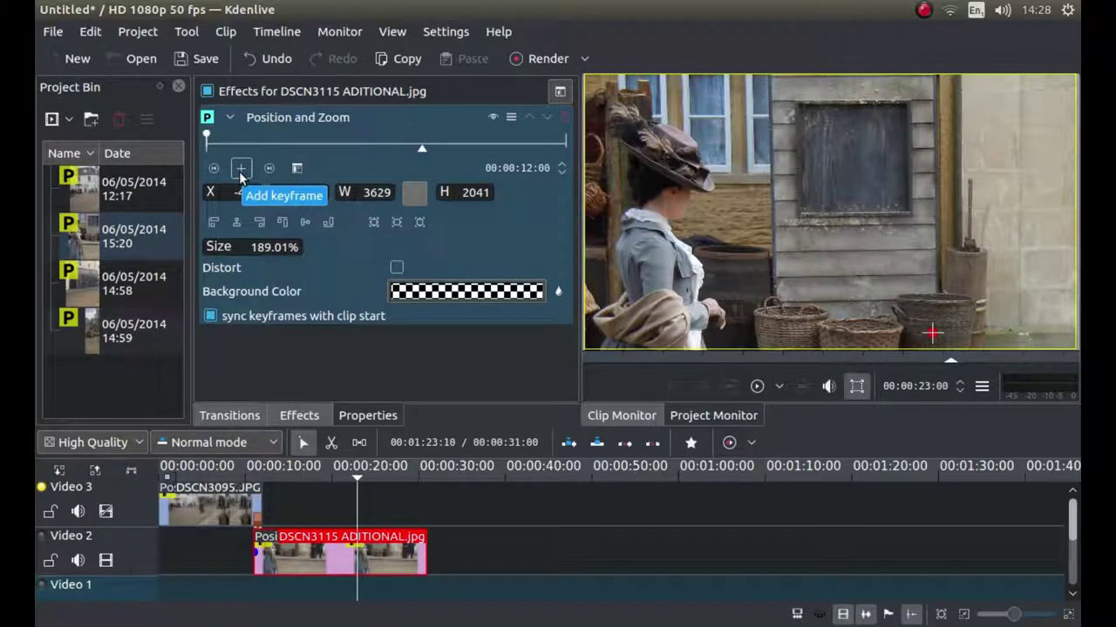
{"action": "left_click", "coordinate": [241, 172]}
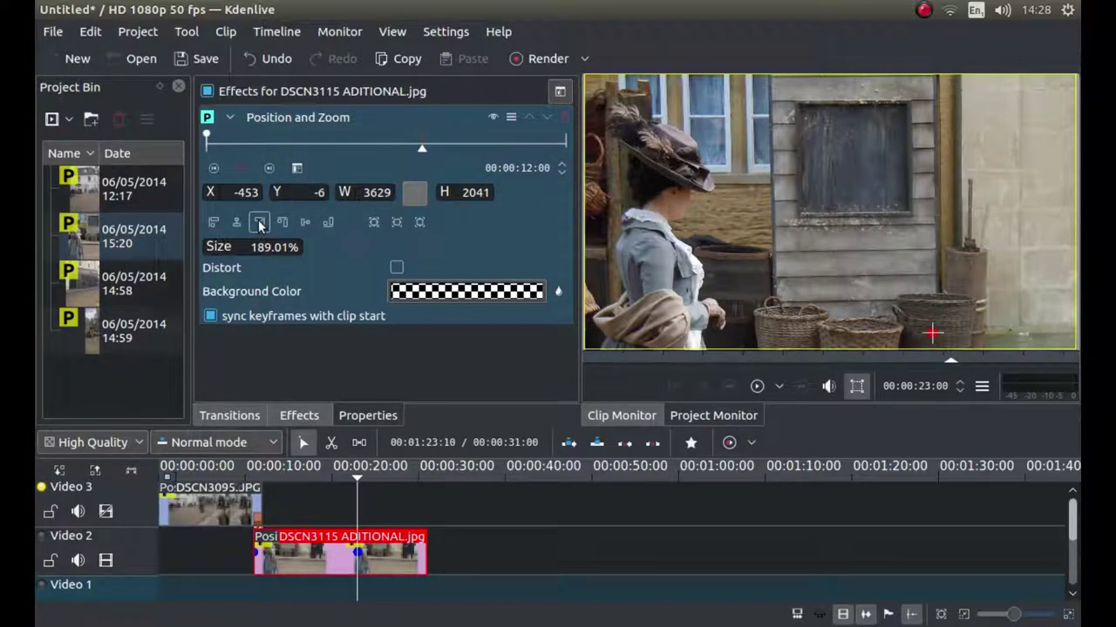
- At the 12-second keyframe, align the image right, enlarge it to about 257%, and reposition it to X -2255, Y -26 to frame the couple
{"action": "left_click", "coordinate": [260, 222]}
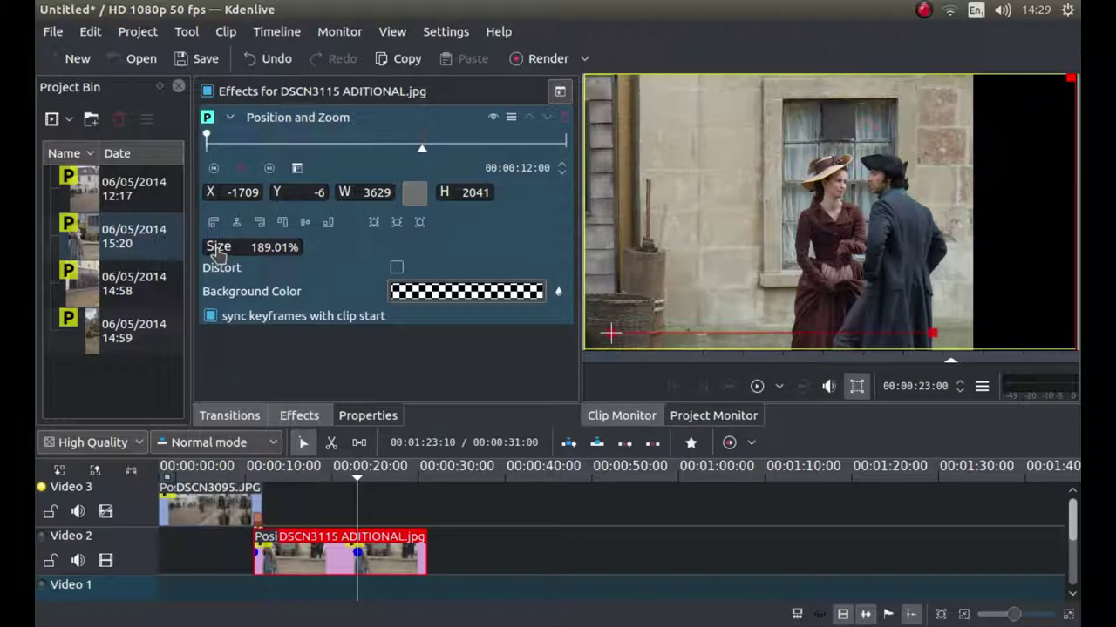
{"action": "left_click_drag", "start_coordinate": [219, 253], "coordinate": [281, 263]}
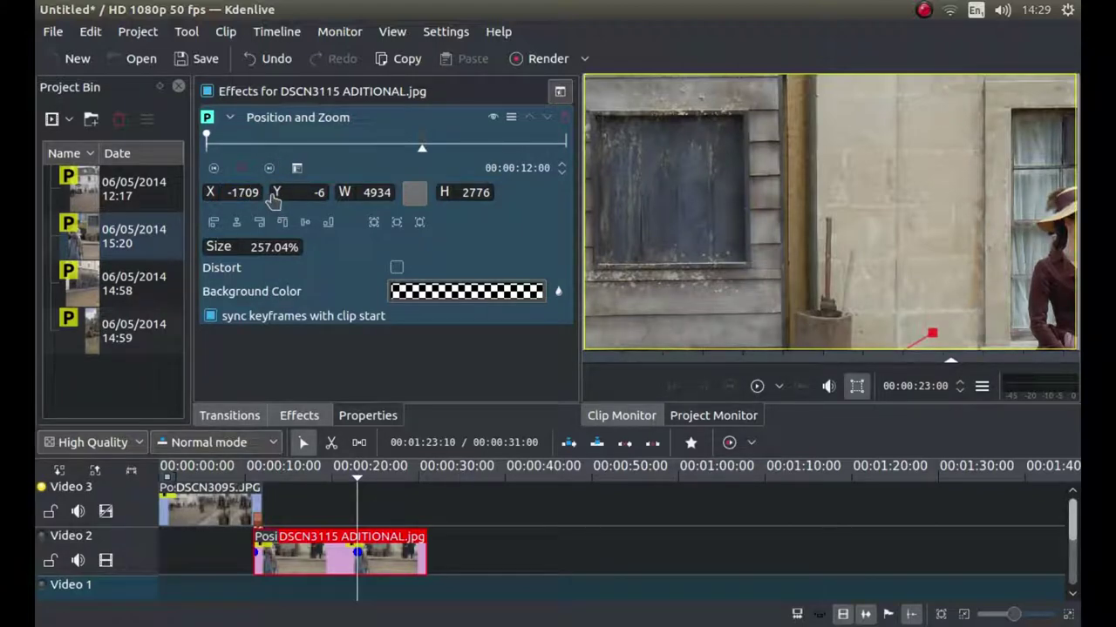
{"action": "left_click_drag", "start_coordinate": [273, 198], "coordinate": [236, 143]}
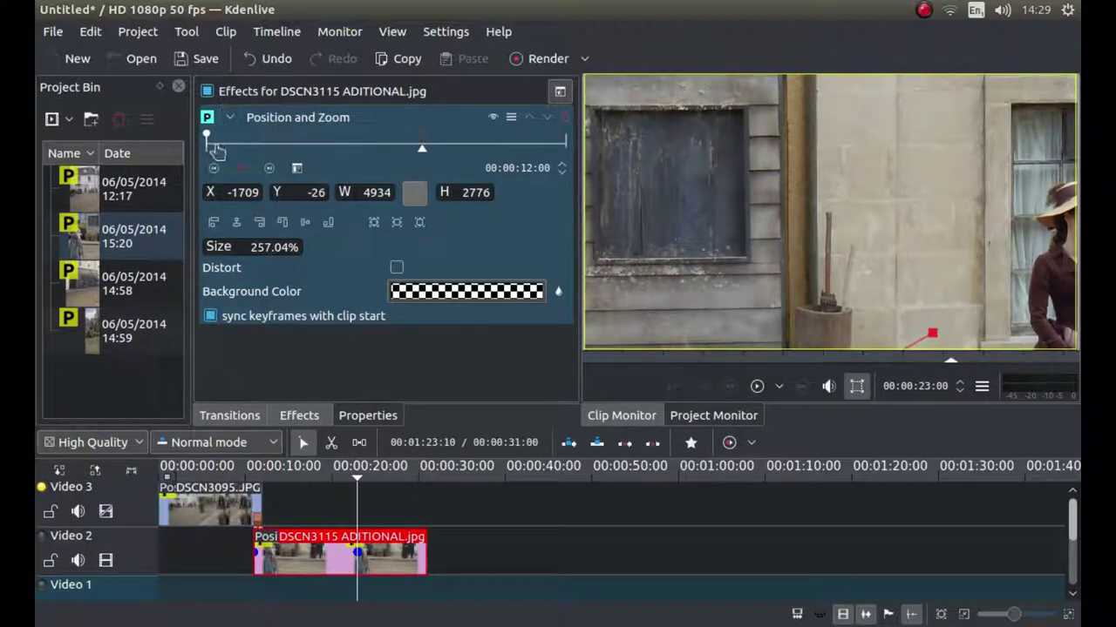
{"action": "left_click_drag", "start_coordinate": [209, 194], "coordinate": [40, 204]}
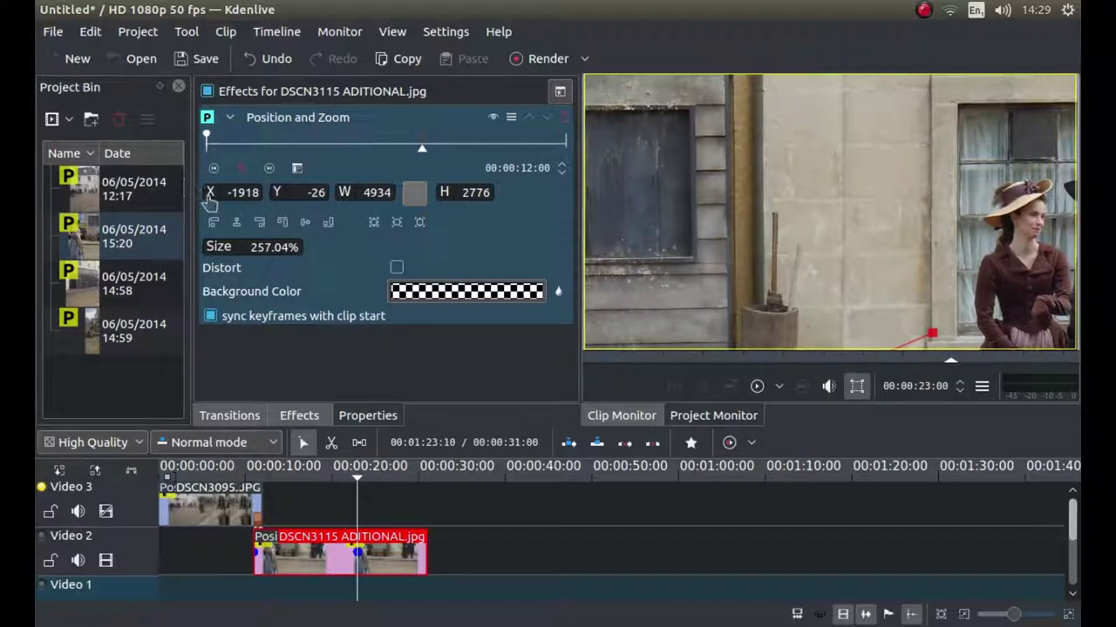
{"action": "left_click_drag", "start_coordinate": [197, 202], "coordinate": [39, 204]}
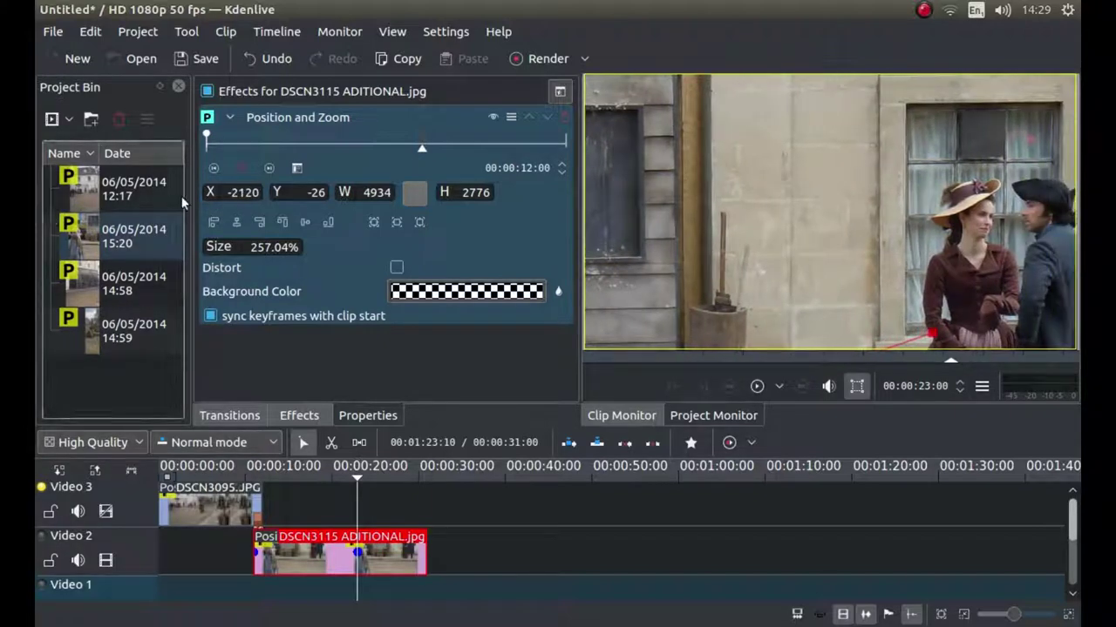
{"action": "left_click_drag", "start_coordinate": [216, 199], "coordinate": [98, 202]}
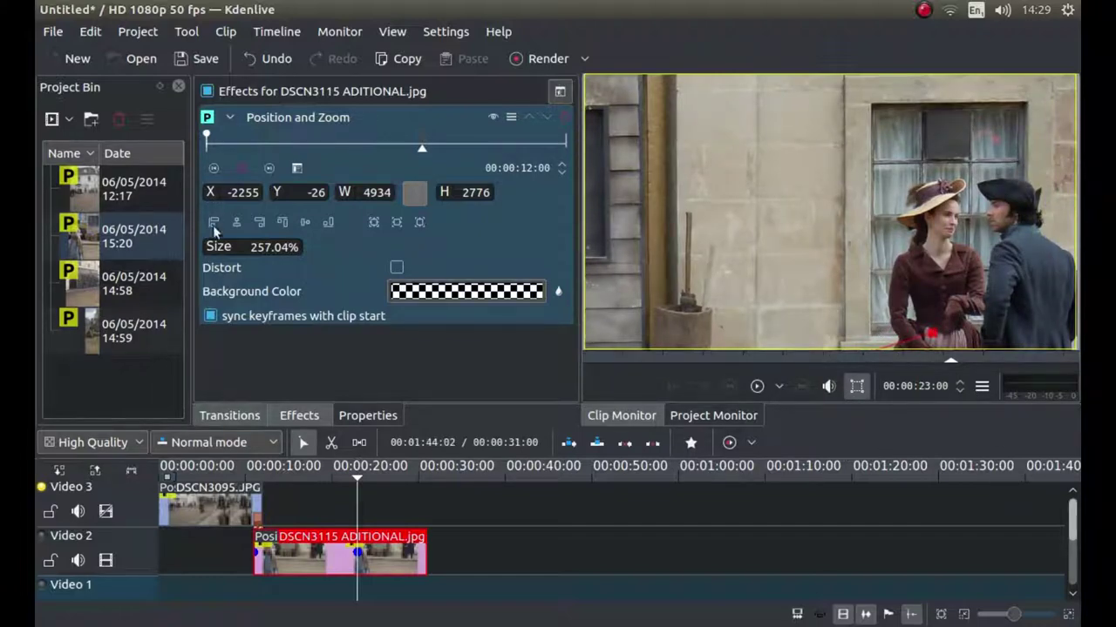
- At the 12-second keyframe, enlarge the image to about 271% and reposition it to X -2717, Y -195 to reframe the couple
{"action": "left_click_drag", "start_coordinate": [209, 198], "coordinate": [22, 200]}
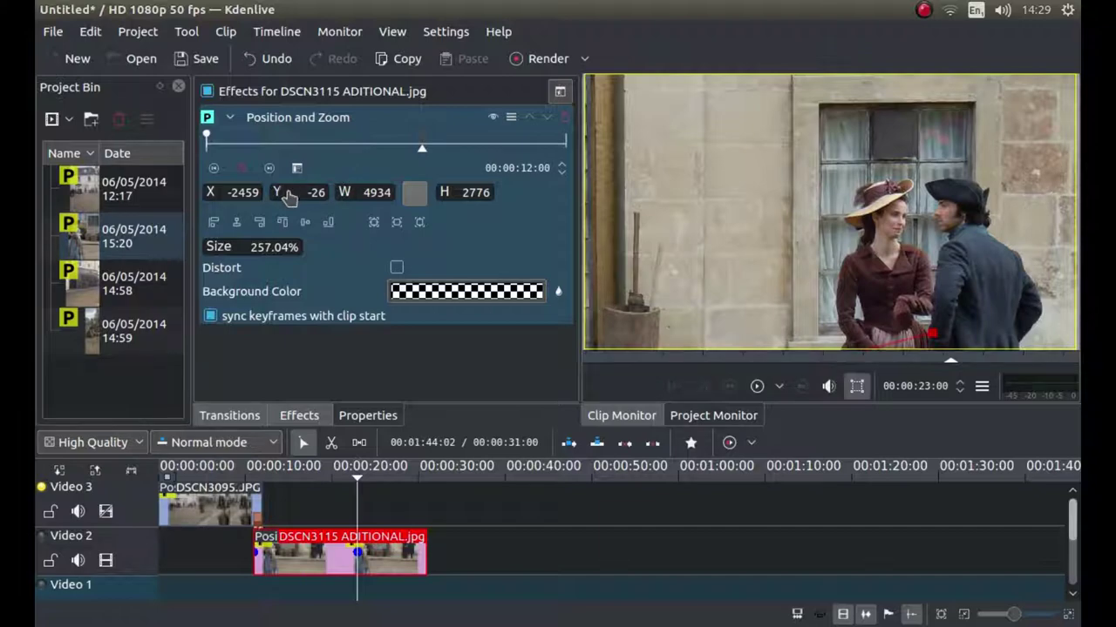
{"action": "left_click_drag", "start_coordinate": [287, 194], "coordinate": [149, 273]}
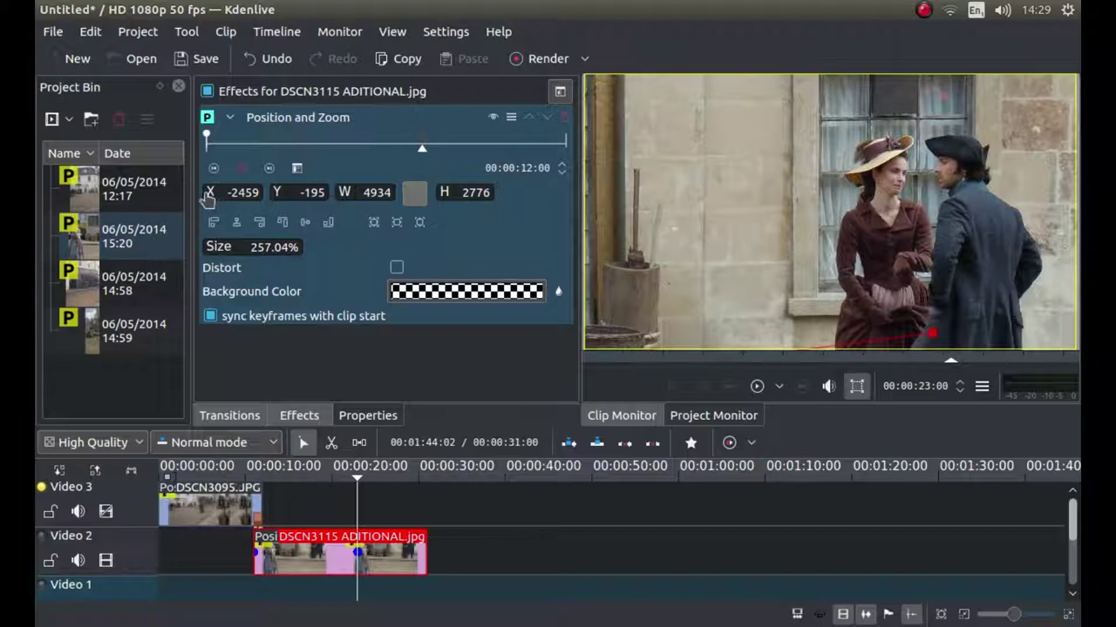
{"action": "left_click_drag", "start_coordinate": [211, 198], "coordinate": [157, 213]}
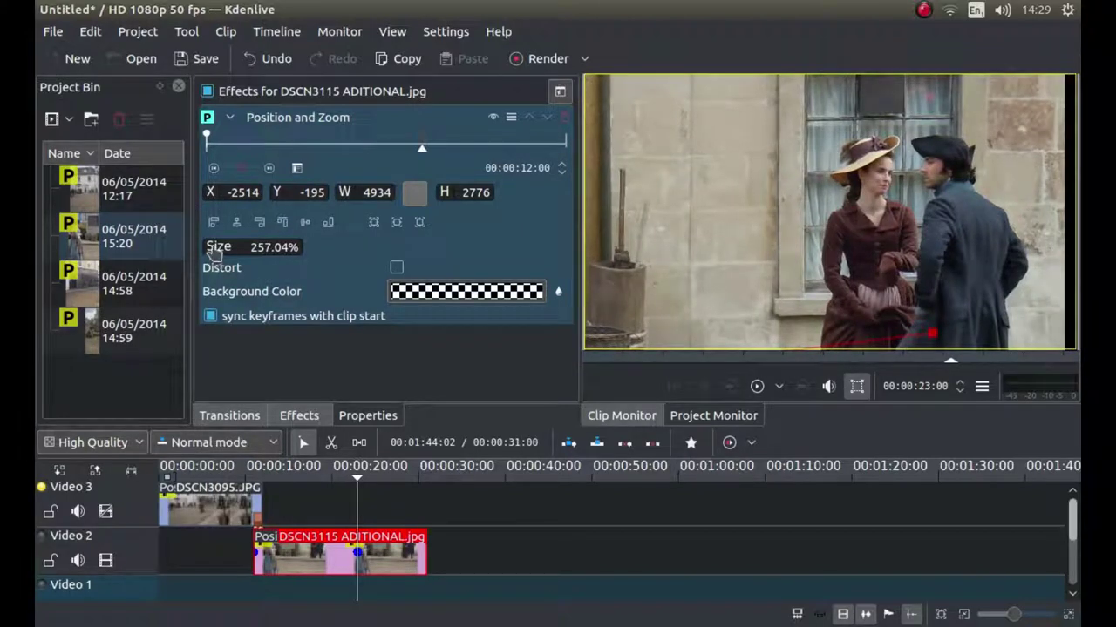
{"action": "left_click_drag", "start_coordinate": [218, 247], "coordinate": [236, 251]}
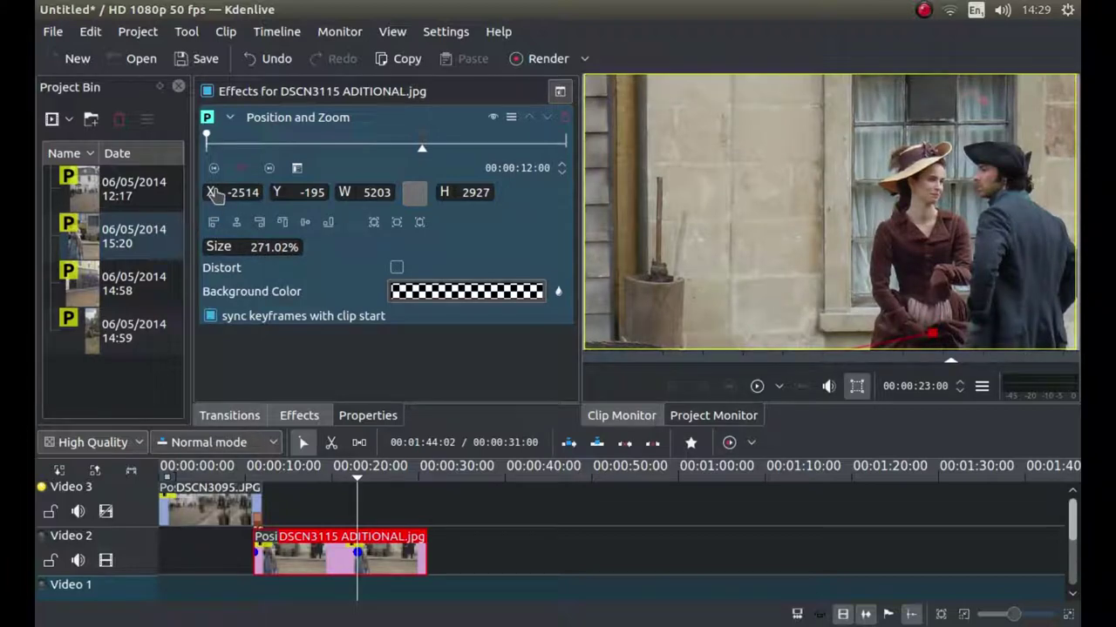
{"action": "left_click_drag", "start_coordinate": [214, 194], "coordinate": [42, 258]}
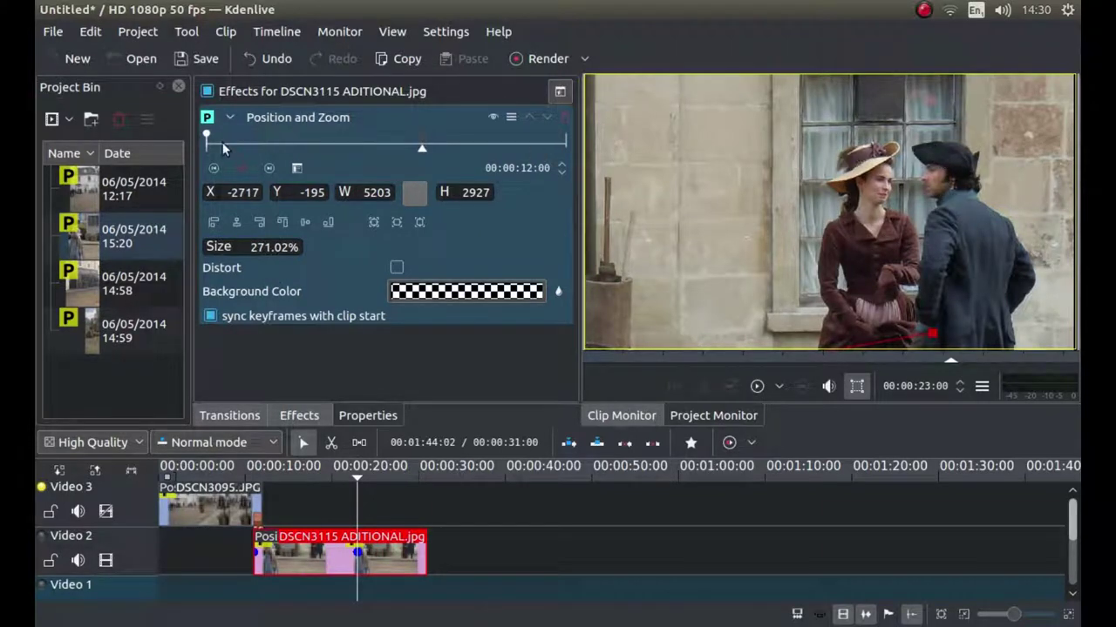
- Play back the DSCN3115 ADITIONAL.jpg clip's pan-and-zoom move from its first keyframe to just past the last one
{"action": "left_click", "coordinate": [216, 169]}
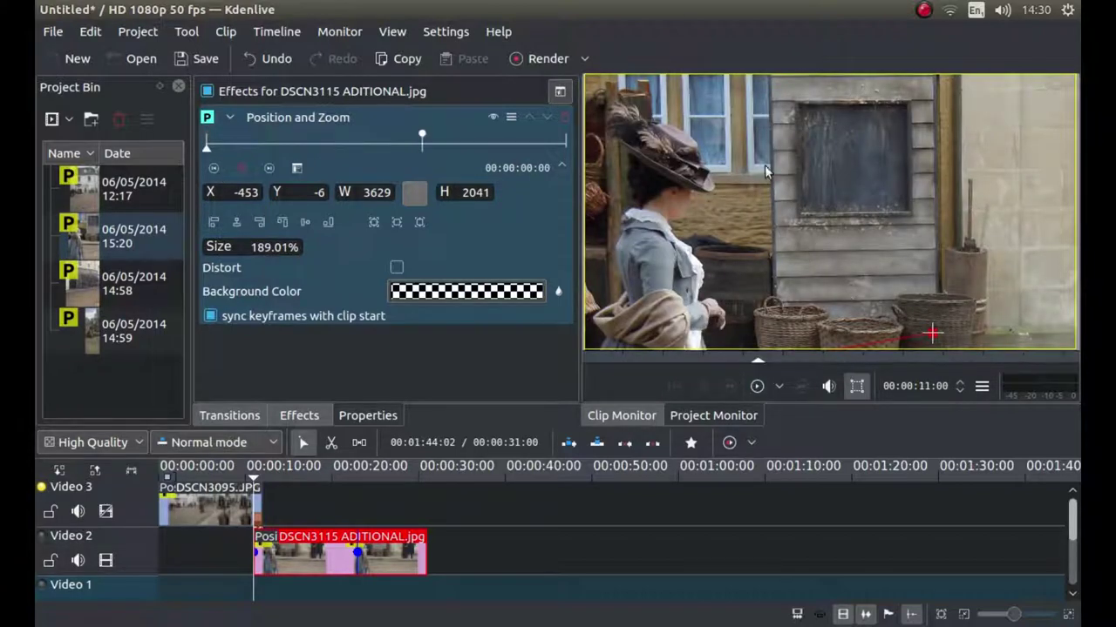
{"action": "left_click", "coordinate": [760, 217]}
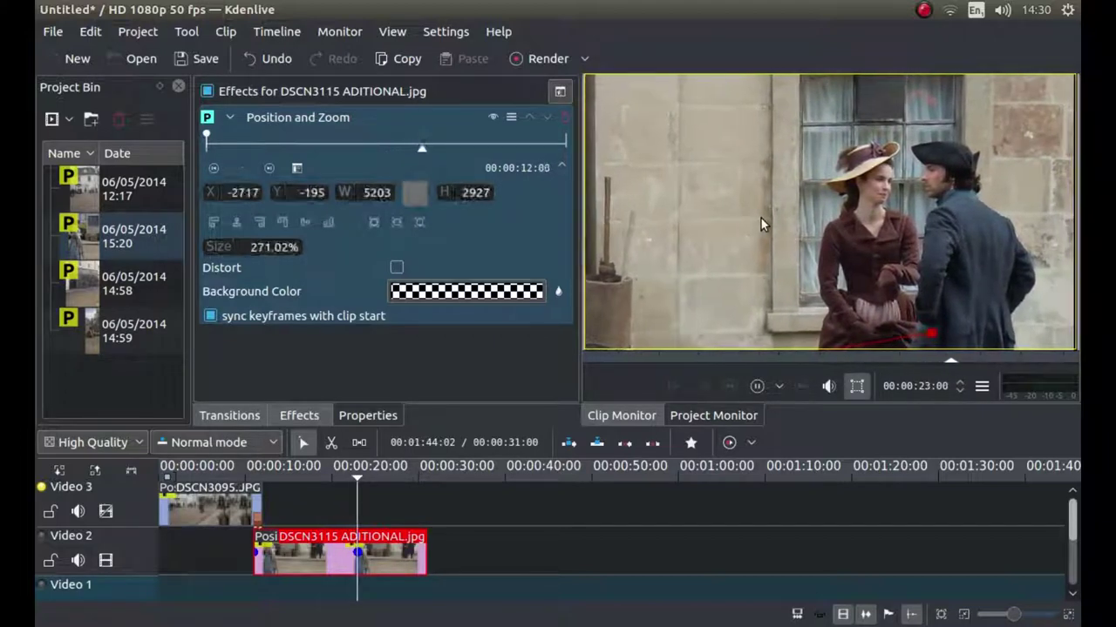
{"action": "key", "text": "space"}
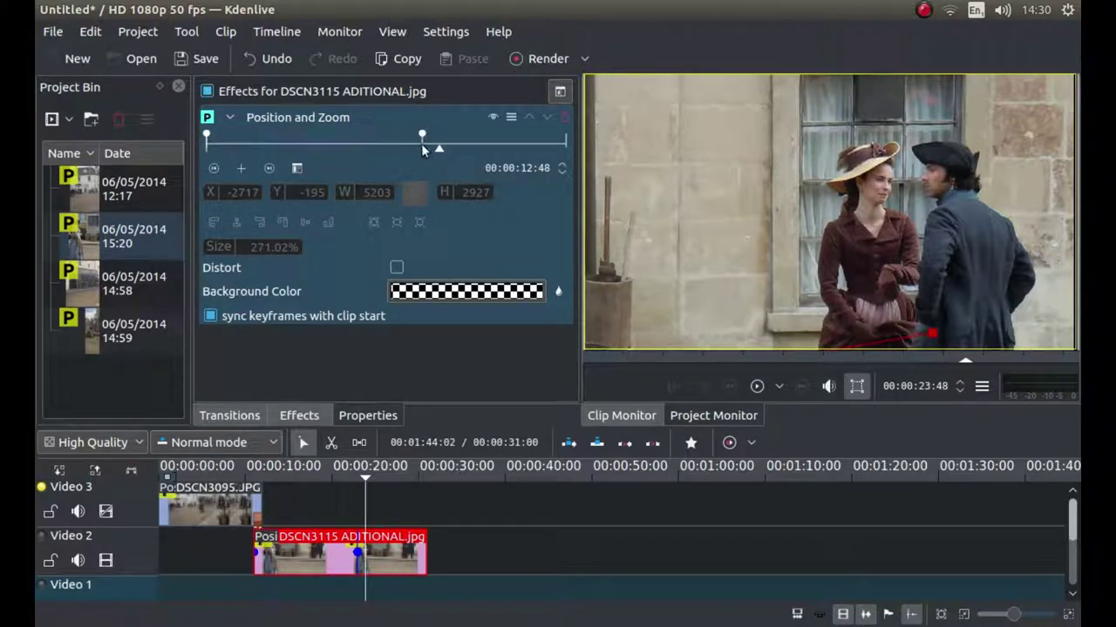
- Trim the end of the DSCN3115 ADITIONAL.jpg clip to its last keyframe for a 12-second duration, and unhide the Video 3 track
{"action": "left_click_drag", "start_coordinate": [435, 145], "coordinate": [506, 166]}
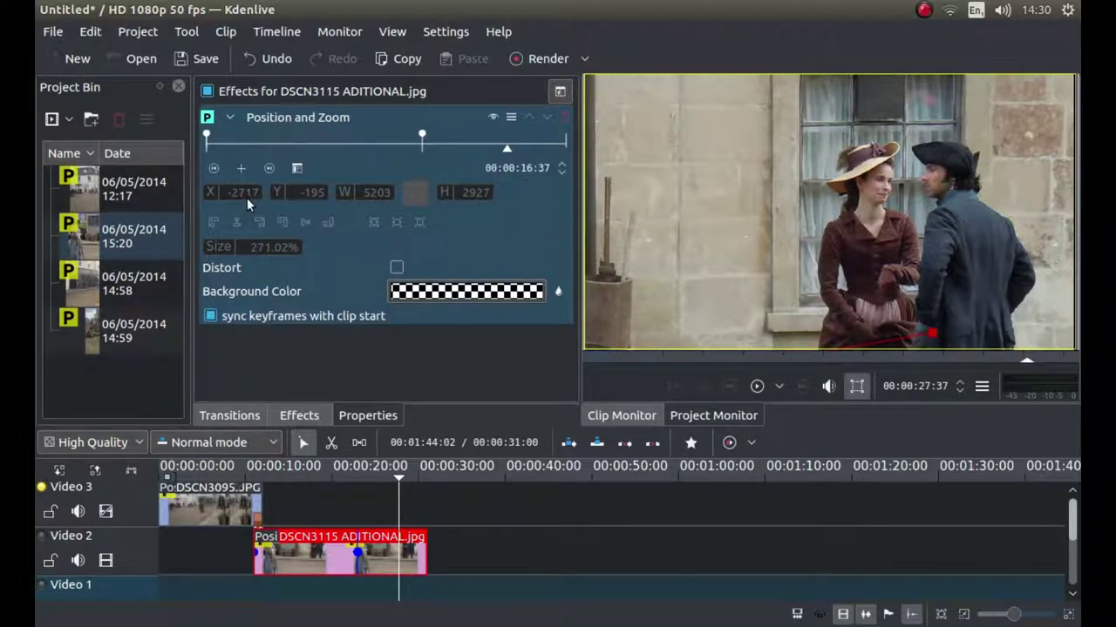
{"action": "left_click", "coordinate": [213, 167]}
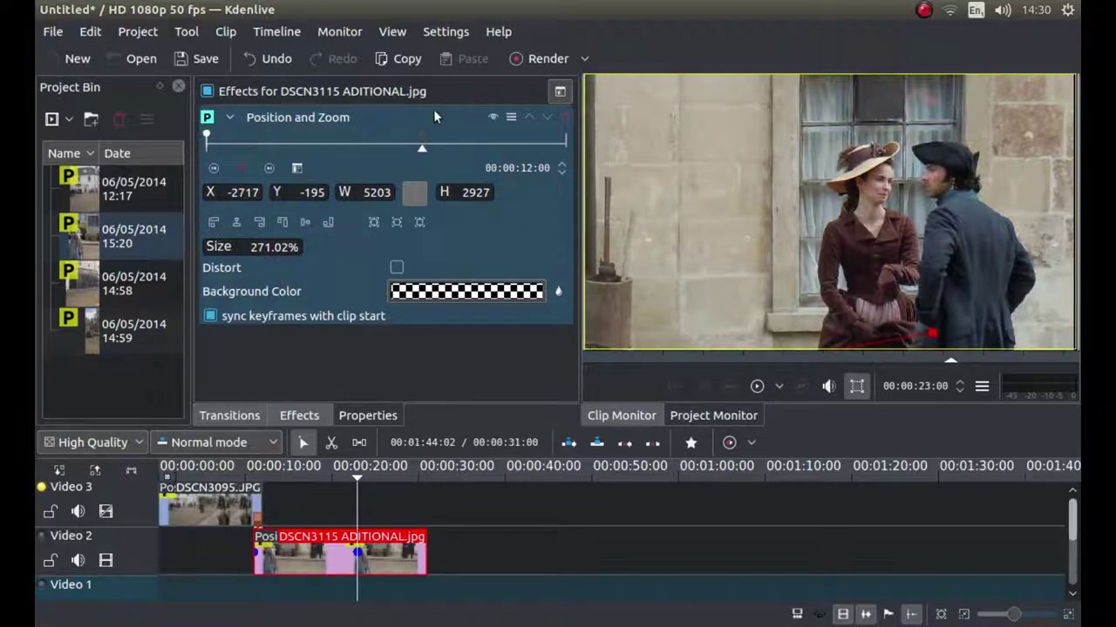
{"action": "left_click_drag", "start_coordinate": [425, 547], "coordinate": [357, 549]}
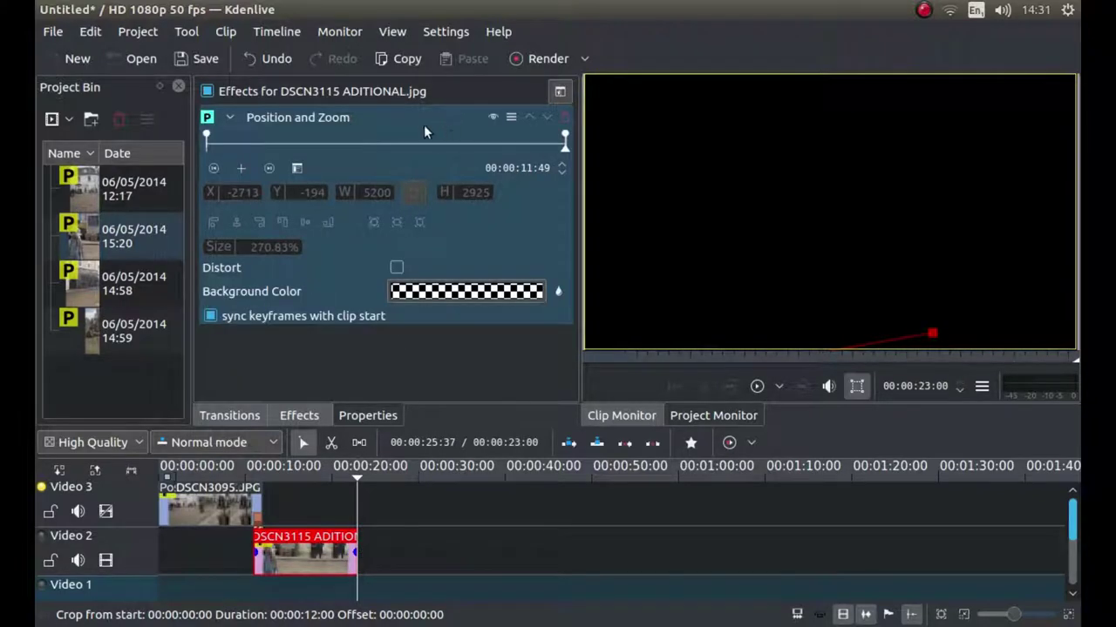
{"action": "left_click", "coordinate": [106, 512]}
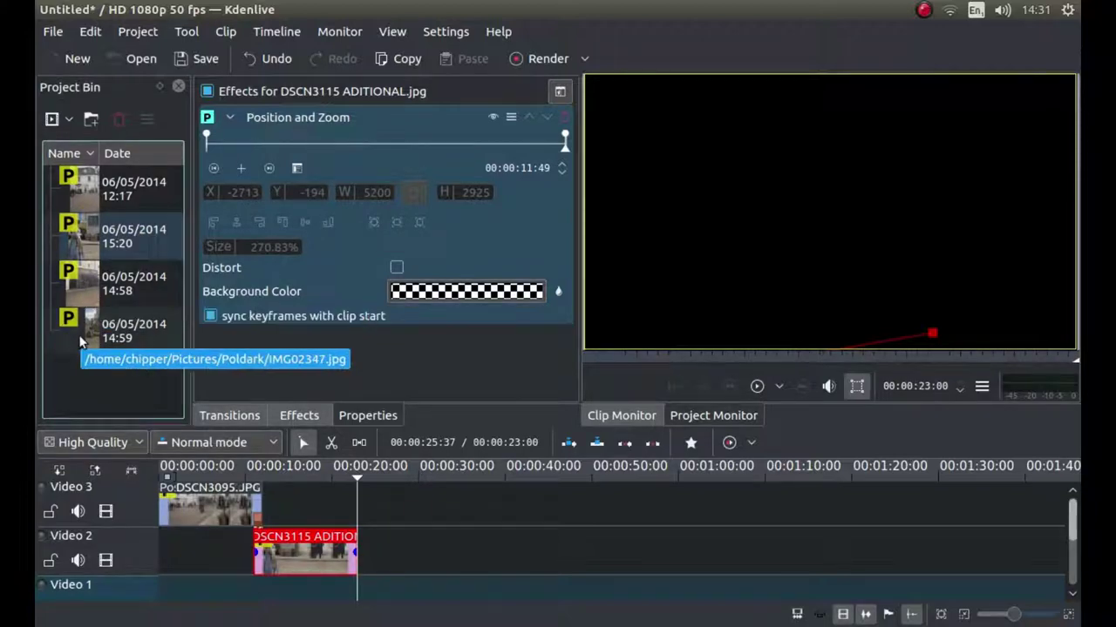
- Place the IMG02347.jpg image on the Video 3 track at 00:00:28:05, leaving a gap after the DSCN3115 ADITIONAL.jpg clip
{"action": "left_click_drag", "start_coordinate": [80, 341], "coordinate": [536, 496]}
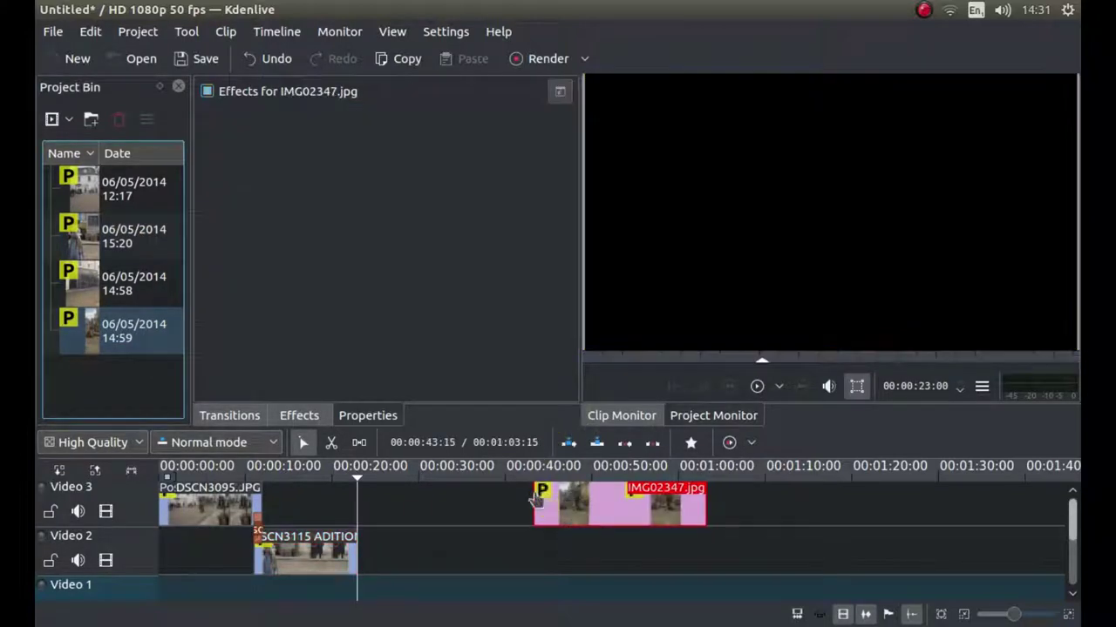
{"action": "left_click_drag", "start_coordinate": [606, 507], "coordinate": [462, 507]}
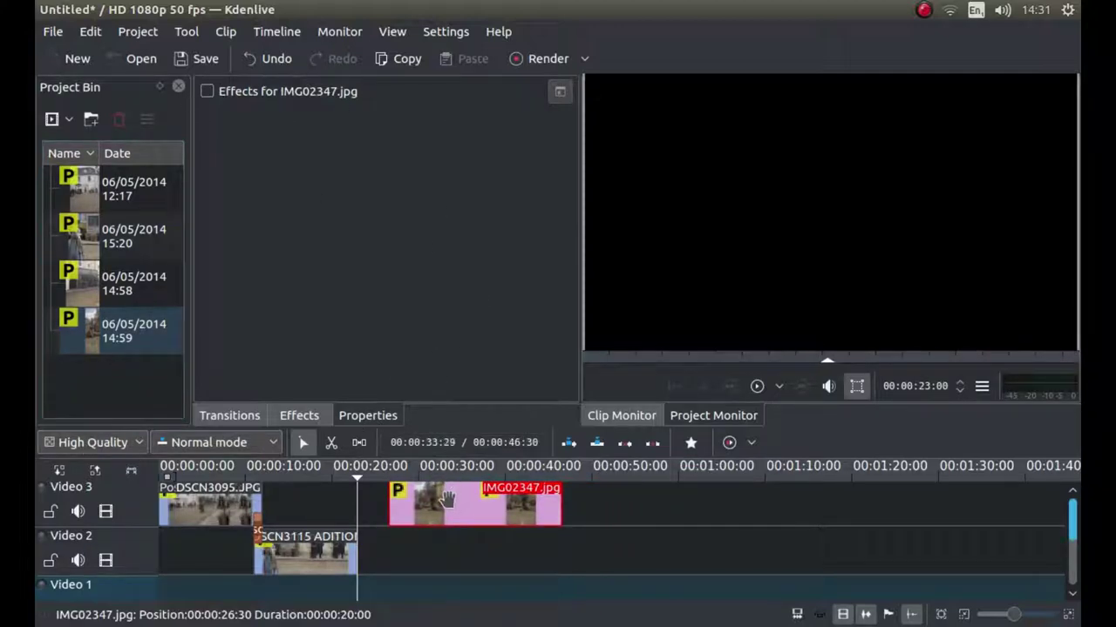
{"action": "left_click_drag", "start_coordinate": [446, 498], "coordinate": [479, 514]}
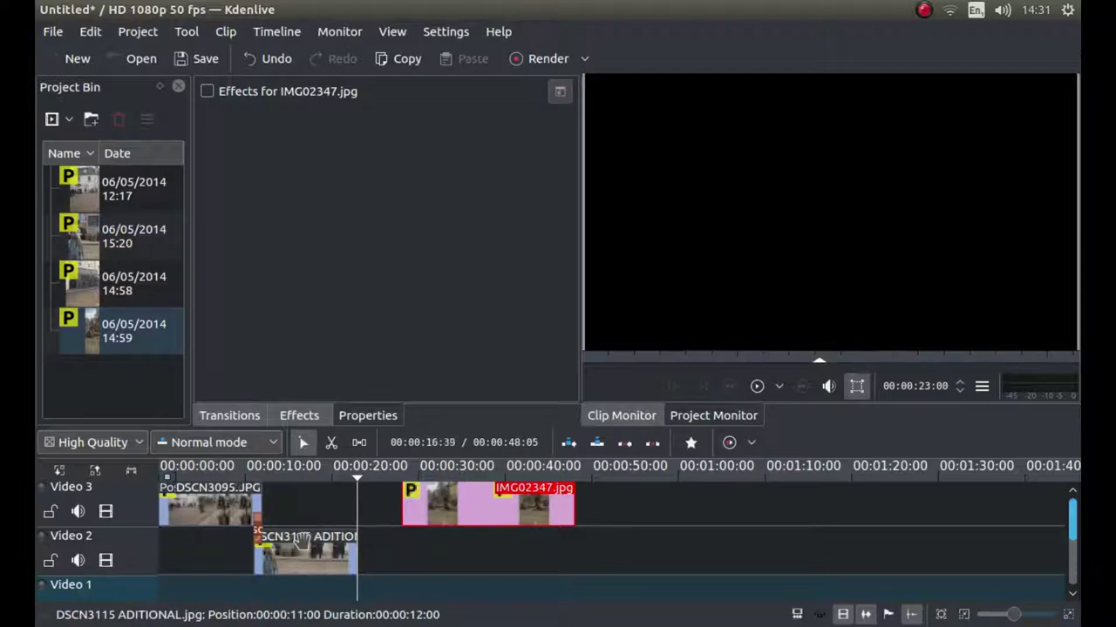
- Add a Dissolve transition at the end of the DSCN3115 ADITIONAL.jpg clip and shift IMG02347.jpg to start with it at 00:00:22:00
{"action": "right_click", "coordinate": [412, 497]}
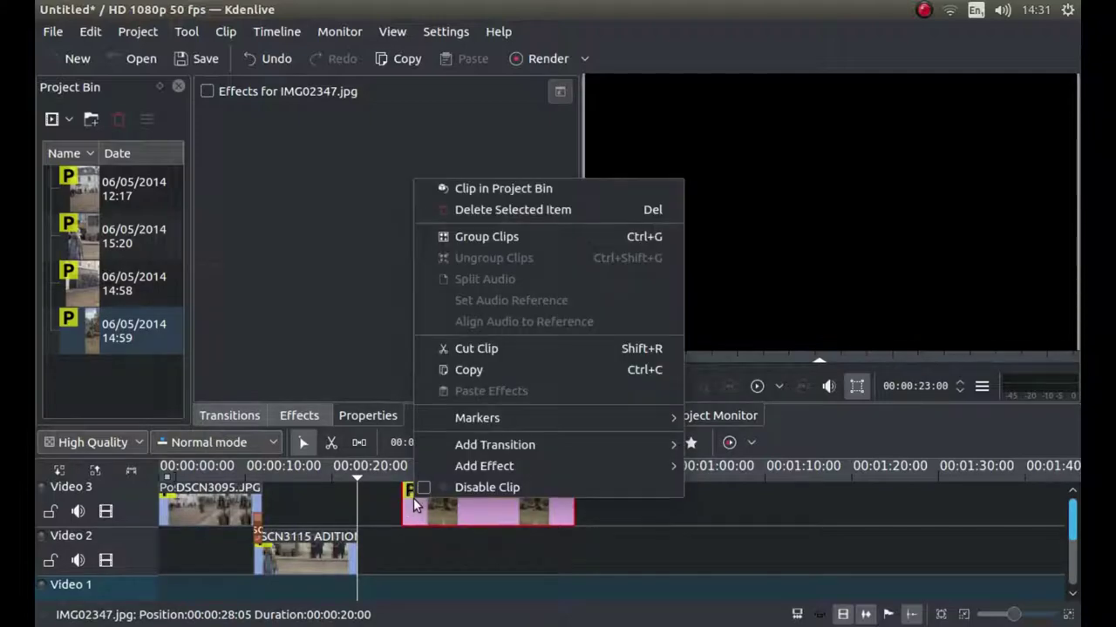
{"action": "mouse_move", "coordinate": [474, 447]}
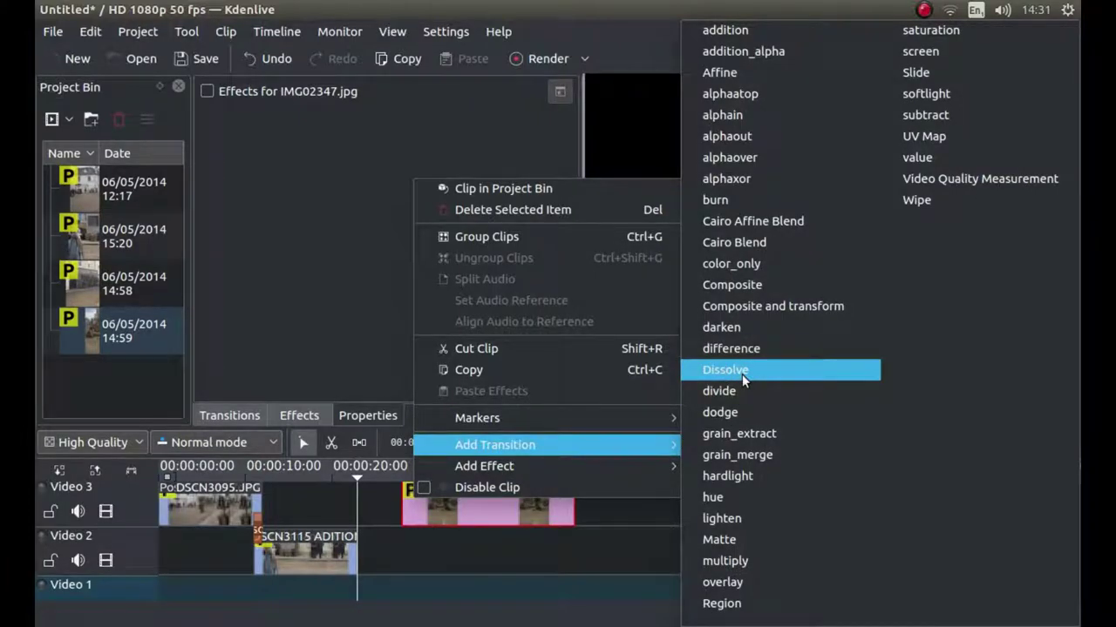
{"action": "left_click", "coordinate": [742, 374]}
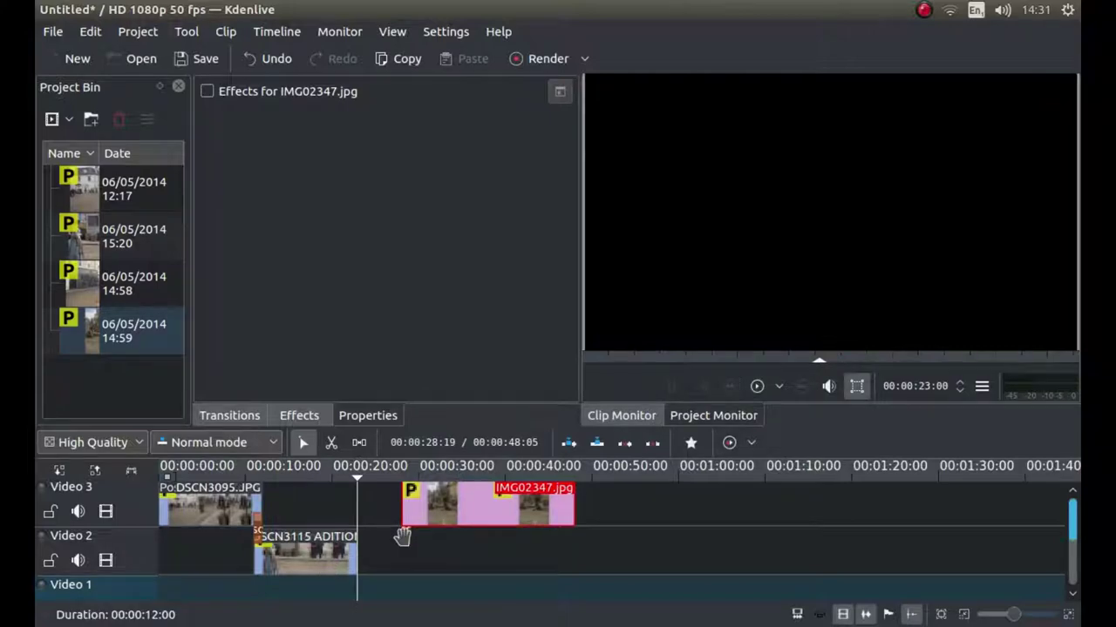
{"action": "left_click", "coordinate": [405, 529]}
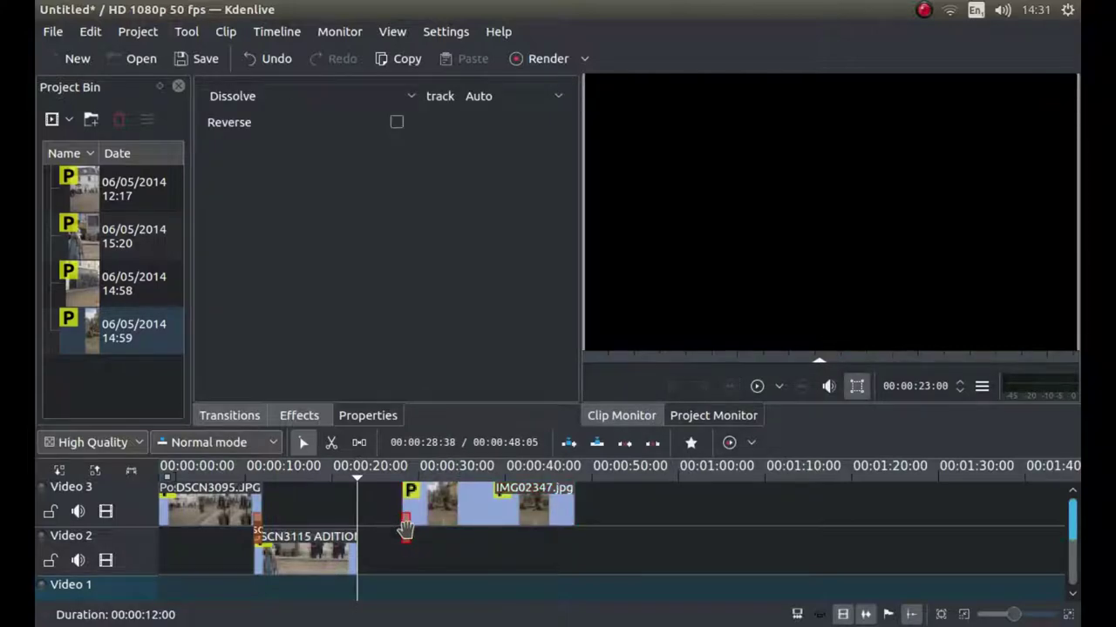
{"action": "left_click_drag", "start_coordinate": [406, 529], "coordinate": [359, 509]}
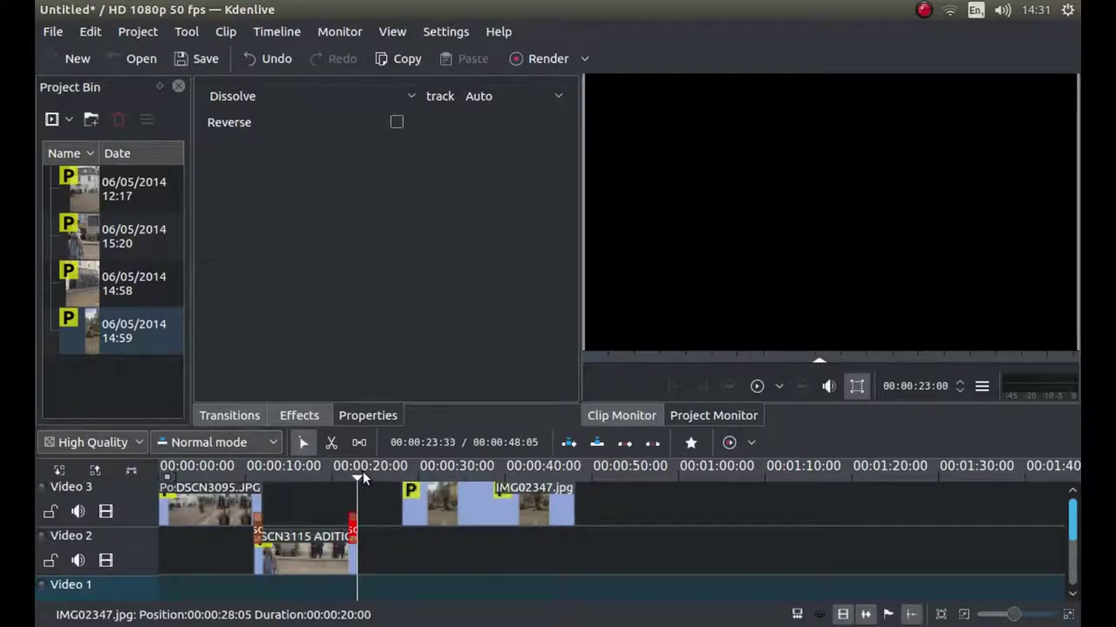
{"action": "left_click_drag", "start_coordinate": [363, 471], "coordinate": [376, 471]}
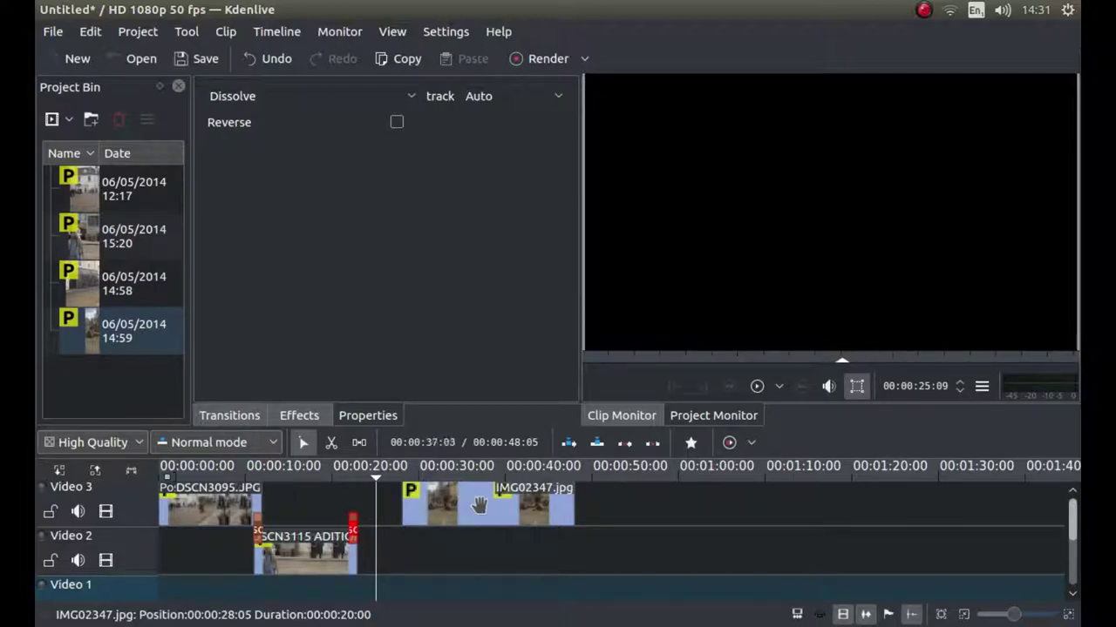
{"action": "left_click_drag", "start_coordinate": [498, 505], "coordinate": [445, 507]}
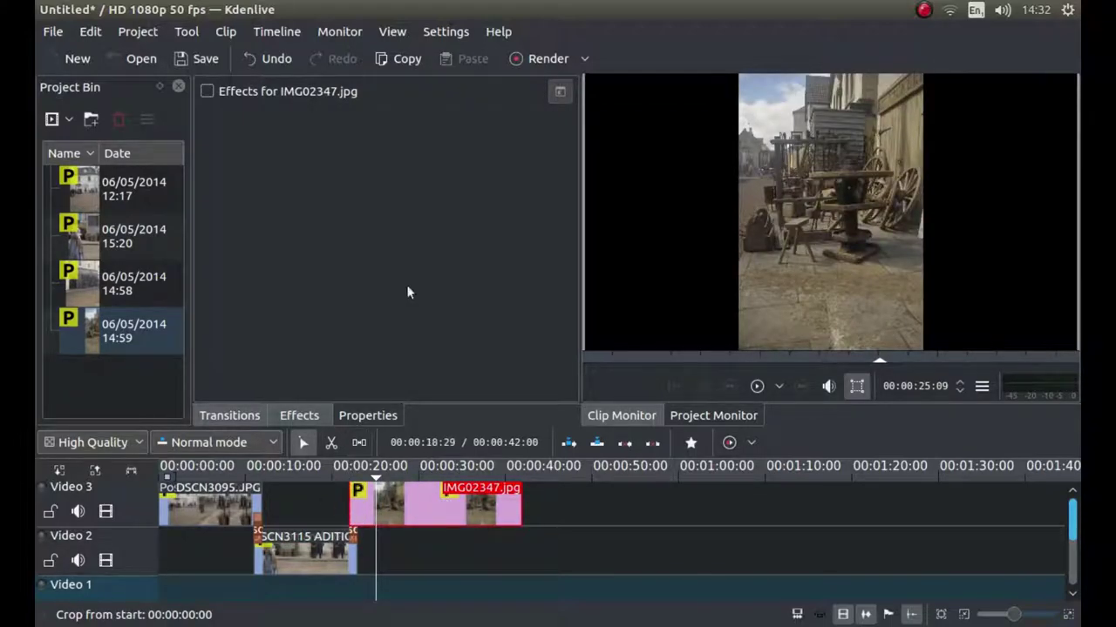
- Play back the dissolve between the DSCN3115 ADITIONAL.jpg and IMG02347.jpg clips
{"action": "left_click", "coordinate": [350, 472]}
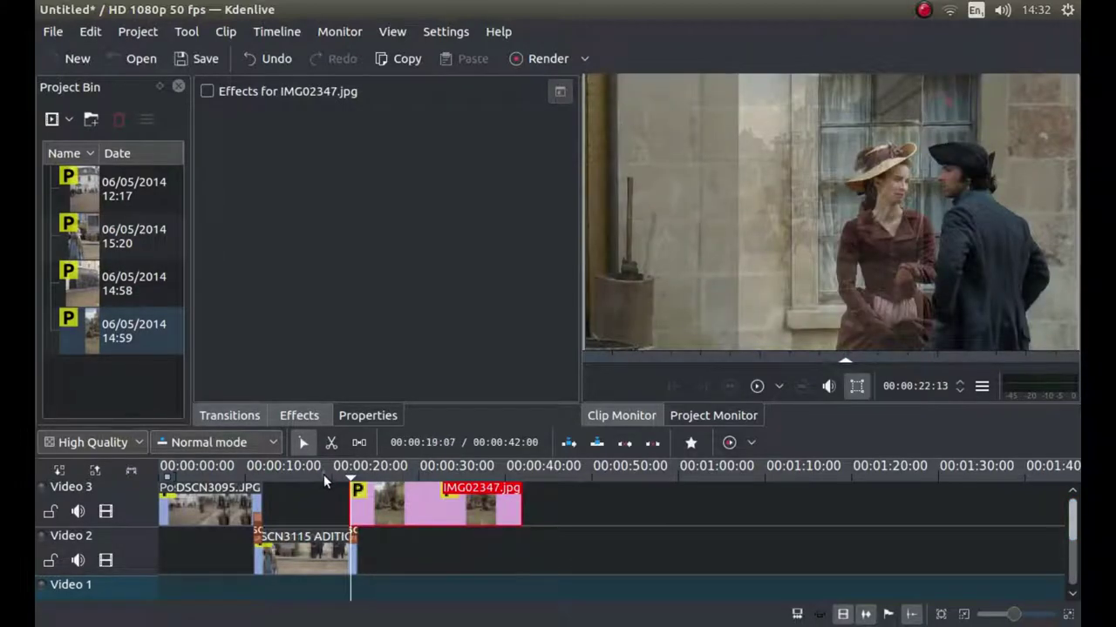
{"action": "left_click", "coordinate": [323, 474]}
{"action": "left_click", "coordinate": [748, 389]}
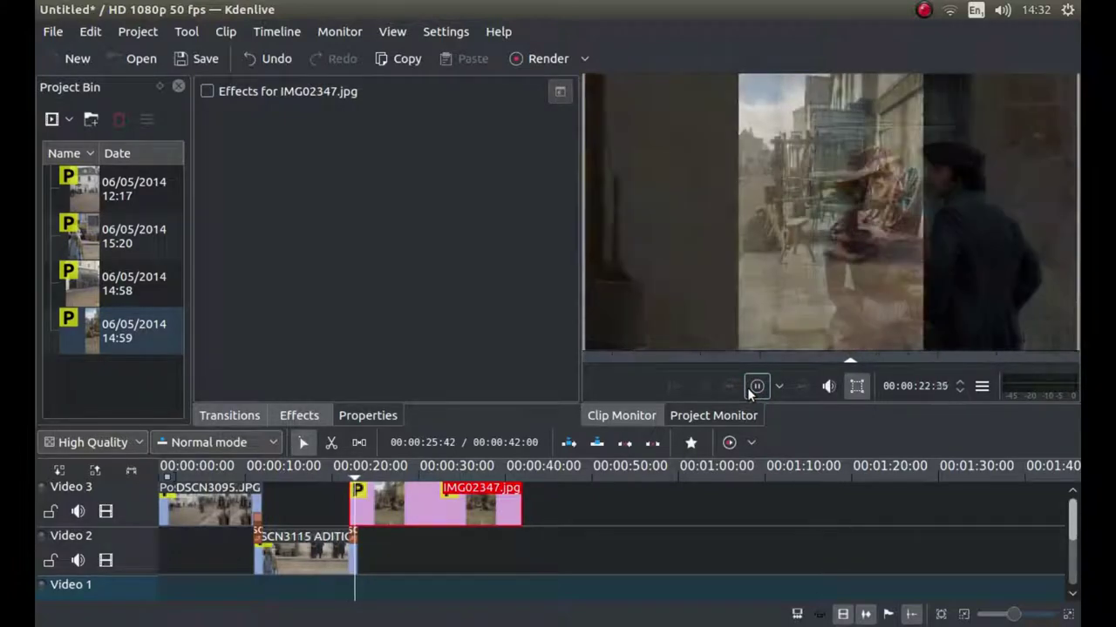
{"action": "left_click", "coordinate": [747, 388]}
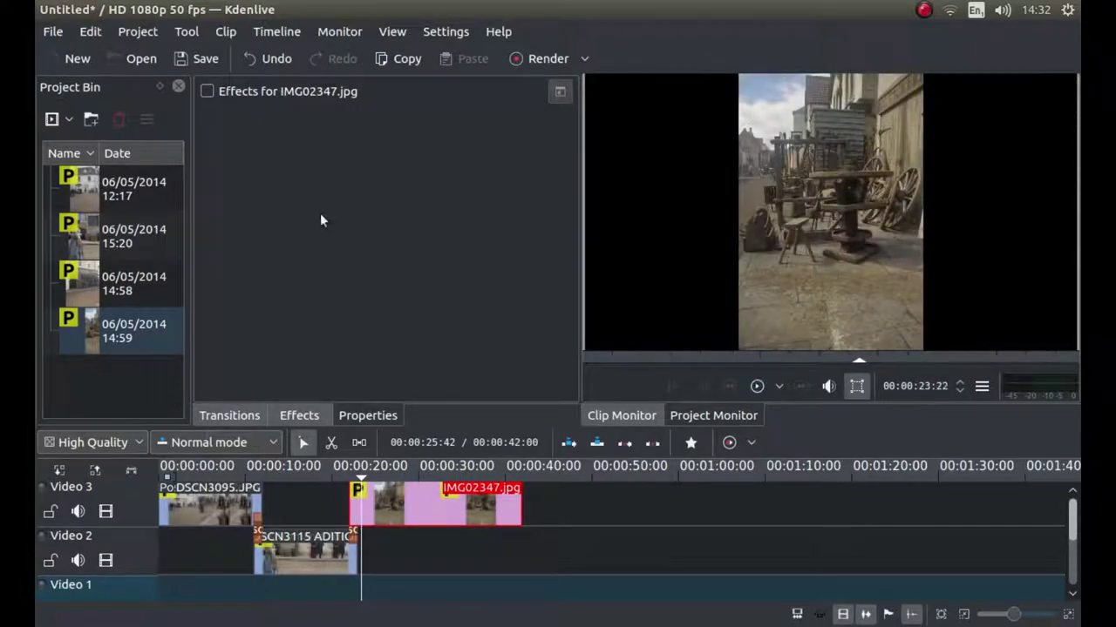
- Apply the Position and Zoom effect to the IMG02347.jpg clip and fit the portrait image to the frame width at 1920 × 2880
{"action": "left_click", "coordinate": [295, 416]}
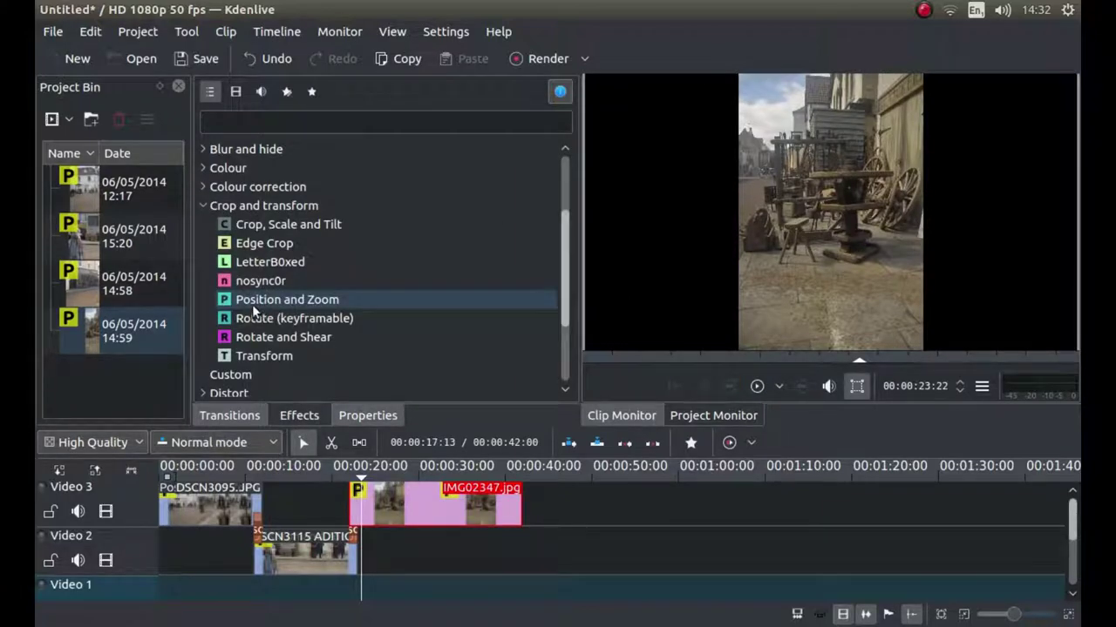
{"action": "left_click_drag", "start_coordinate": [252, 304], "coordinate": [377, 505]}
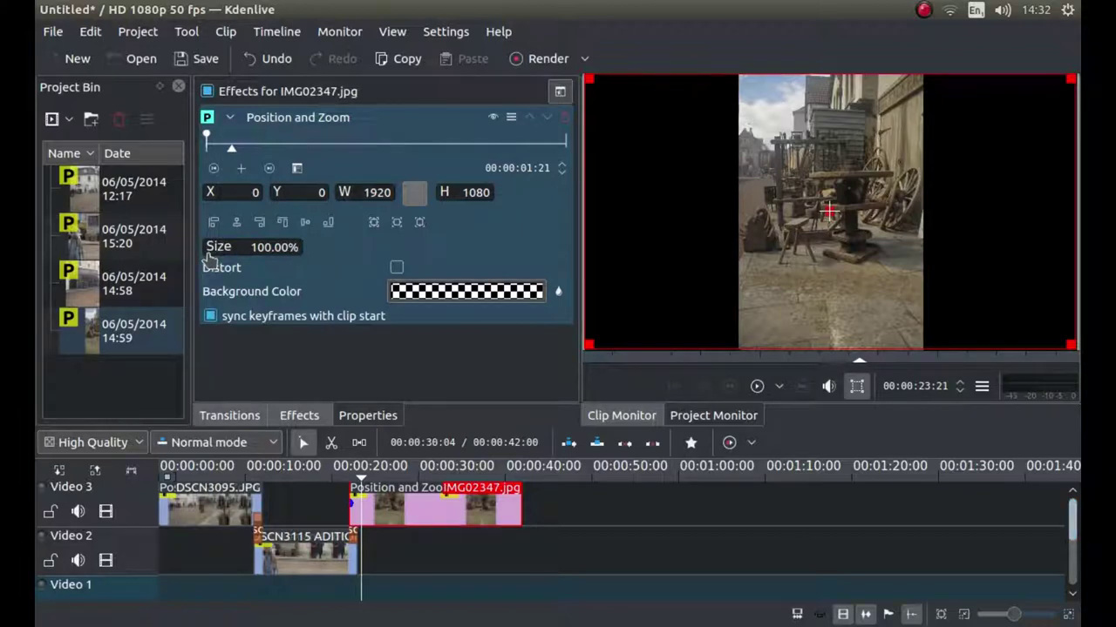
{"action": "left_click_drag", "start_coordinate": [212, 258], "coordinate": [248, 261]}
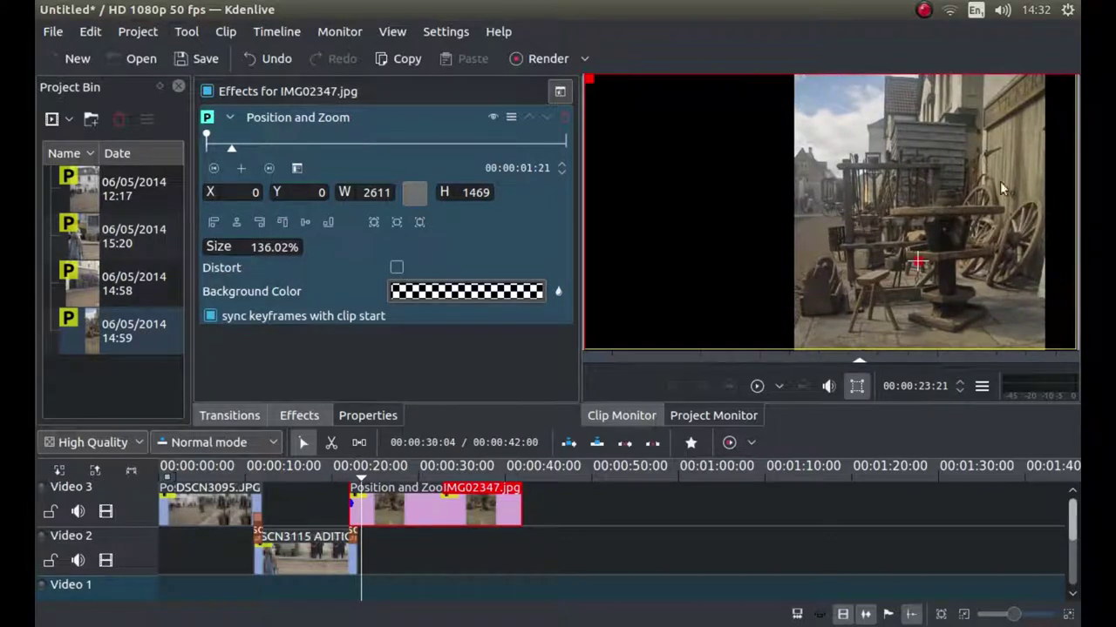
{"action": "left_click", "coordinate": [398, 222]}
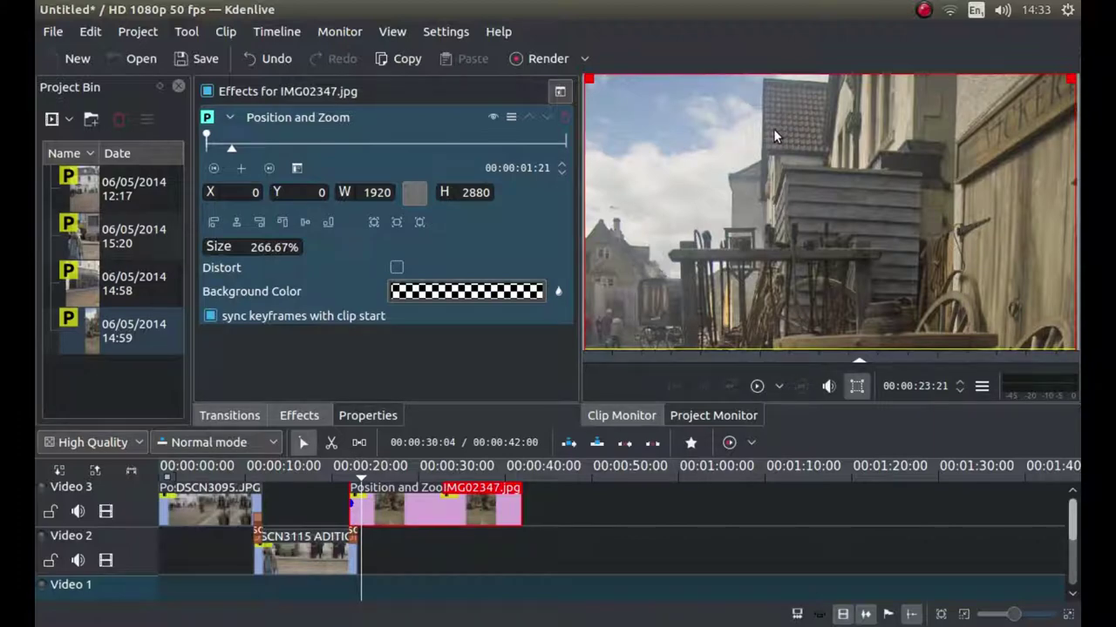
- Hide the Video 2 track, and add a Position and Zoom keyframe at 00:00:10:22 in the IMG02347.jpg clip
{"action": "left_click", "coordinate": [215, 170]}
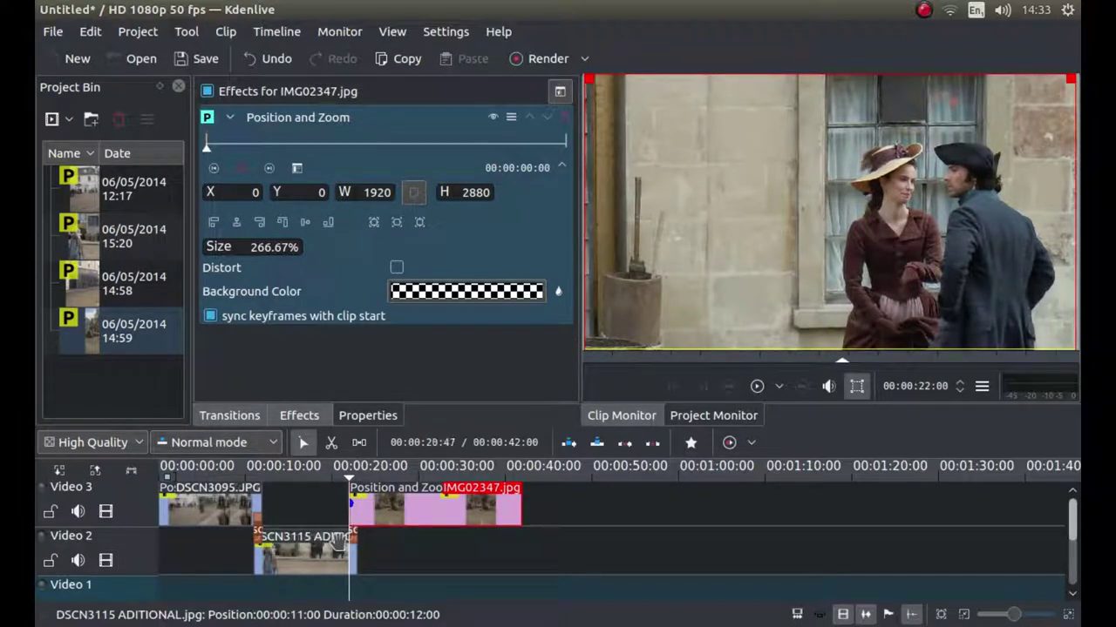
{"action": "left_click", "coordinate": [106, 560]}
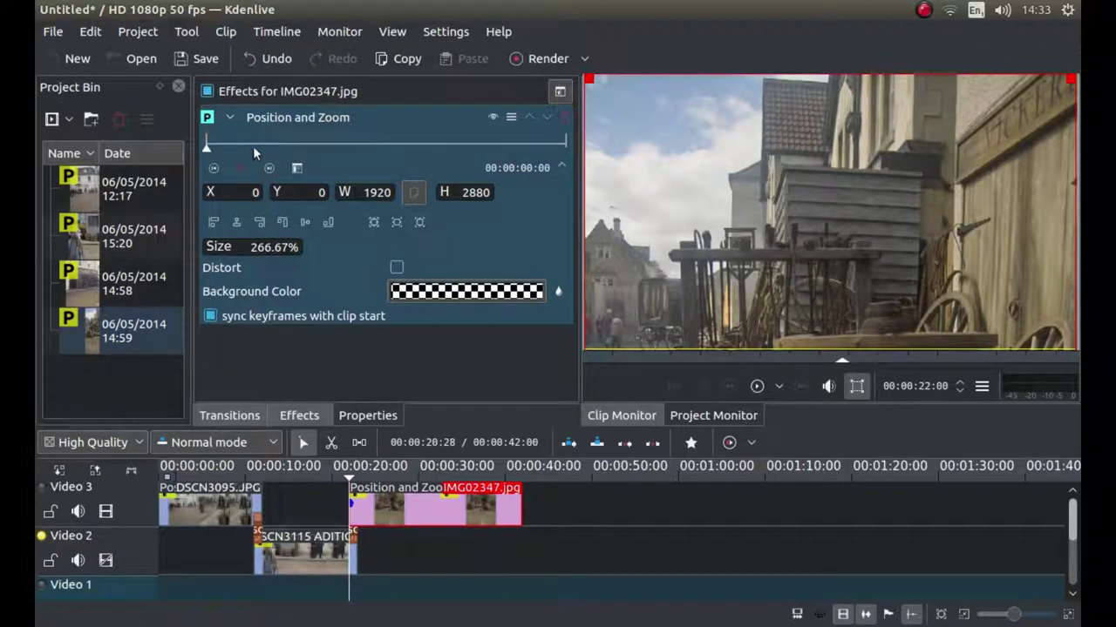
{"action": "left_click_drag", "start_coordinate": [208, 145], "coordinate": [394, 153]}
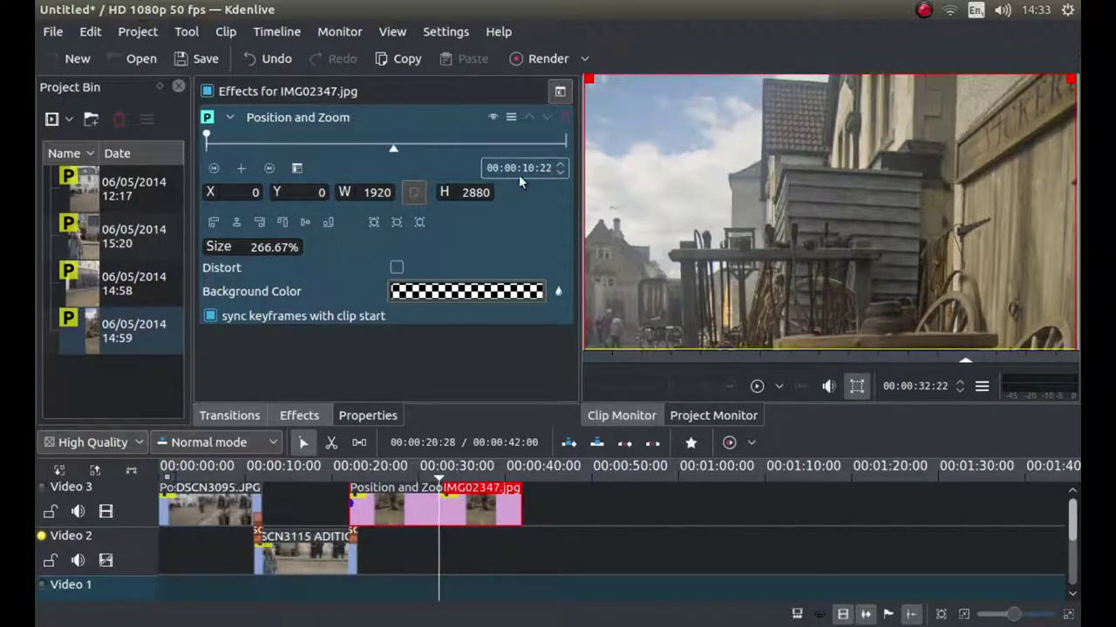
{"action": "left_click", "coordinate": [237, 168]}
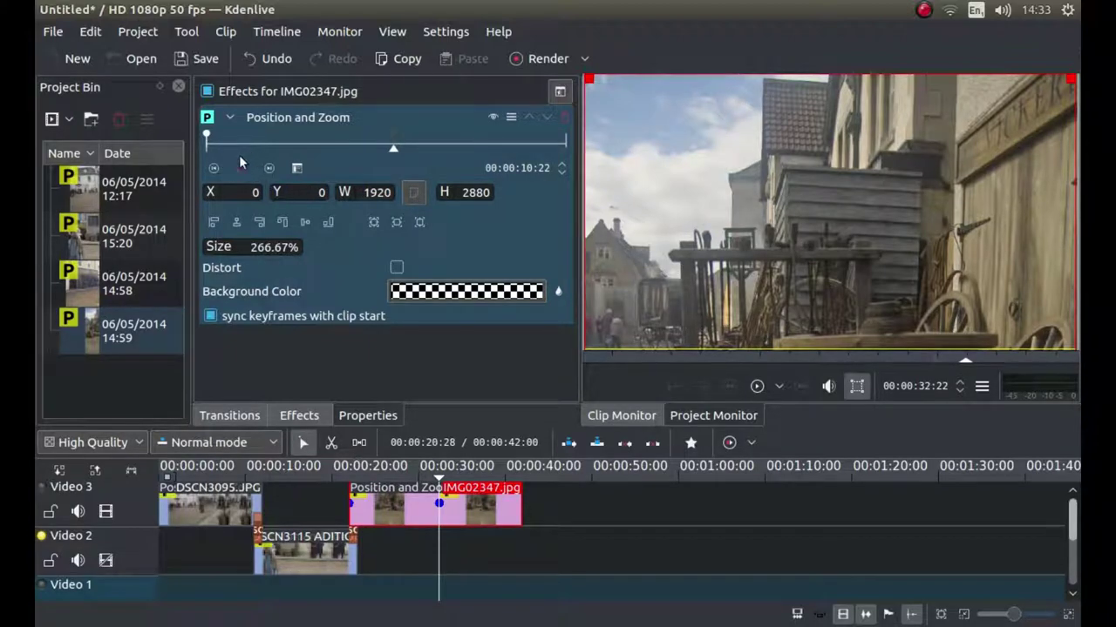
{"action": "left_click", "coordinate": [242, 169]}
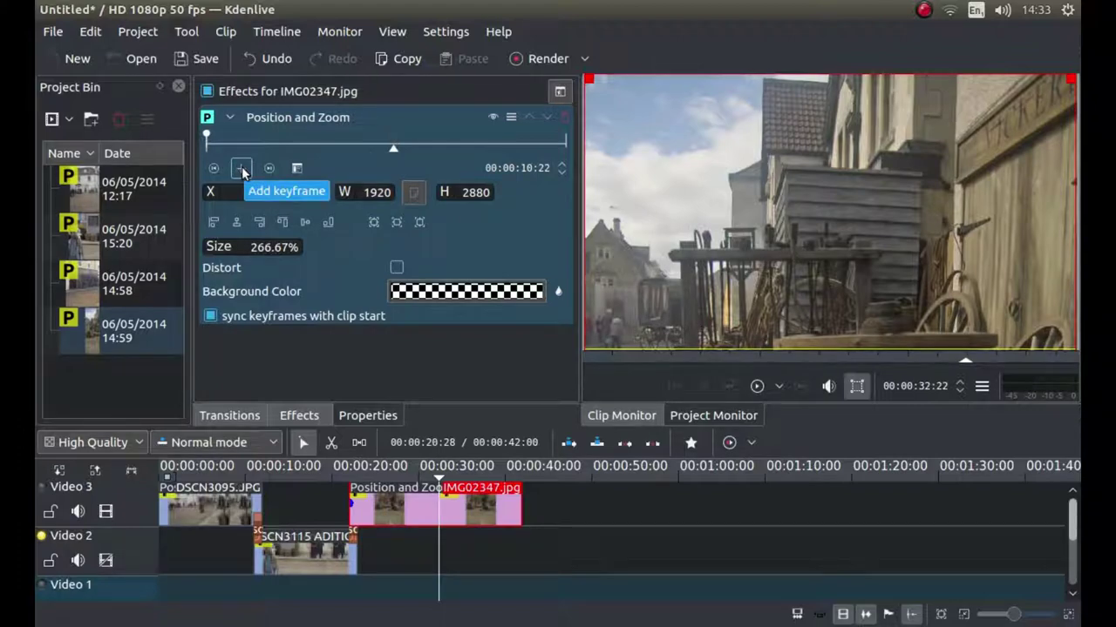
{"action": "left_click", "coordinate": [241, 168]}
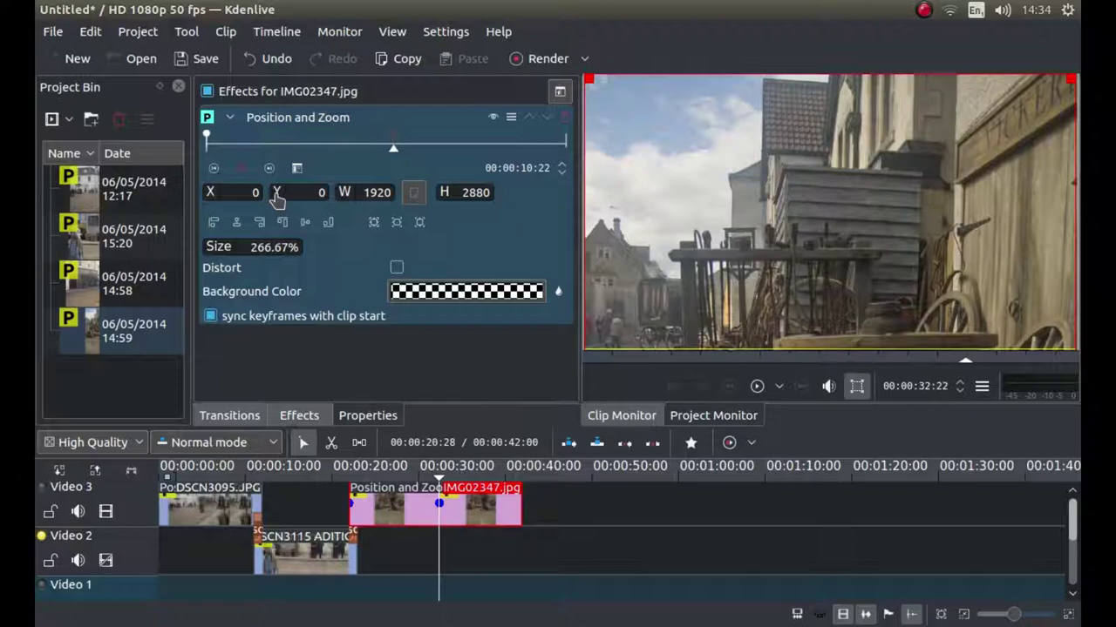
- Set the vertical position Y to -931 at the 00:00:10:22 keyframe of the IMG02347.jpg clip's Position and Zoom effect
{"action": "left_click_drag", "start_coordinate": [272, 193], "coordinate": [84, 225]}
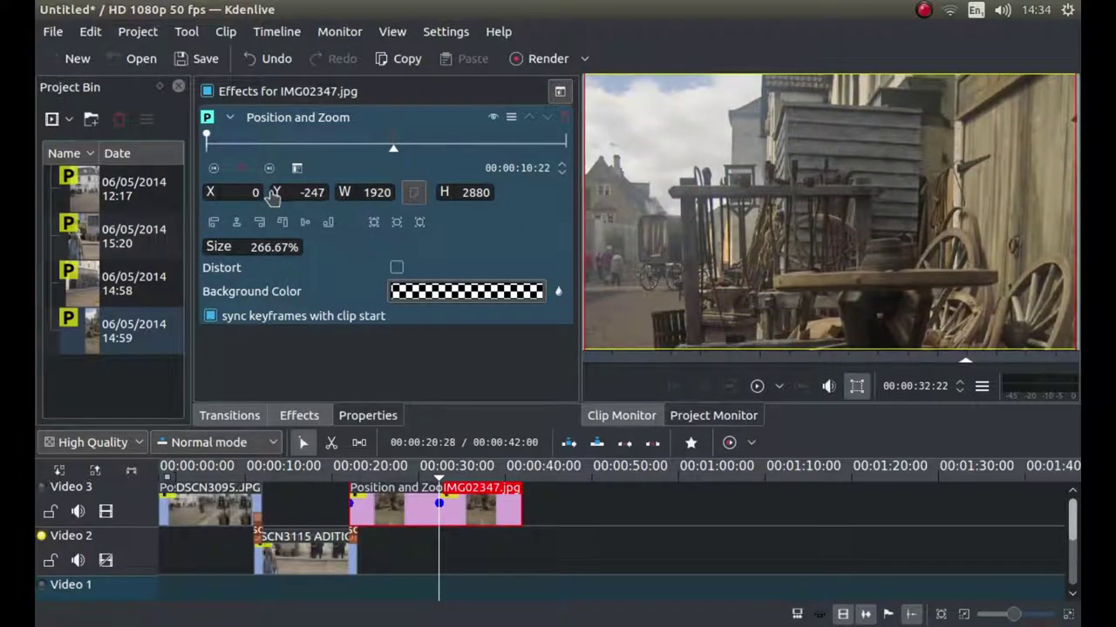
{"action": "left_click_drag", "start_coordinate": [272, 193], "coordinate": [48, 203]}
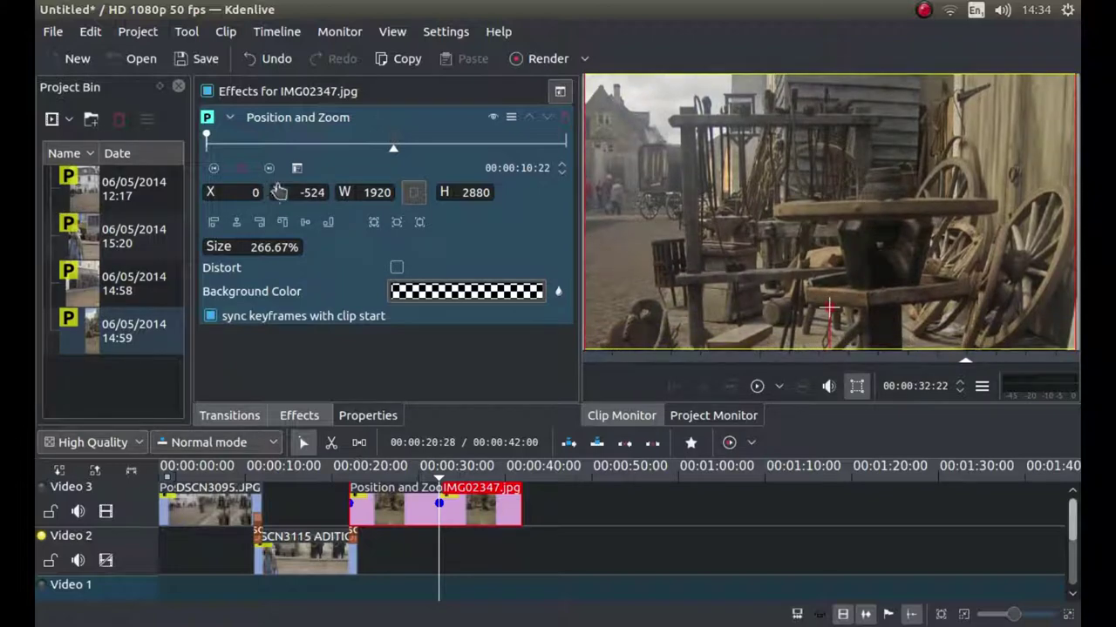
{"action": "left_click_drag", "start_coordinate": [255, 193], "coordinate": [146, 195]}
{"action": "left_click_drag", "start_coordinate": [292, 193], "coordinate": [148, 216]}
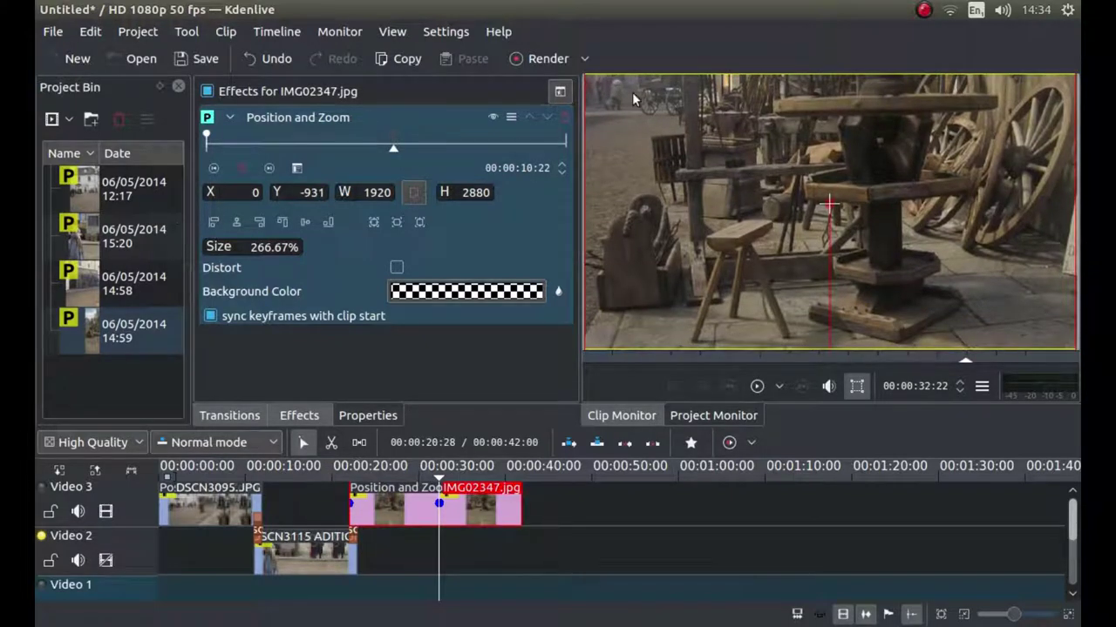
- Play back the vertical pan of the IMG02347.jpg clip from its first keyframe
{"action": "left_click", "coordinate": [217, 169]}
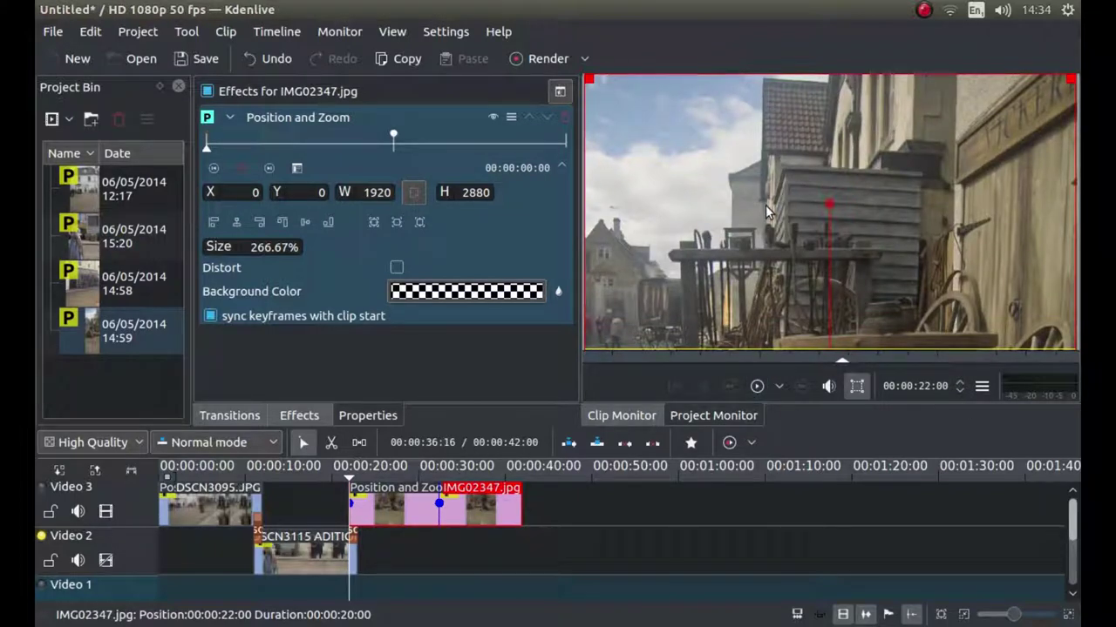
{"action": "key", "text": "space"}
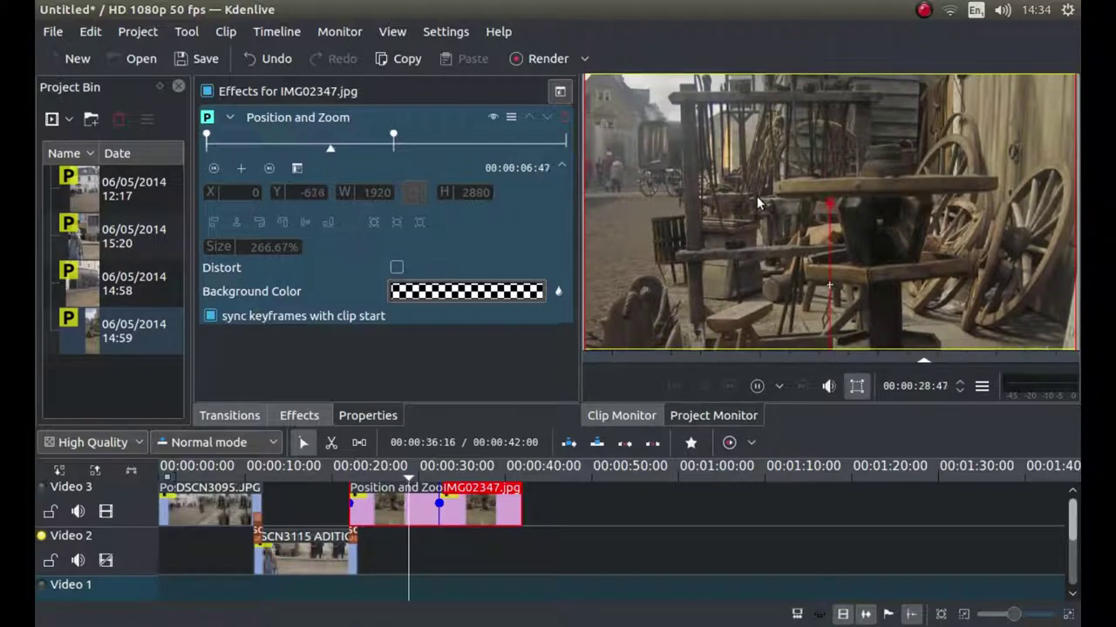
{"action": "left_click", "coordinate": [746, 212]}
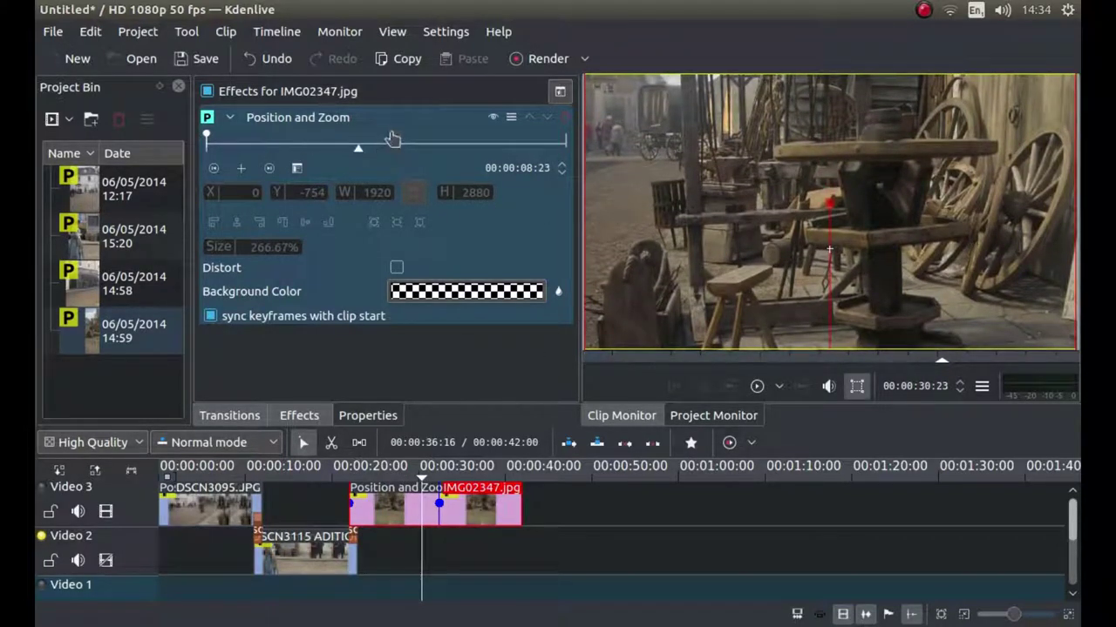
- Trim the IMG02347.jpg clip to end at its second keyframe at 00:00:32:22 and add a Dissolve transition at its end
{"action": "left_click", "coordinate": [272, 168]}
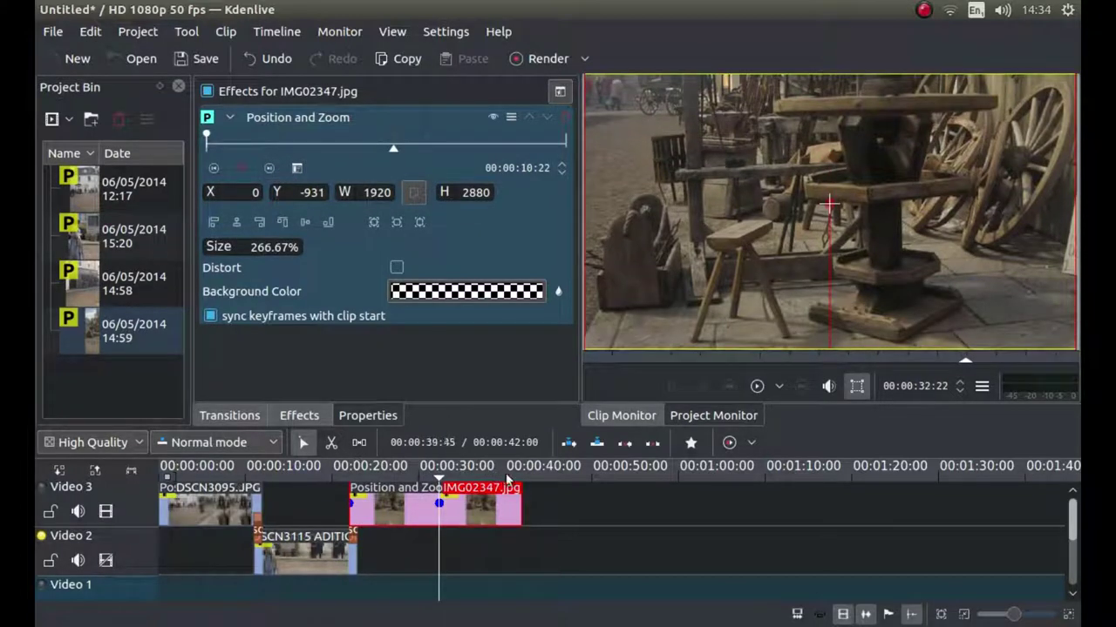
{"action": "left_click_drag", "start_coordinate": [521, 499], "coordinate": [439, 499]}
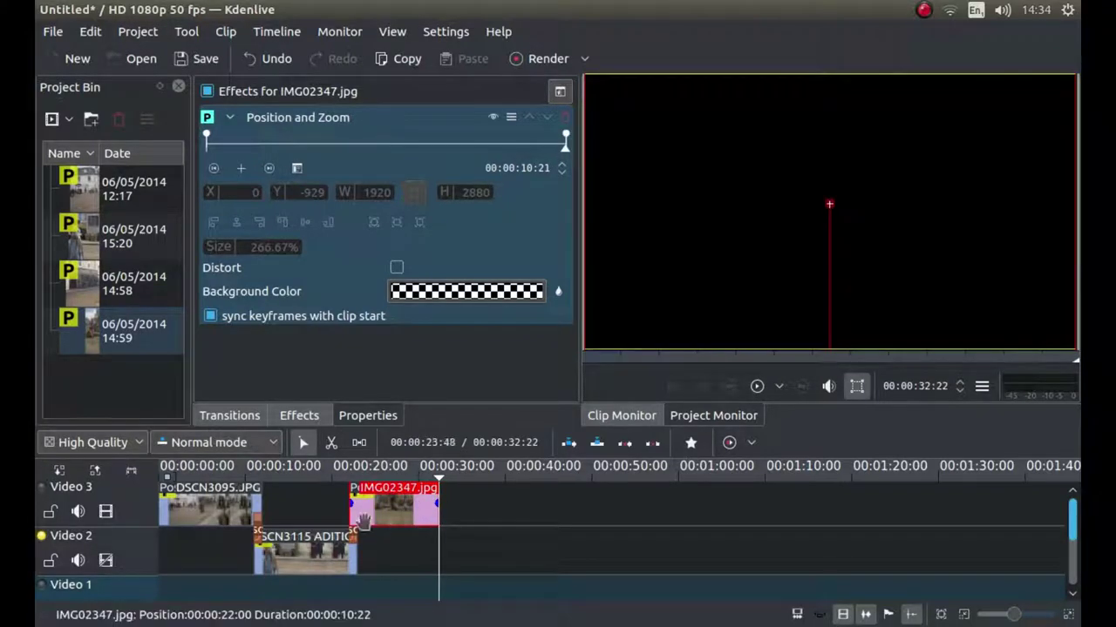
{"action": "right_click", "coordinate": [417, 503]}
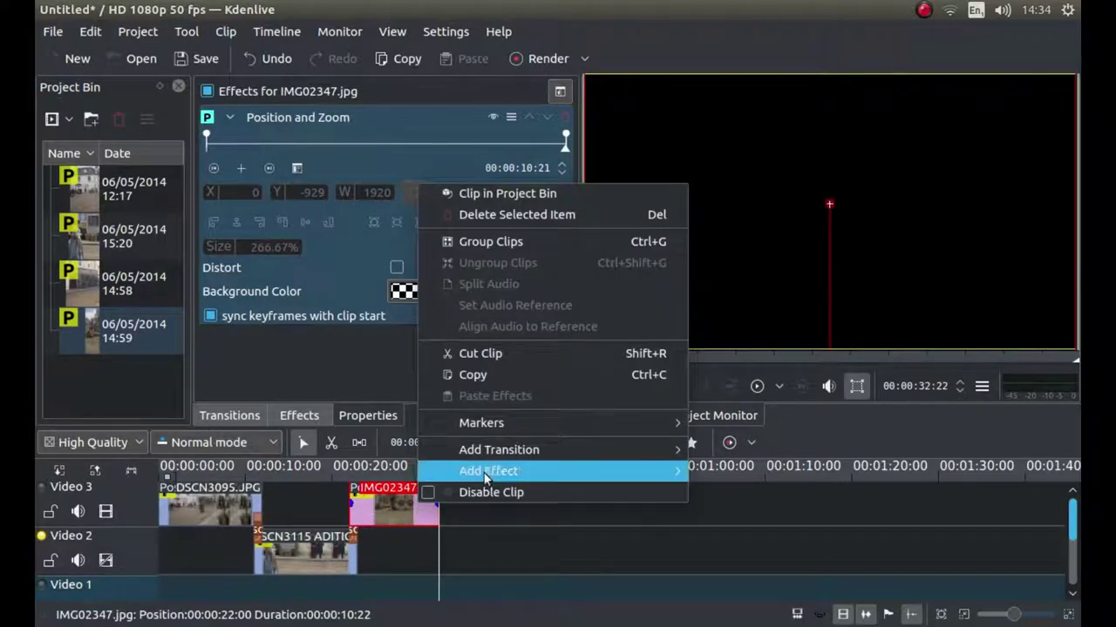
{"action": "mouse_move", "coordinate": [488, 457]}
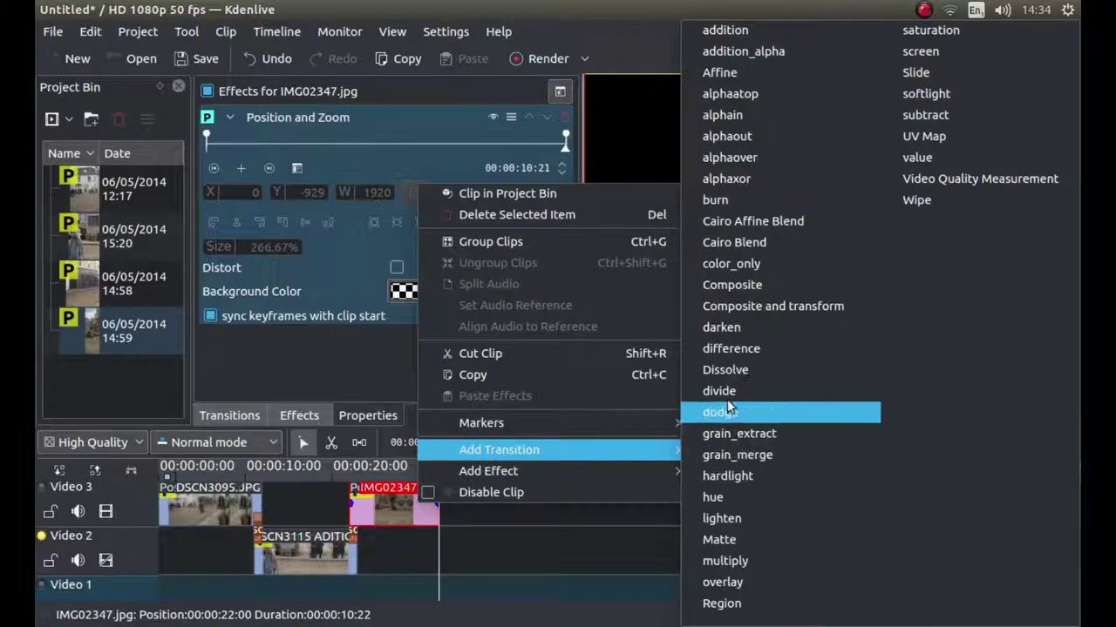
{"action": "left_click", "coordinate": [733, 373]}
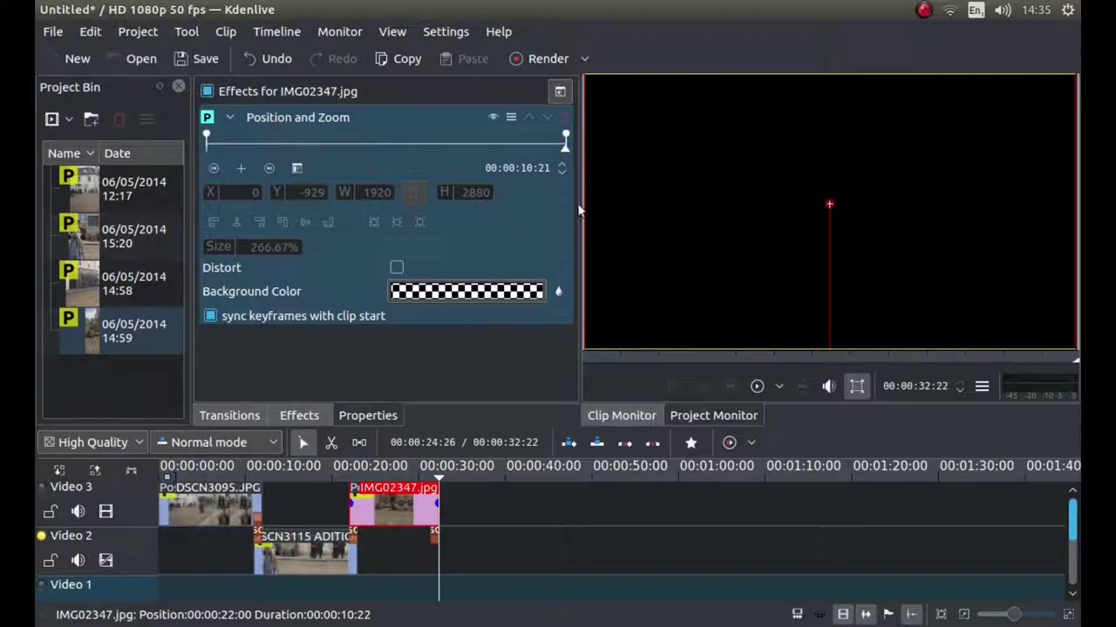
- Open the render settings and choose the generic MP4 (H264) format for the full project
{"action": "left_click", "coordinate": [529, 60]}
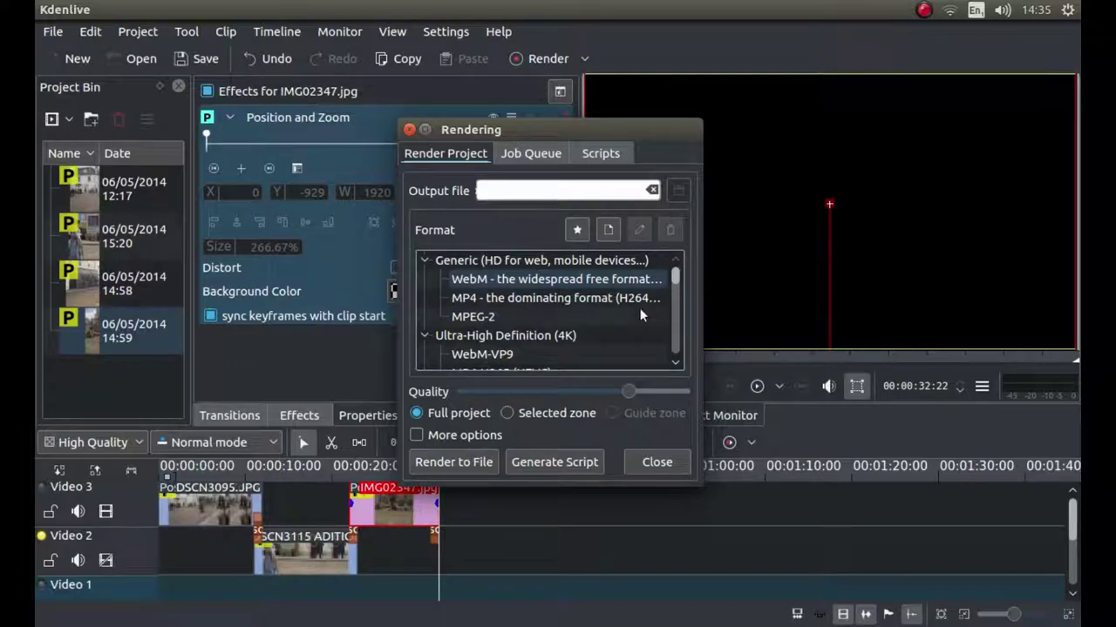
{"action": "scroll", "coordinate": [548, 332], "scroll_direction": "down", "scroll_amount": 2}
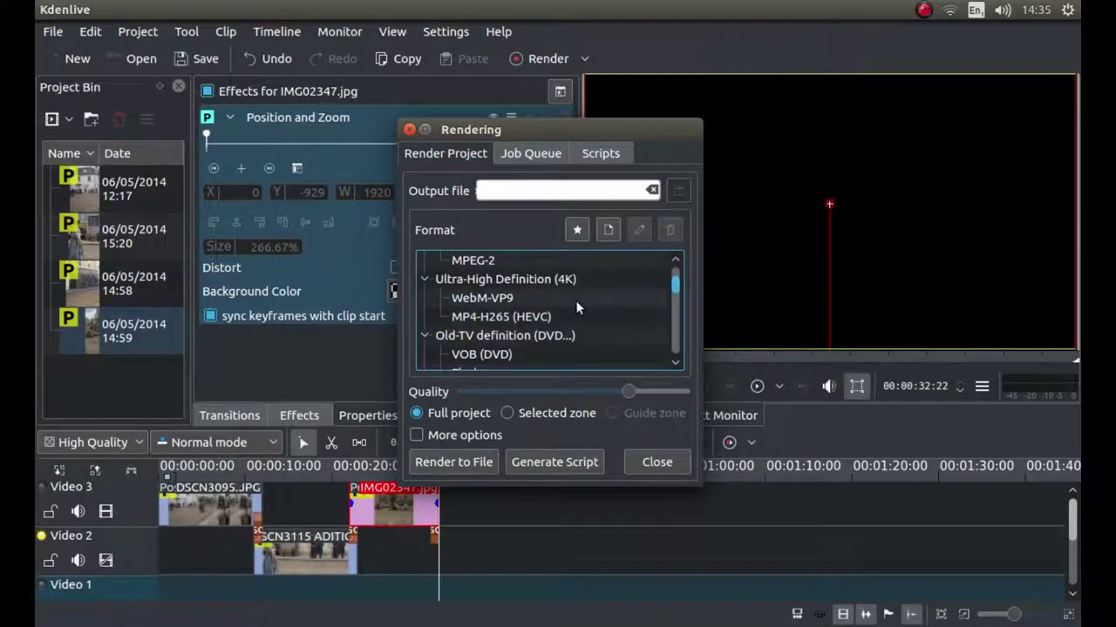
{"action": "scroll", "coordinate": [576, 299], "scroll_direction": "up", "scroll_amount": 2}
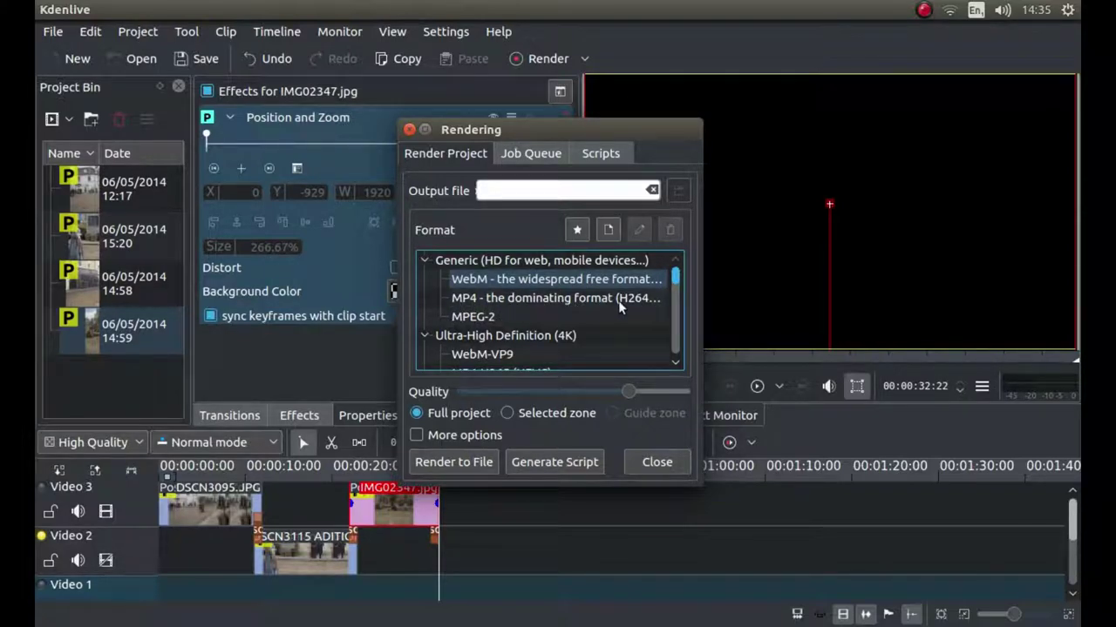
{"action": "left_click", "coordinate": [540, 300]}
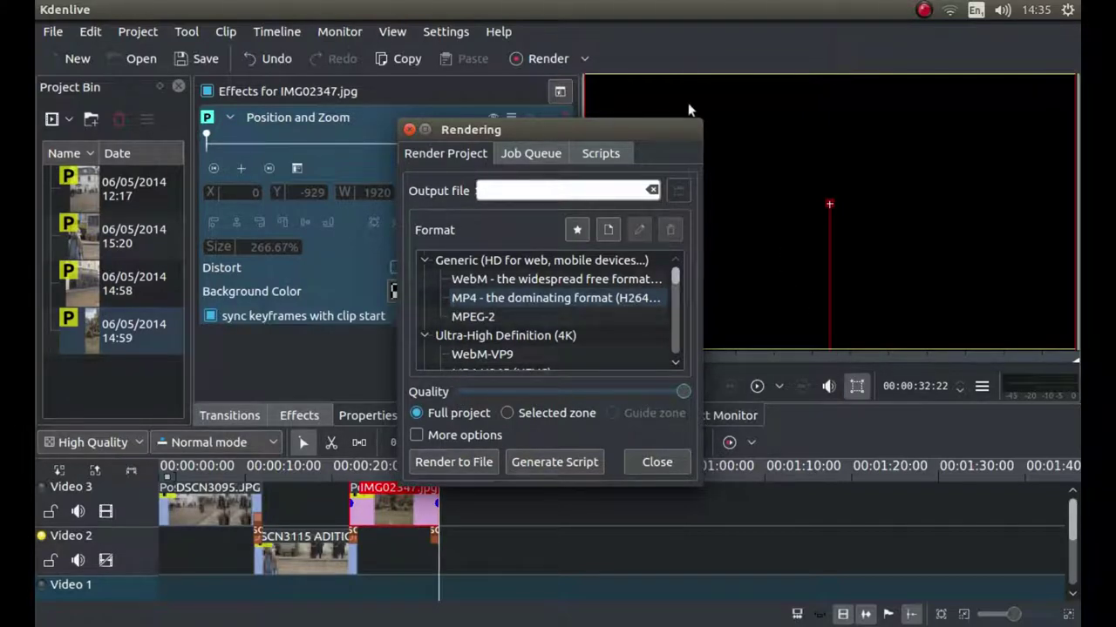
- Set the render output file to P&Z in the Desktop folder and start rendering the full project
{"action": "left_click", "coordinate": [679, 190]}
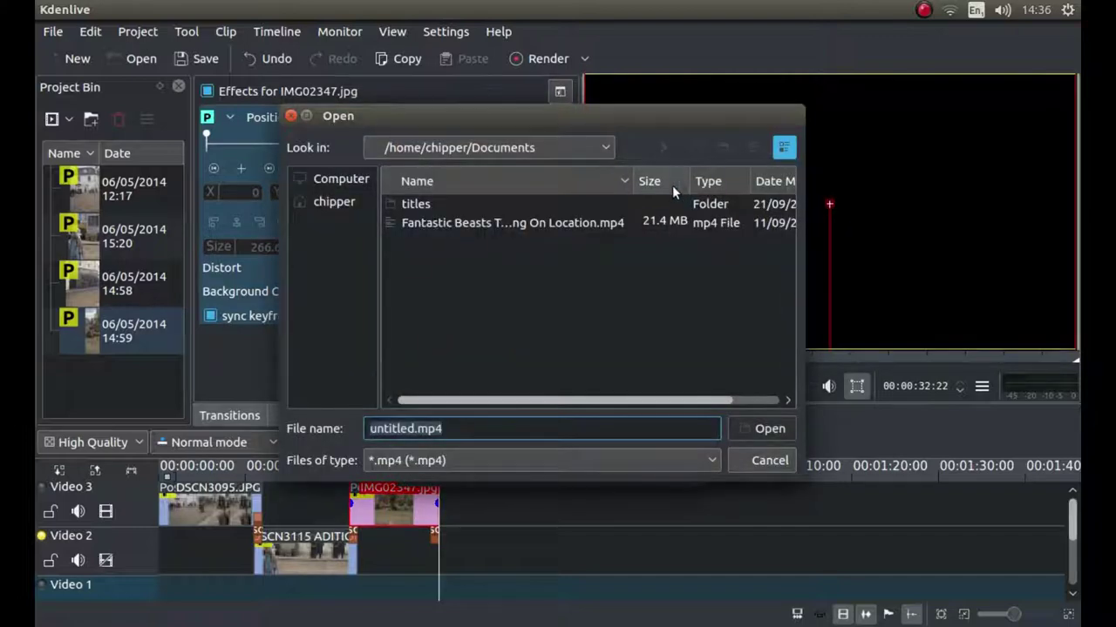
{"action": "left_click", "coordinate": [339, 204]}
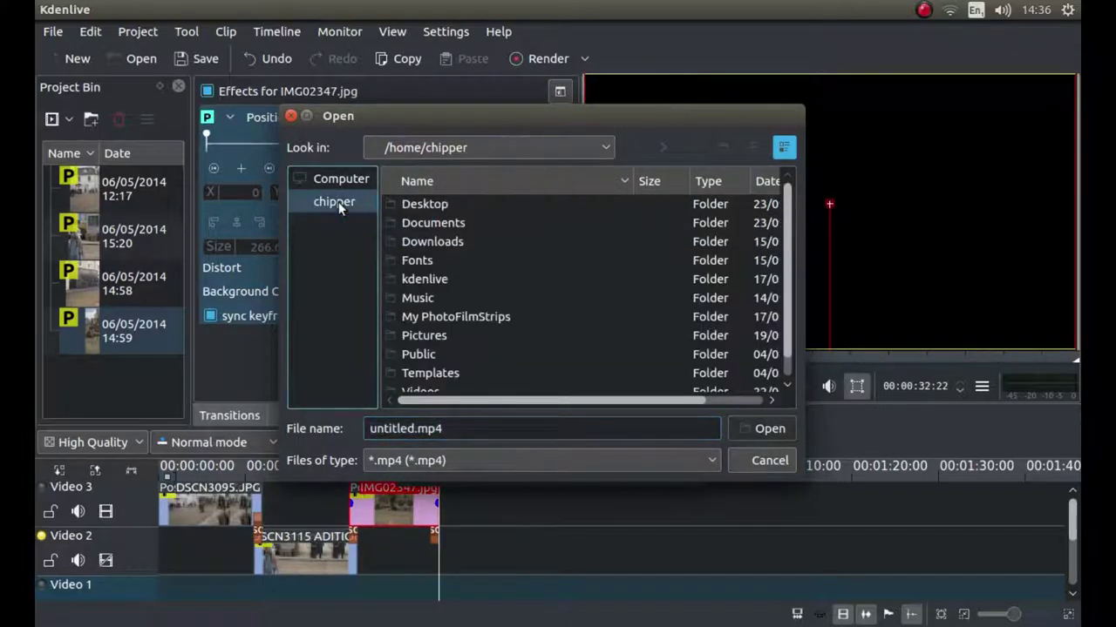
{"action": "left_click", "coordinate": [422, 206]}
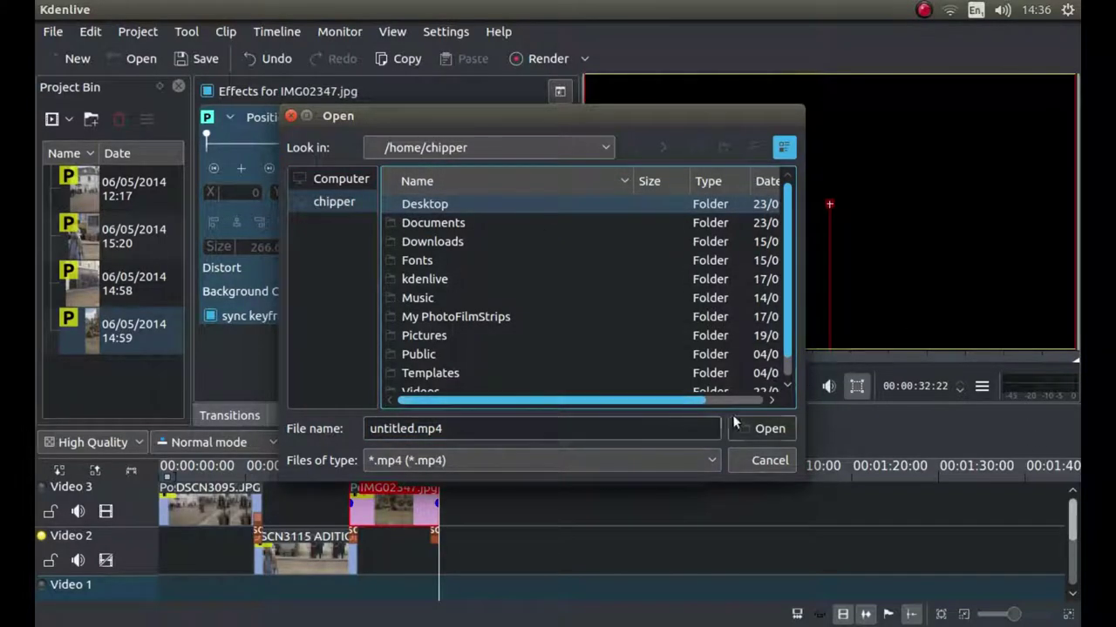
{"action": "double_click", "coordinate": [407, 206]}
{"action": "left_click", "coordinate": [444, 427]}
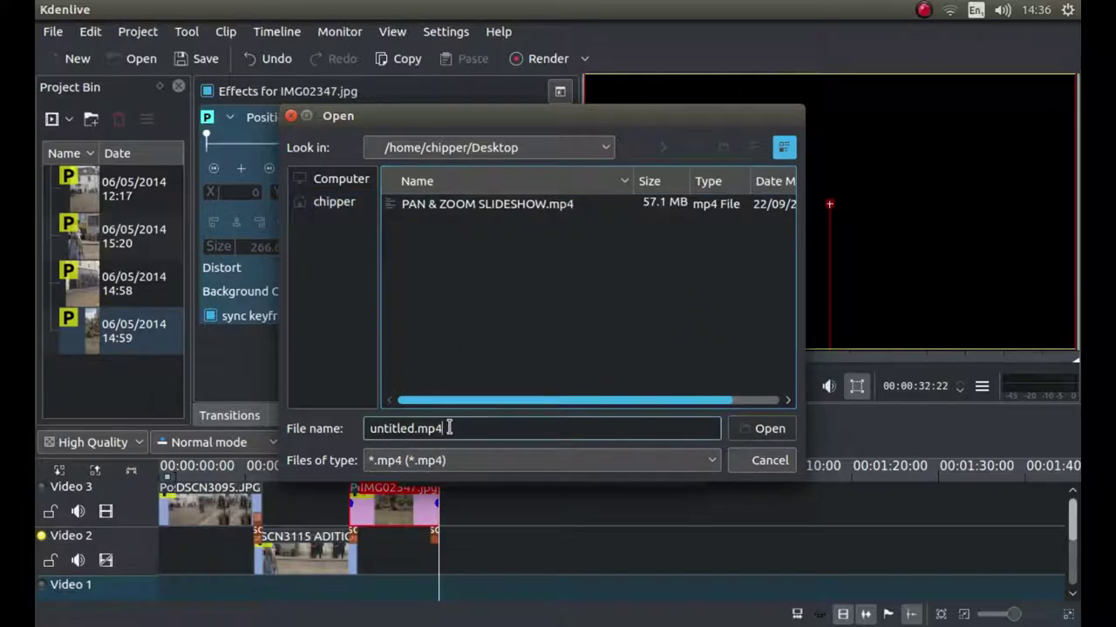
{"action": "left_click_drag", "start_coordinate": [445, 427], "coordinate": [372, 428]}
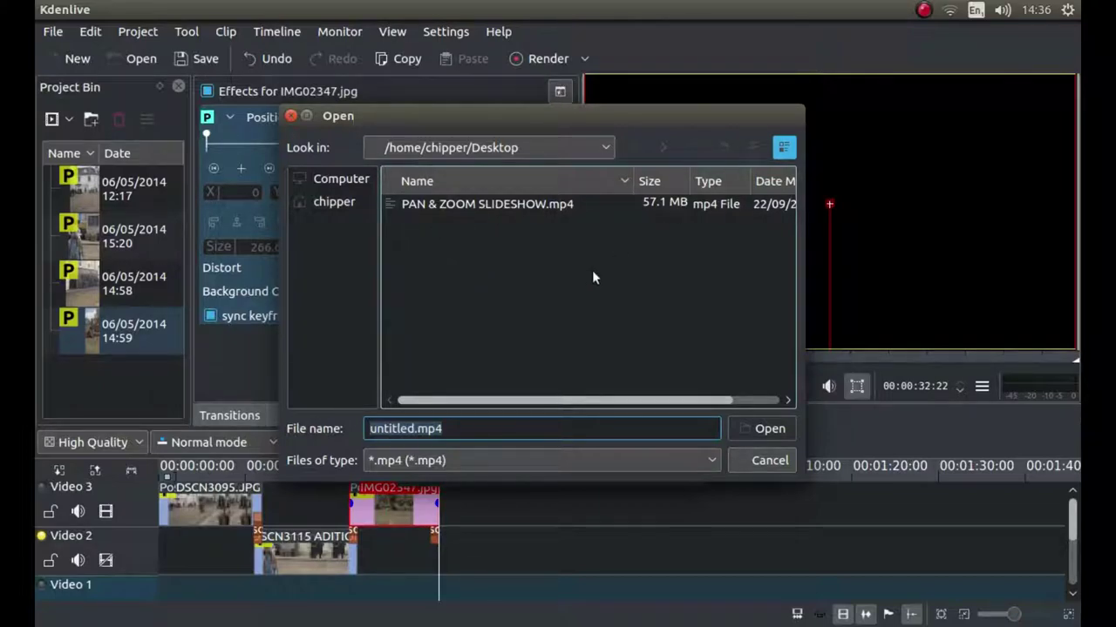
{"action": "type", "text": "P"}
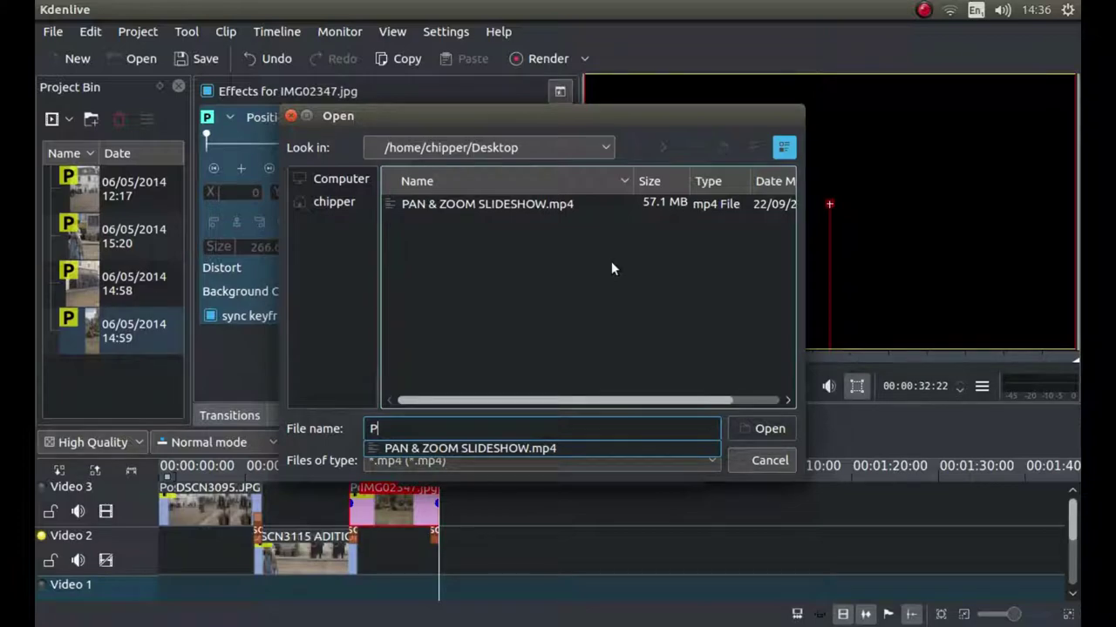
{"action": "type", "text": "&Z"}
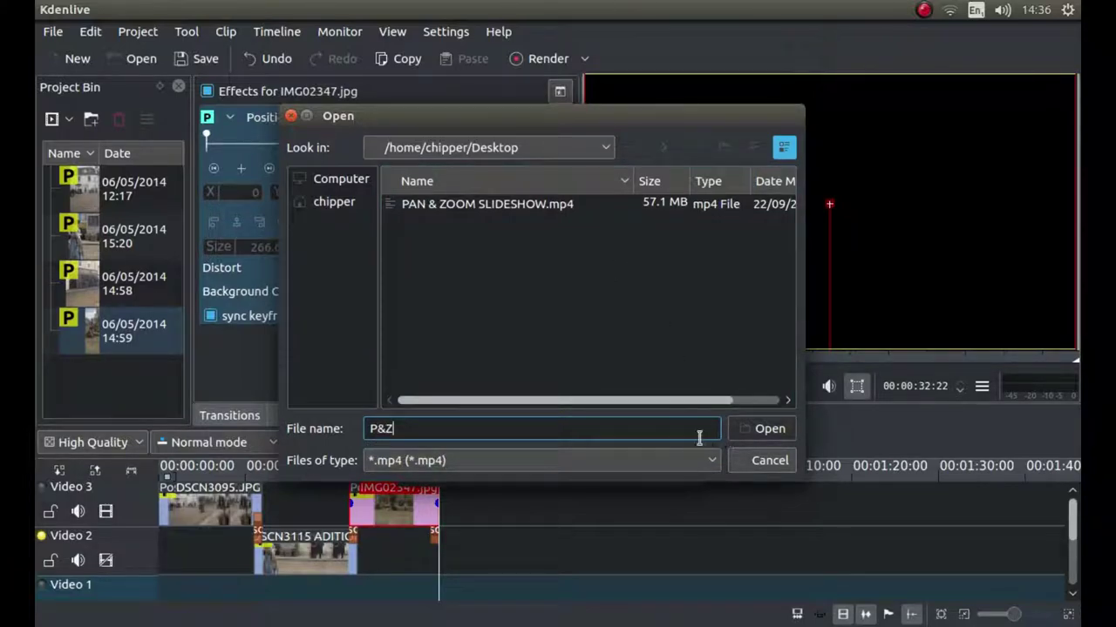
{"action": "left_click", "coordinate": [748, 429]}
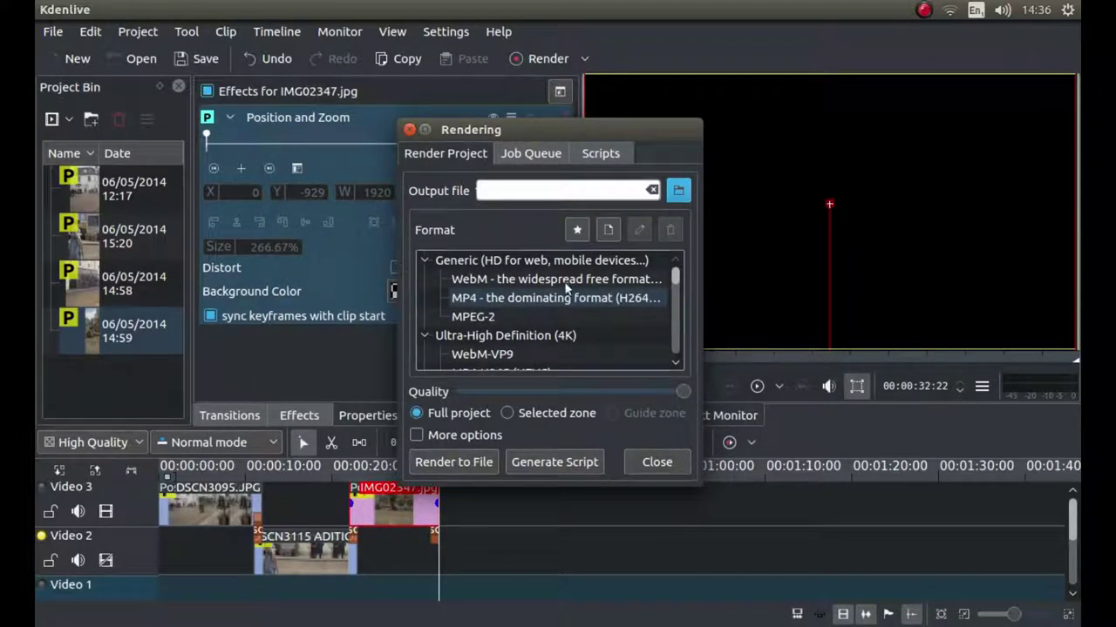
{"action": "left_click", "coordinate": [459, 463]}
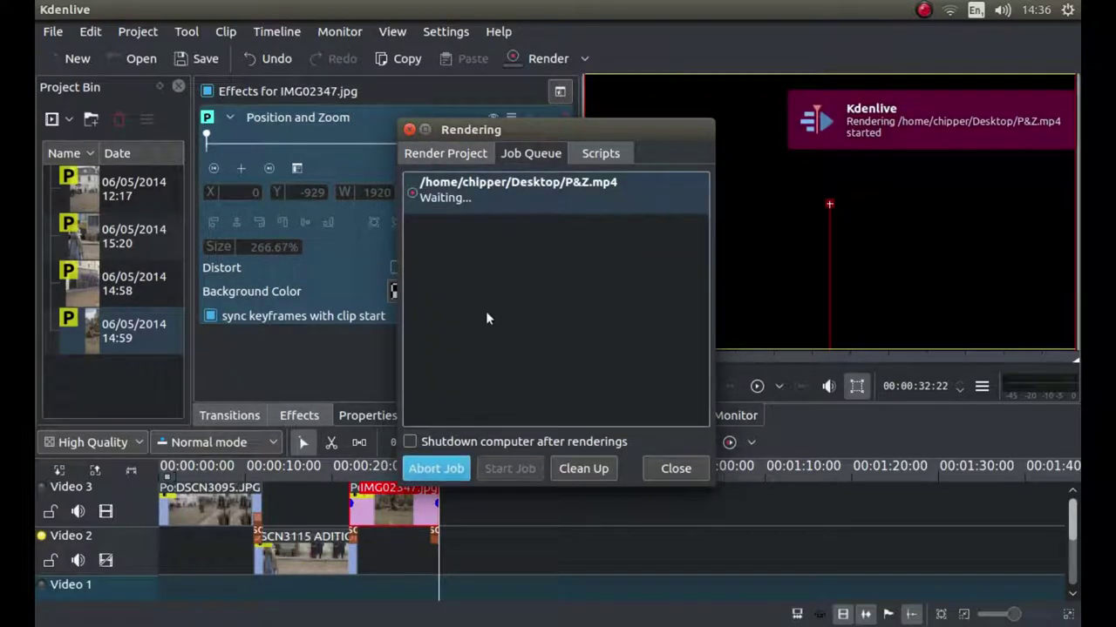
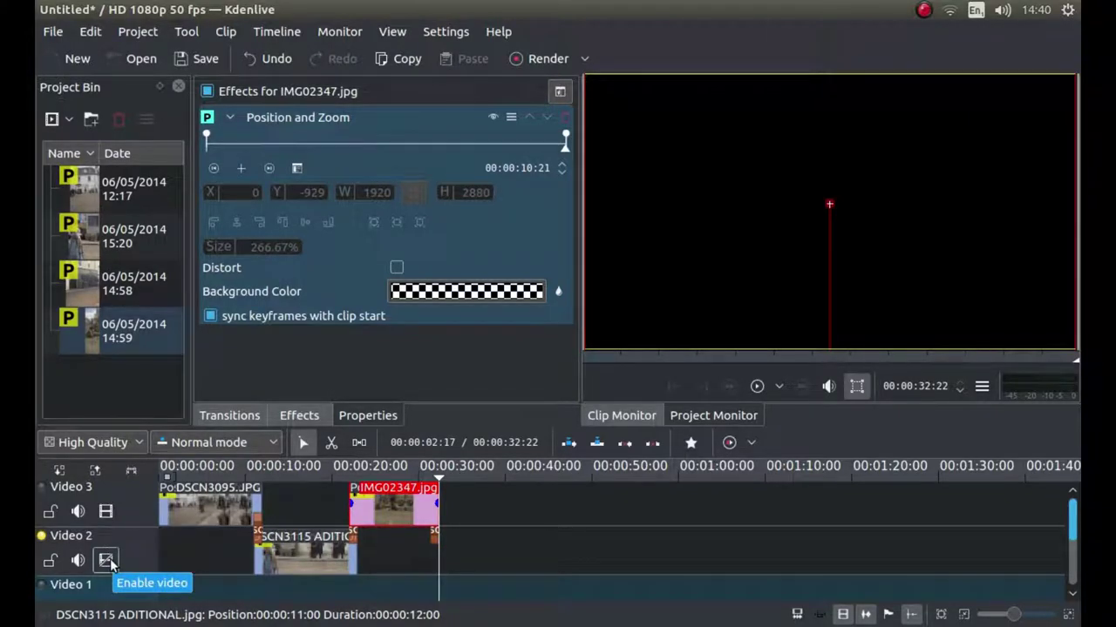
- Re-enable video on the Video 2 track and render the full project again, overwriting P&Z.mp4 on the Desktop
{"action": "left_click", "coordinate": [106, 560]}
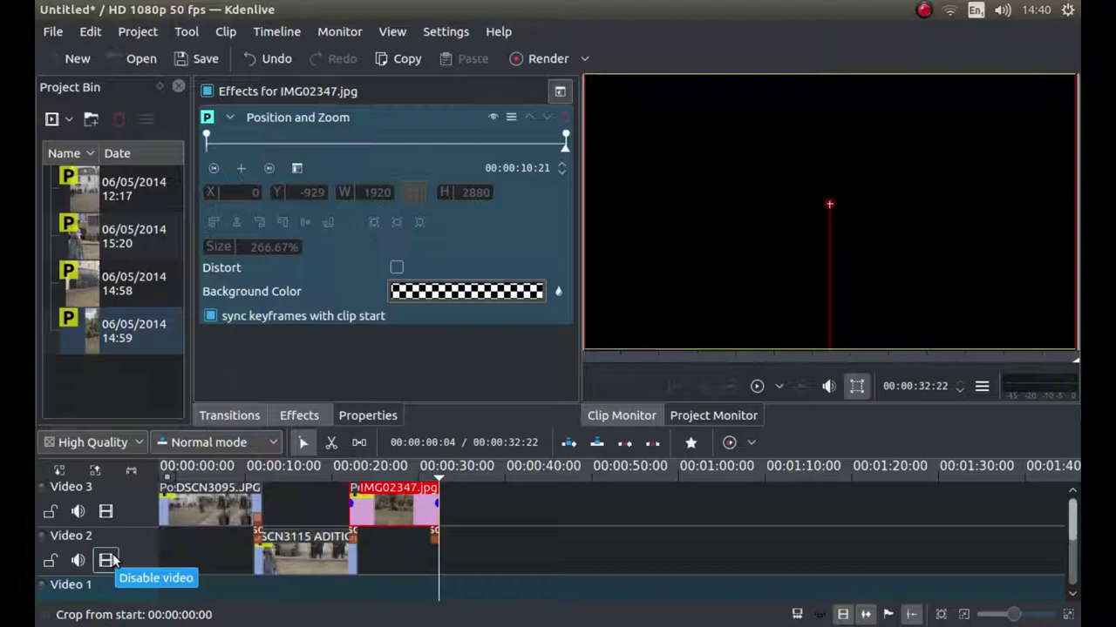
{"action": "left_click", "coordinate": [539, 59]}
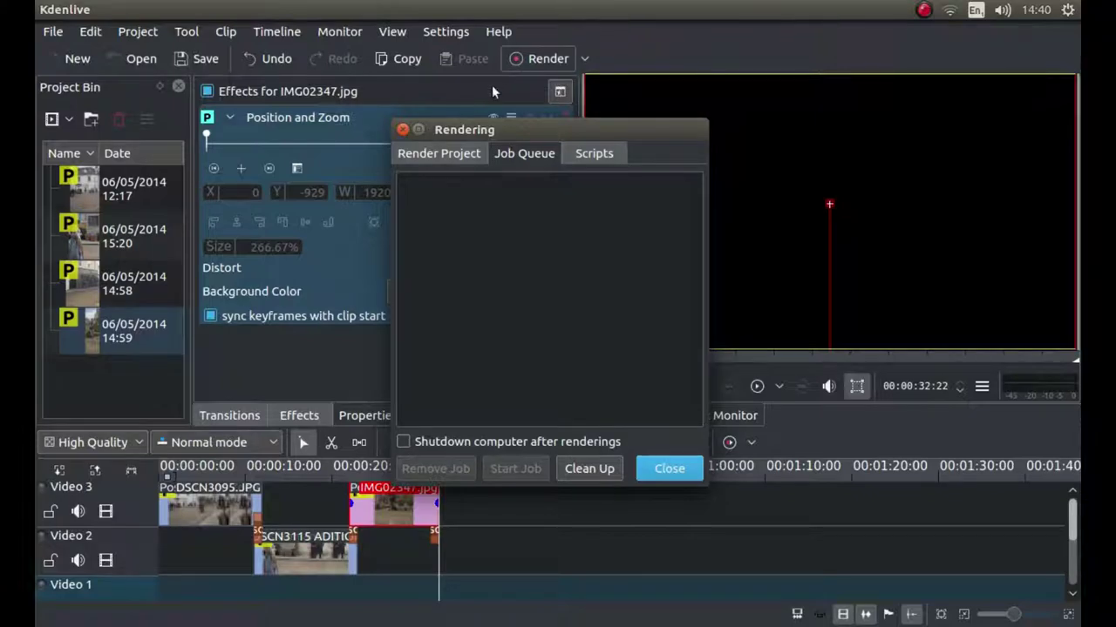
{"action": "left_click", "coordinate": [453, 158]}
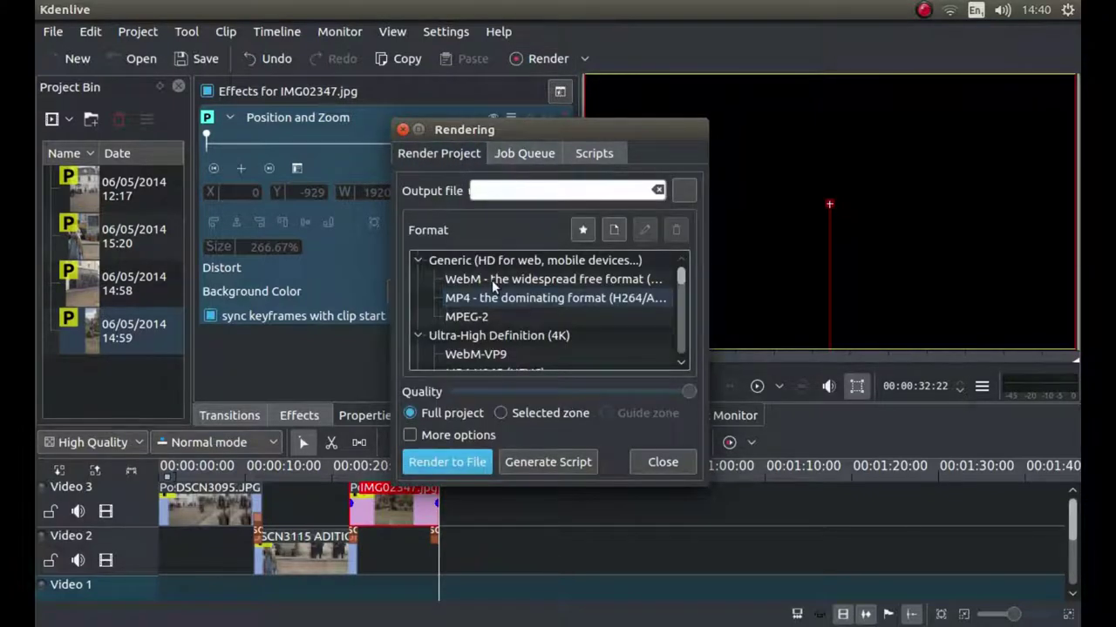
{"action": "left_click", "coordinate": [683, 191]}
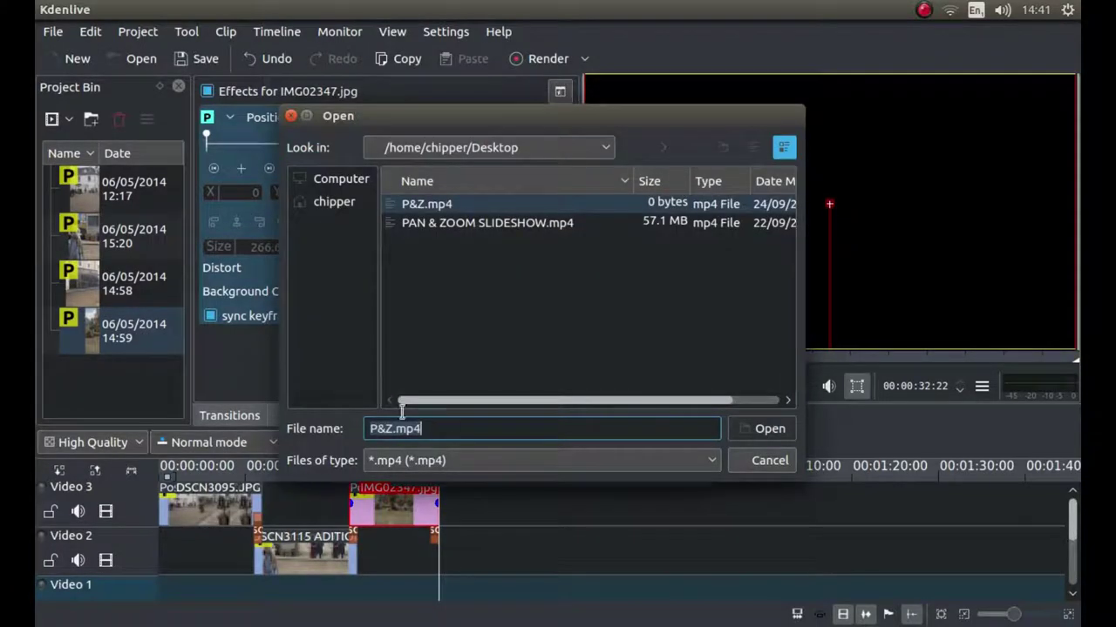
{"action": "left_click", "coordinate": [759, 428]}
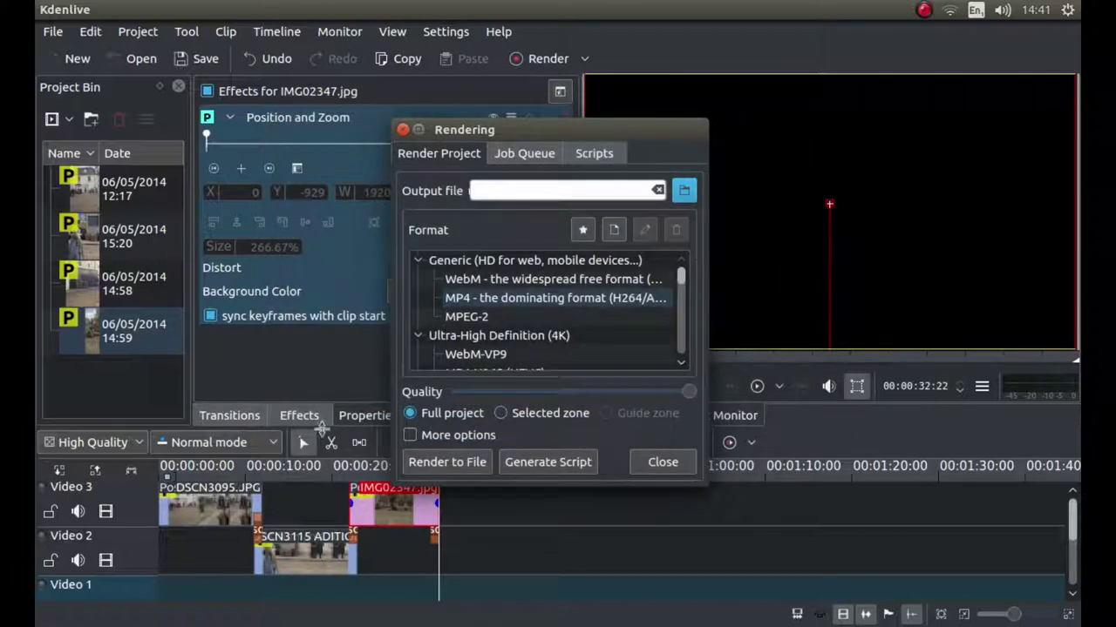
{"action": "left_click", "coordinate": [450, 464]}
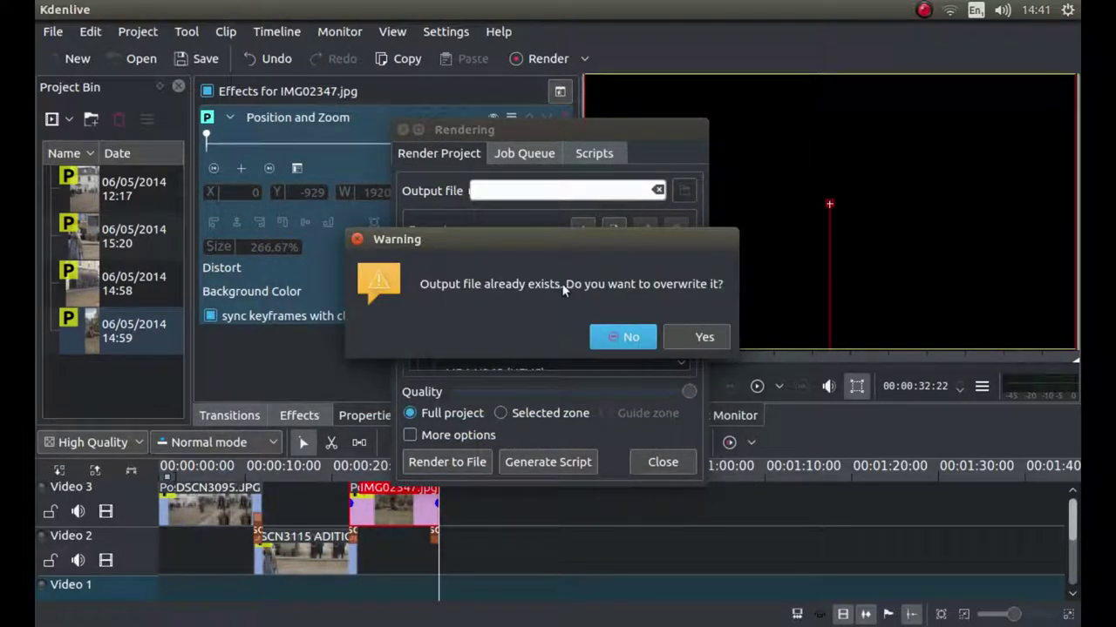
{"action": "left_click", "coordinate": [687, 337]}
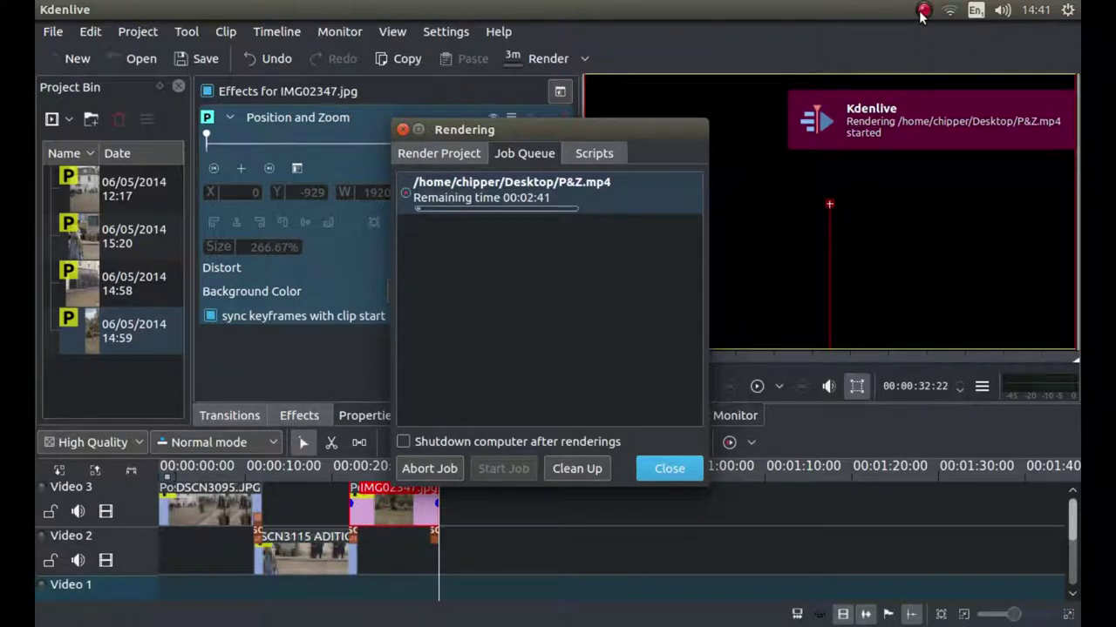
{"action": "left_click", "coordinate": [921, 11]}
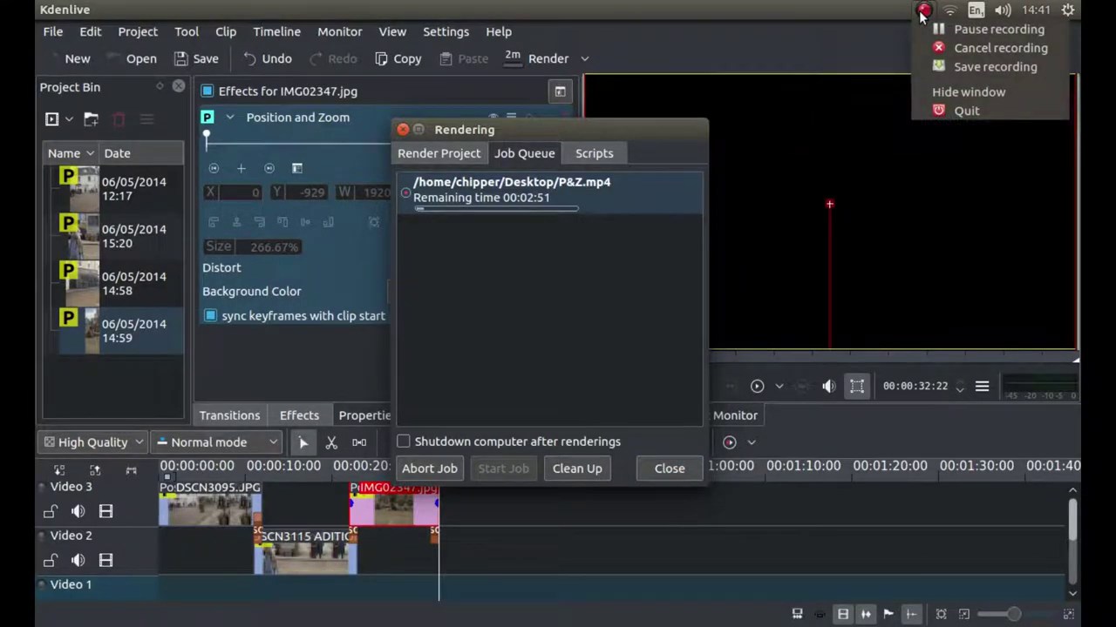
{"action": "left_click", "coordinate": [931, 30]}
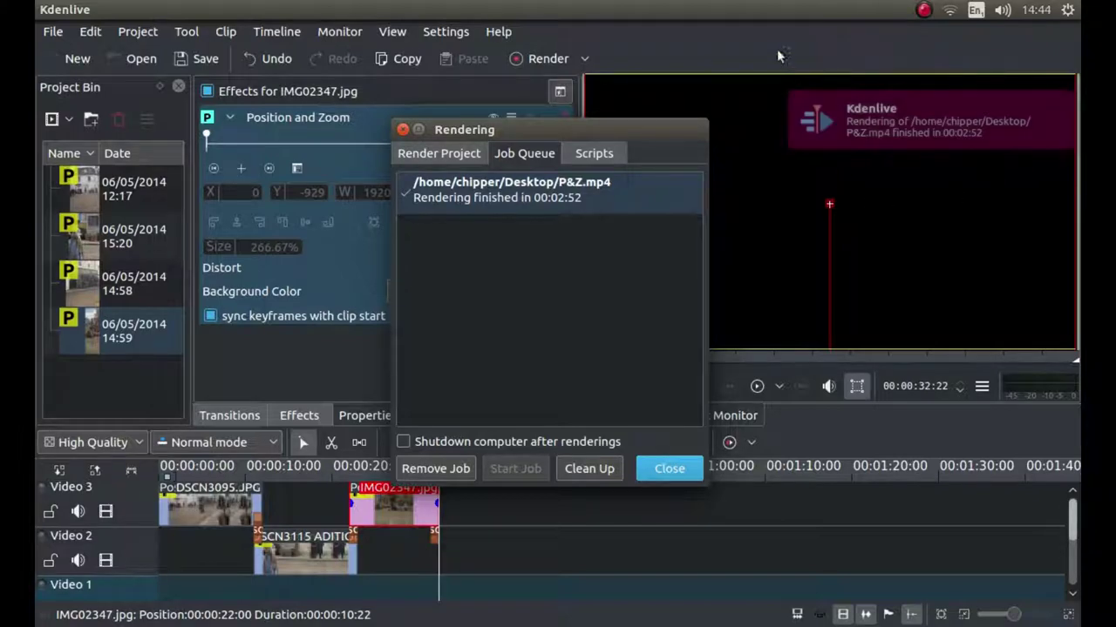
- Remove the finished P&Z.mp4 job from the render queue
{"action": "left_click", "coordinate": [434, 469]}
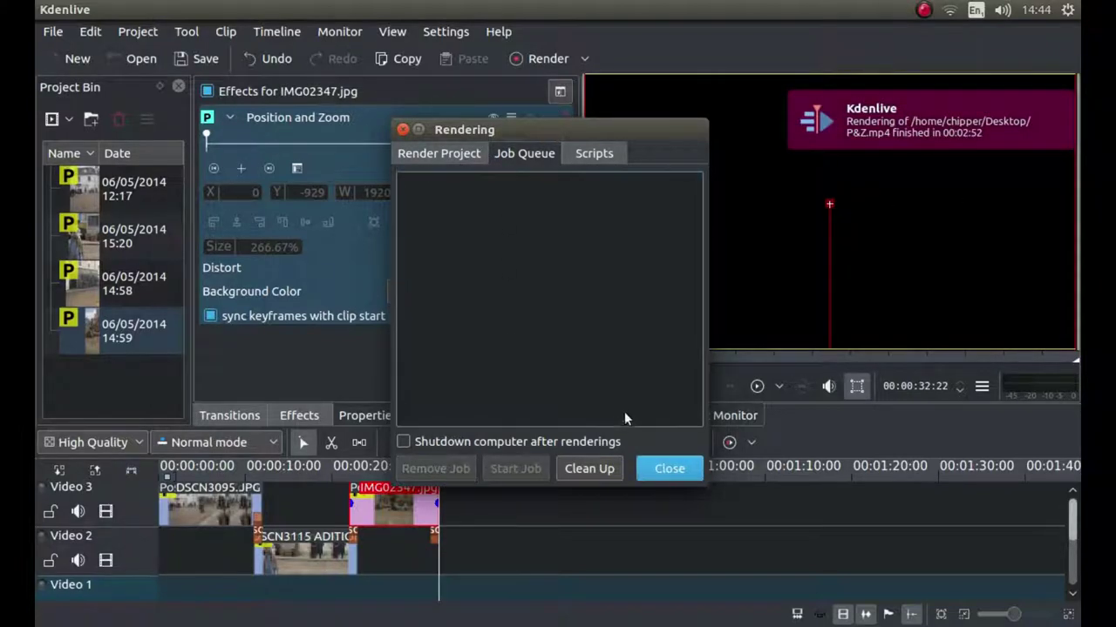
- Close the Rendering window and return to the project
{"action": "left_click", "coordinate": [660, 469]}
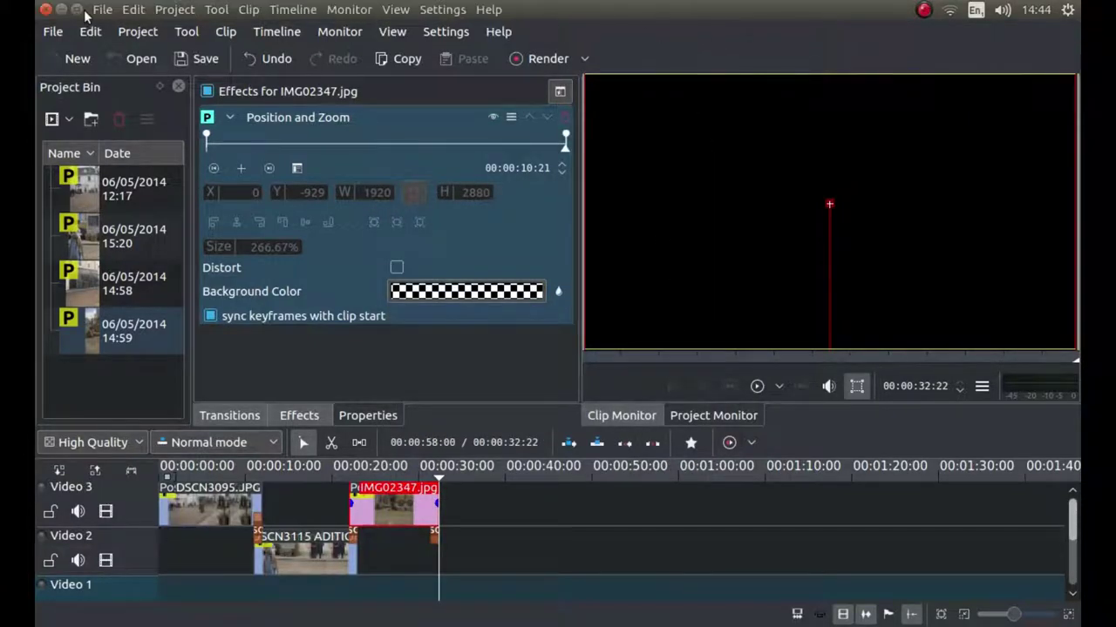
{"action": "left_click", "coordinate": [52, 31]}
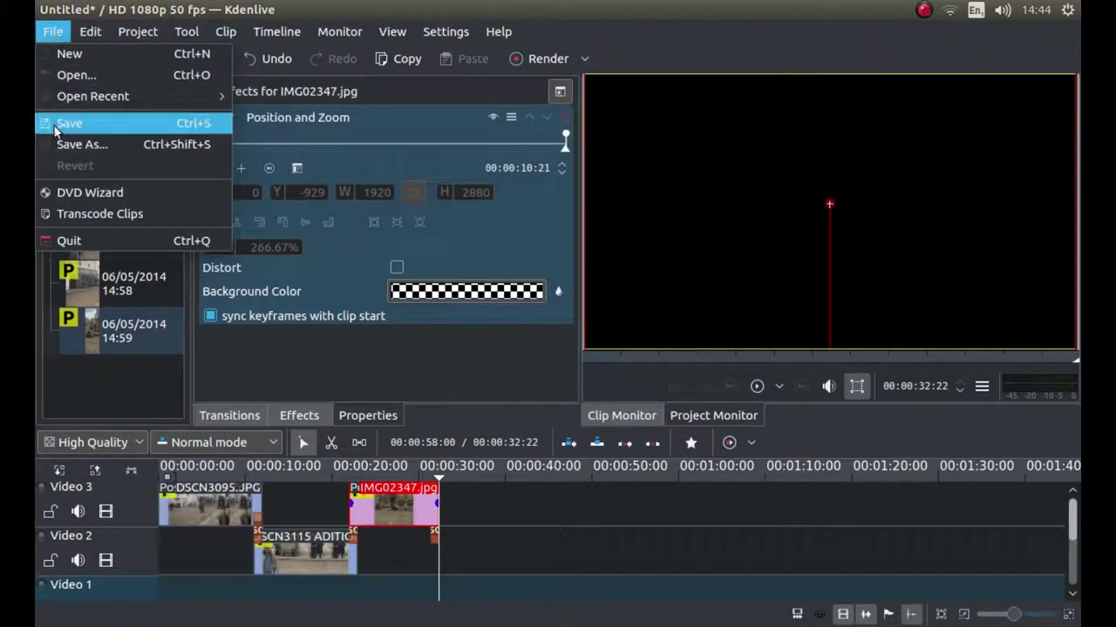
{"action": "left_click", "coordinate": [69, 146]}
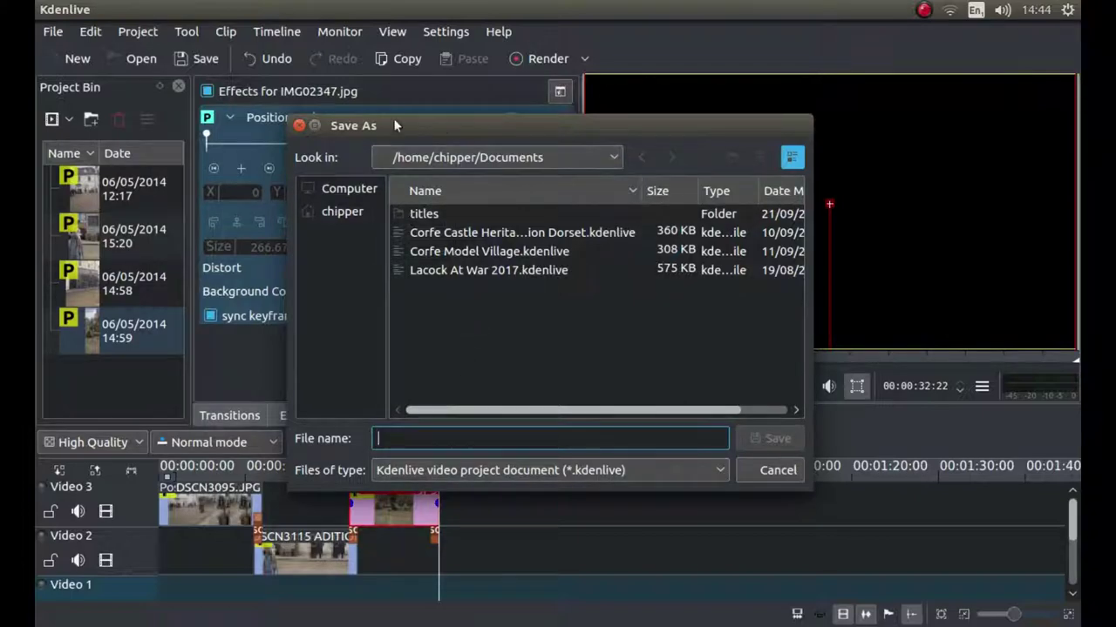
{"action": "left_click", "coordinate": [300, 126]}
{"action": "left_click", "coordinate": [52, 32]}
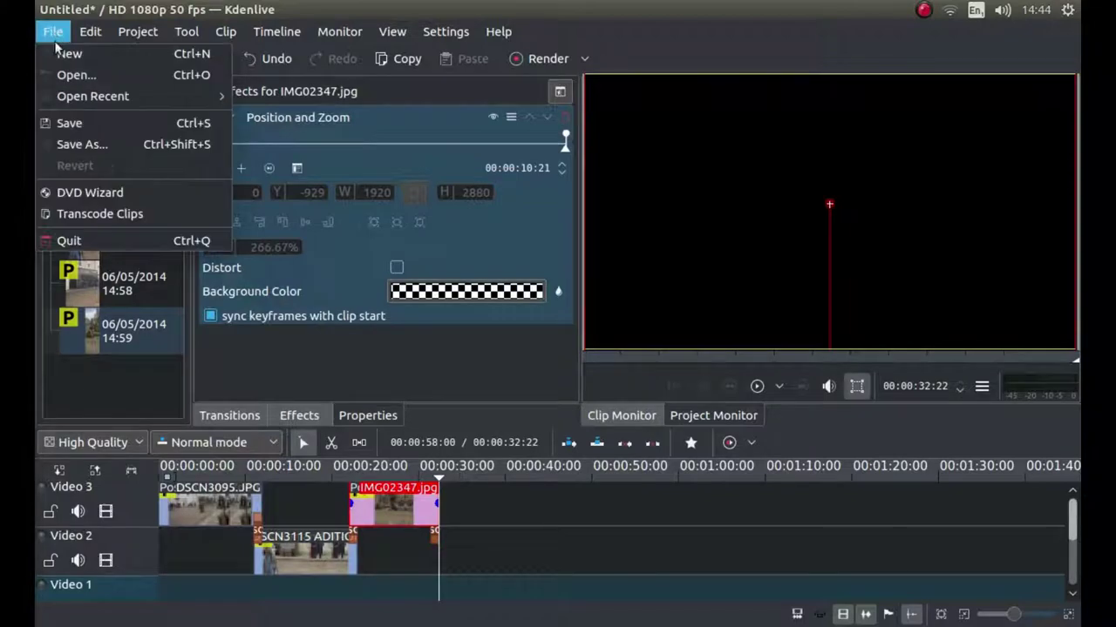
{"action": "mouse_move", "coordinate": [80, 103]}
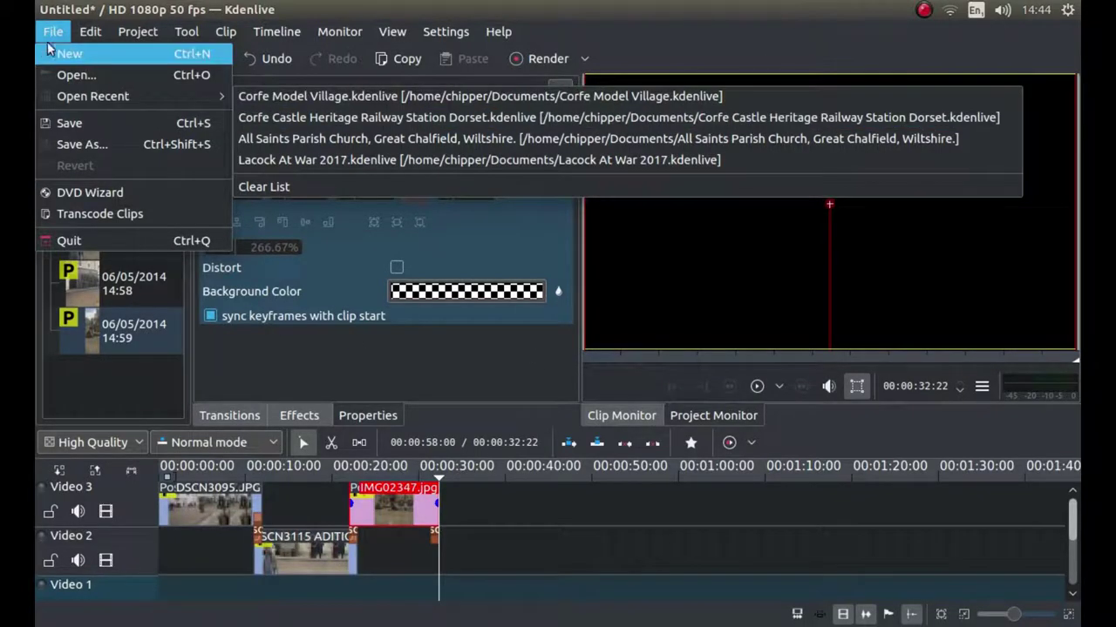
{"action": "left_click", "coordinate": [57, 12]}
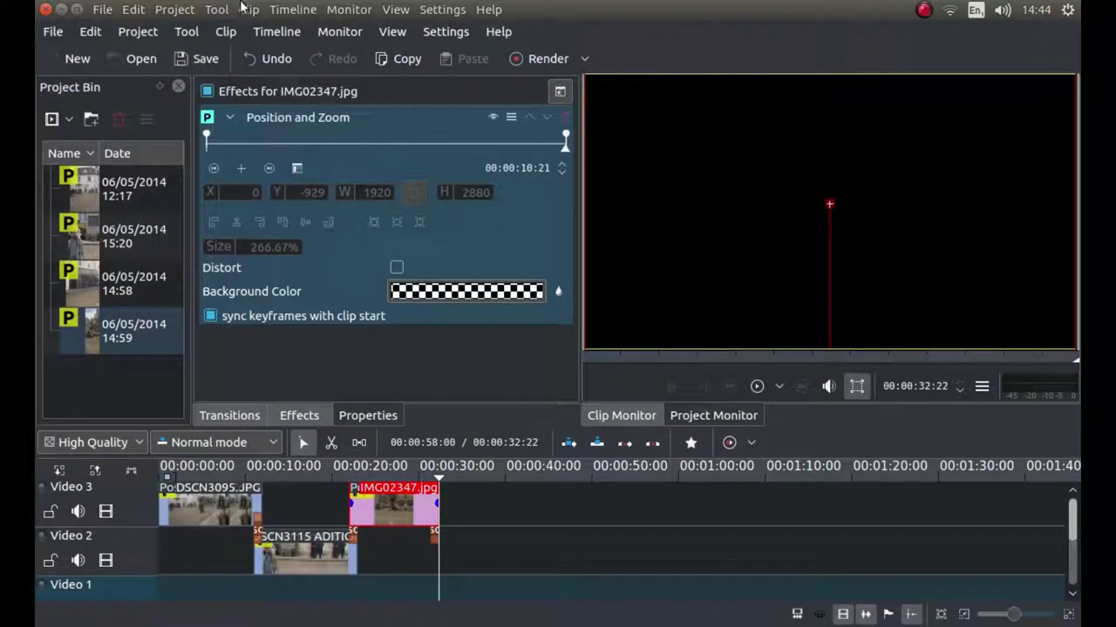
- Minimize the editor, play the rendered P&Z.mp4 from the desktop in Videos, and pause it at about 0:19
{"action": "left_click", "coordinate": [61, 9]}
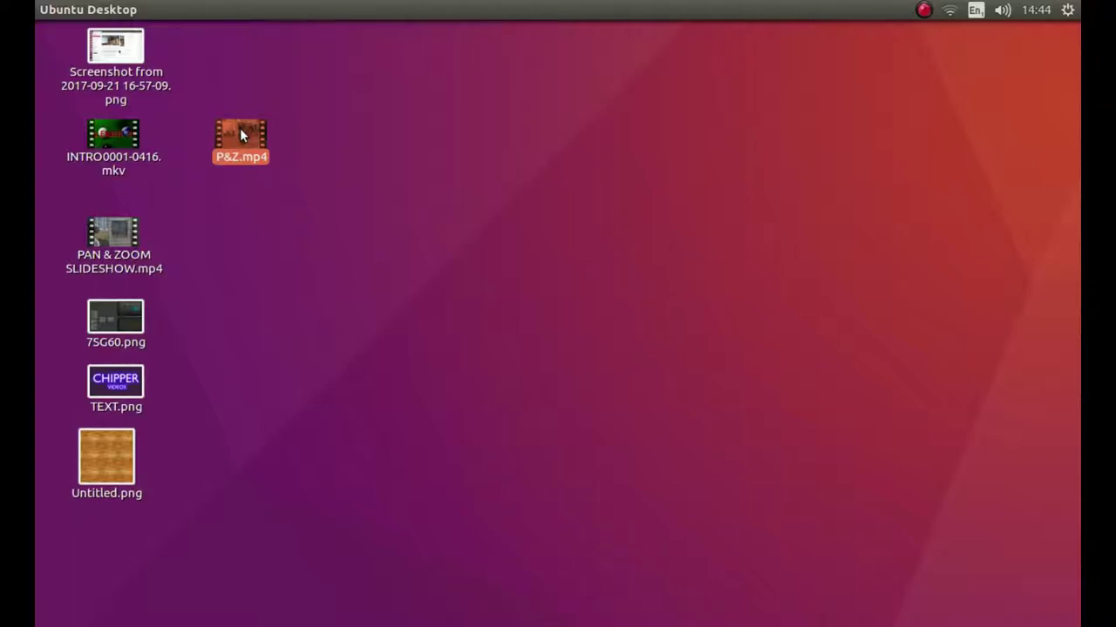
{"action": "double_click", "coordinate": [240, 128]}
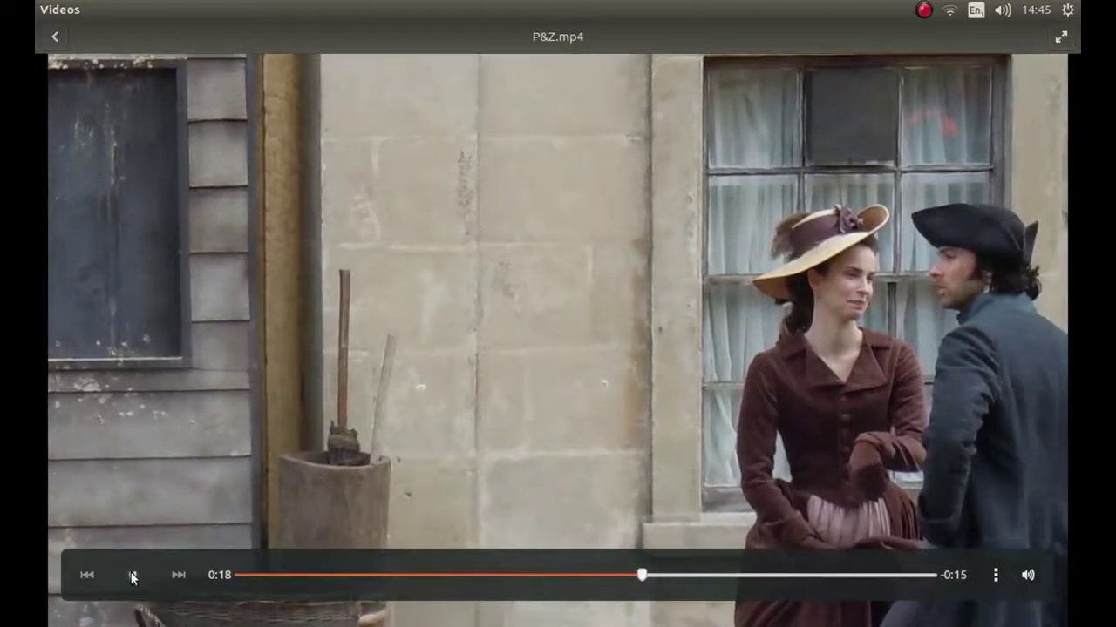
{"action": "left_click", "coordinate": [132, 576]}
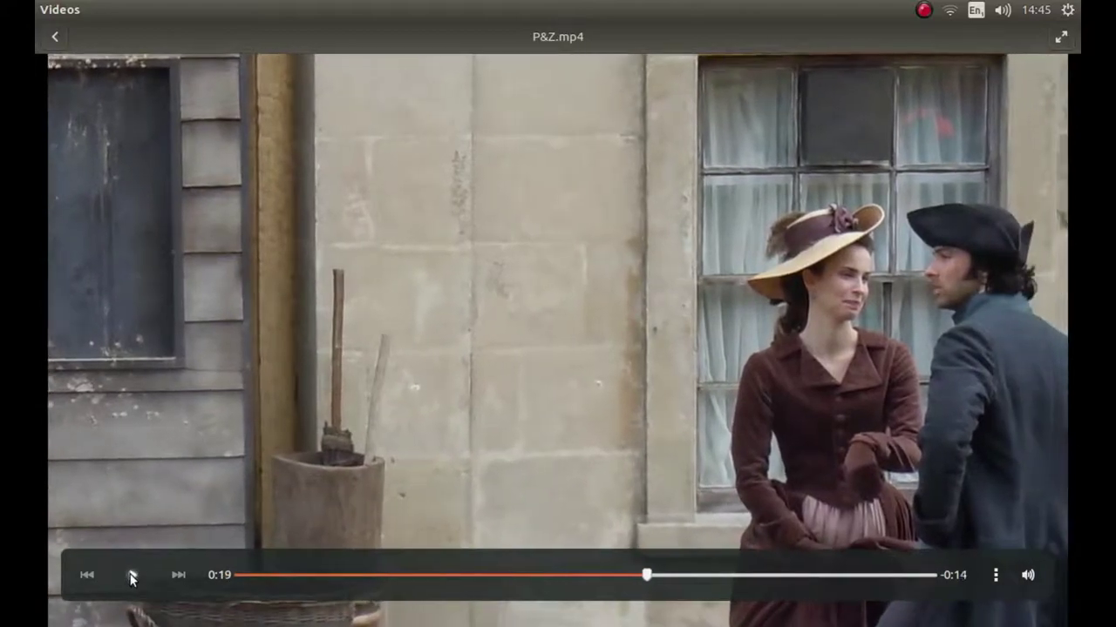